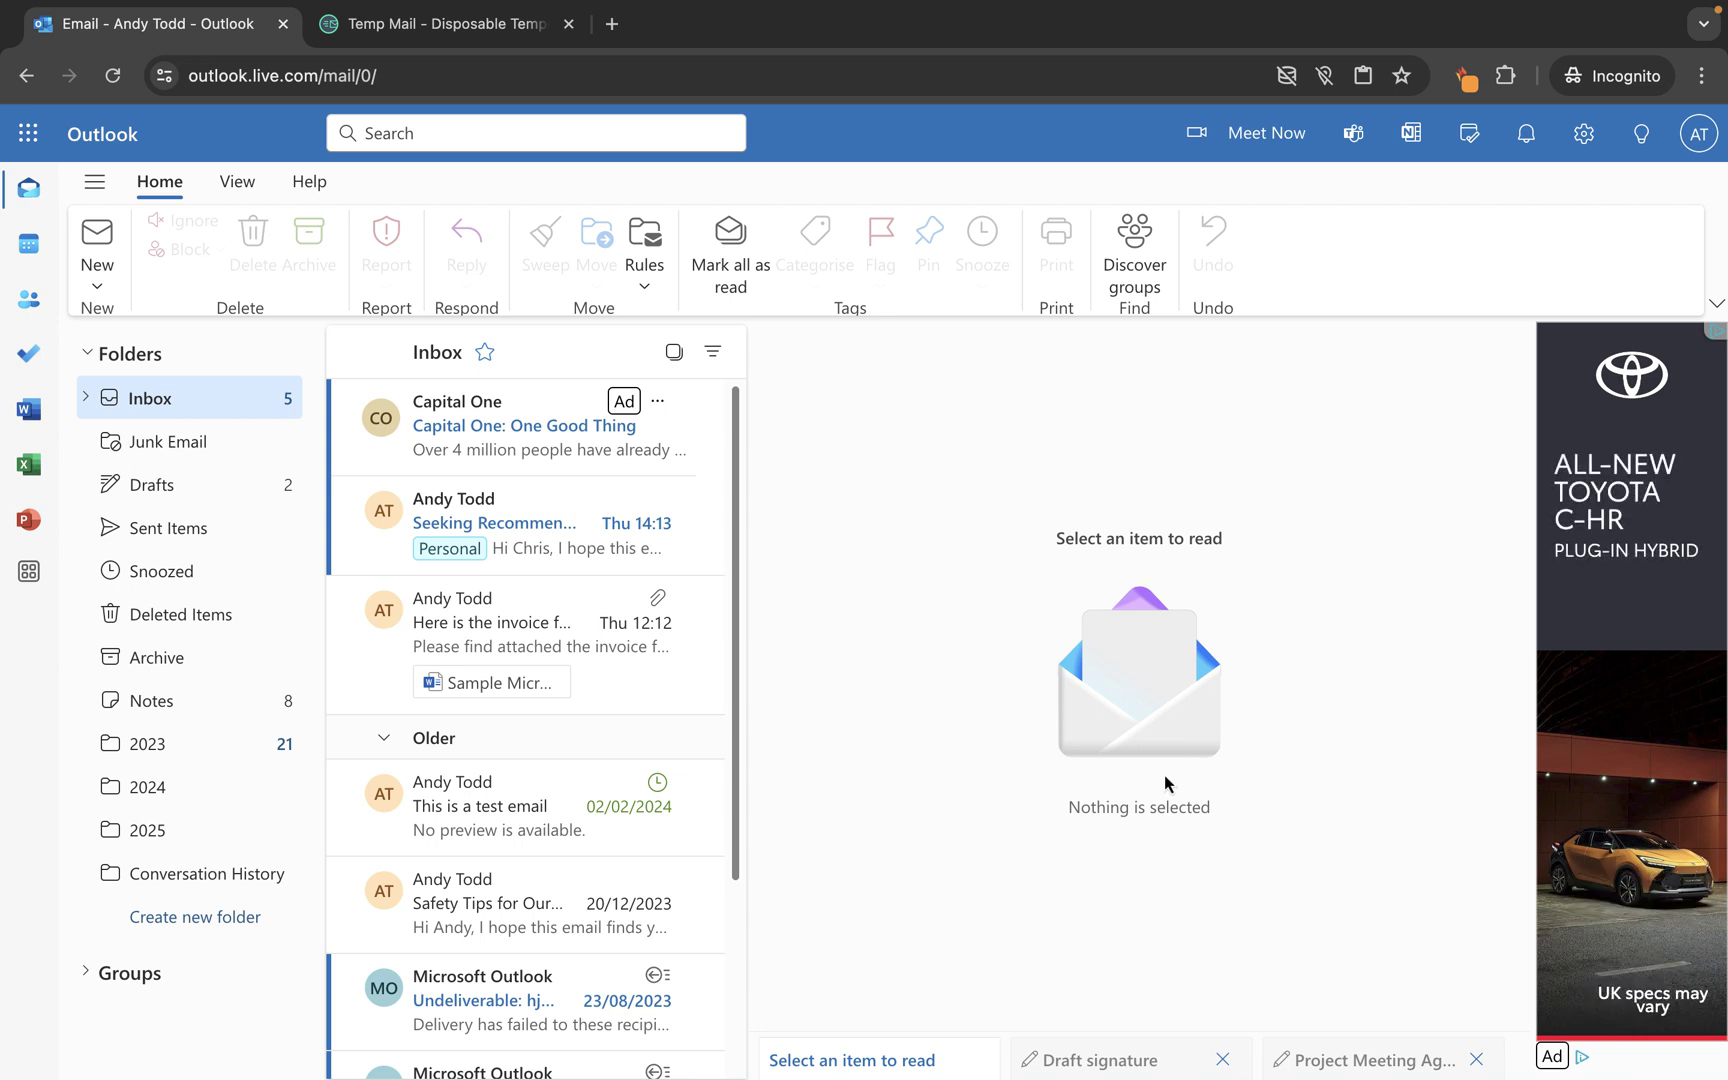
Step: Start a new blank message, check its Signature options, and return to the body
left_click(93, 231)
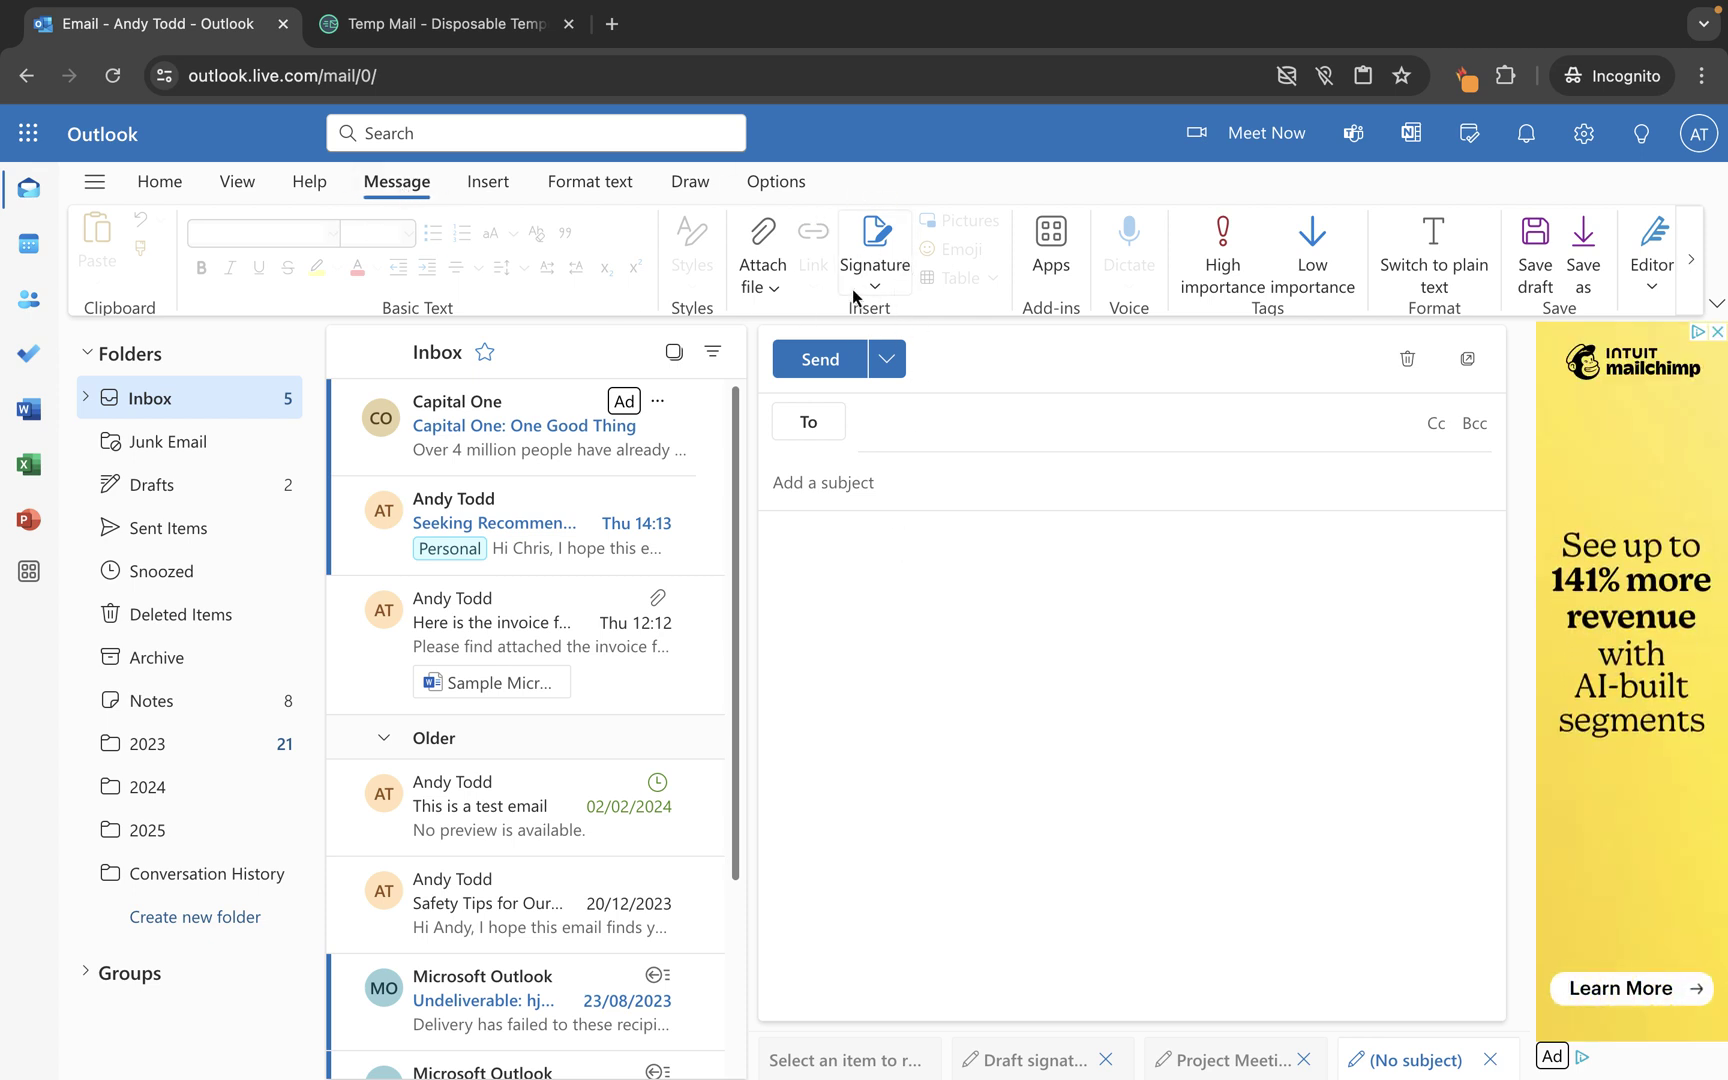
left_click(888, 273)
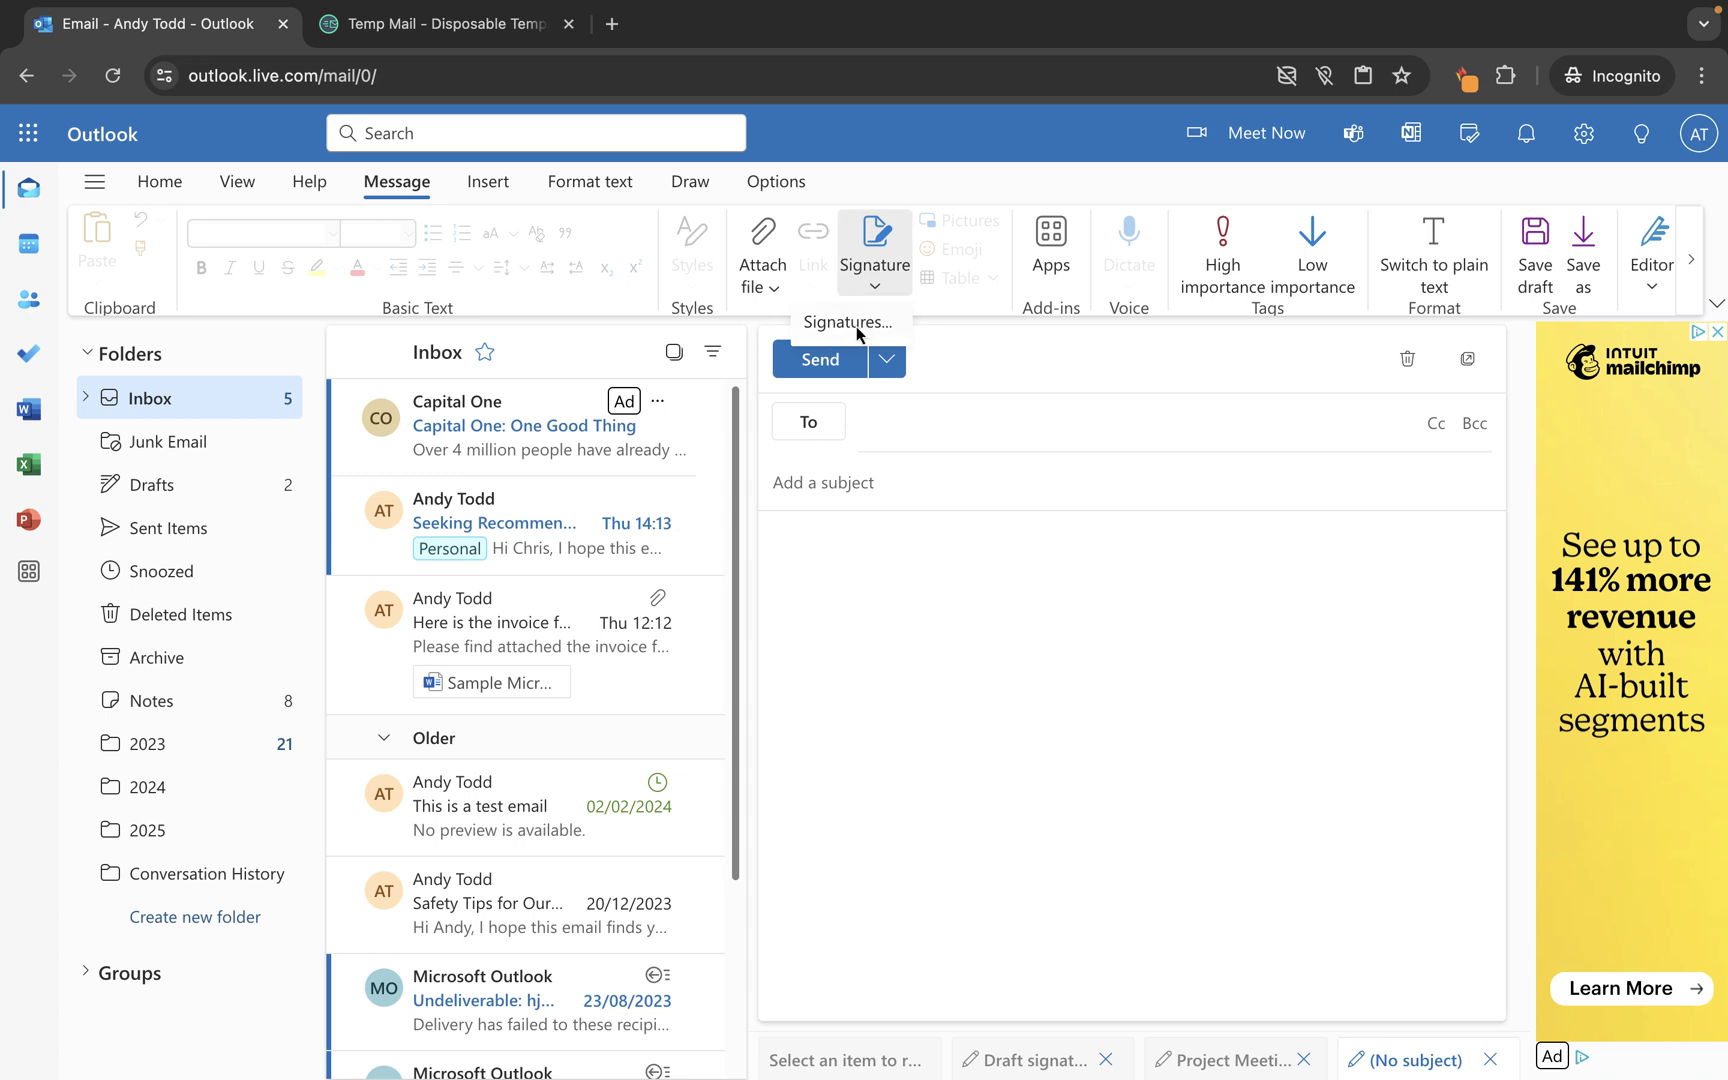
left_click(910, 689)
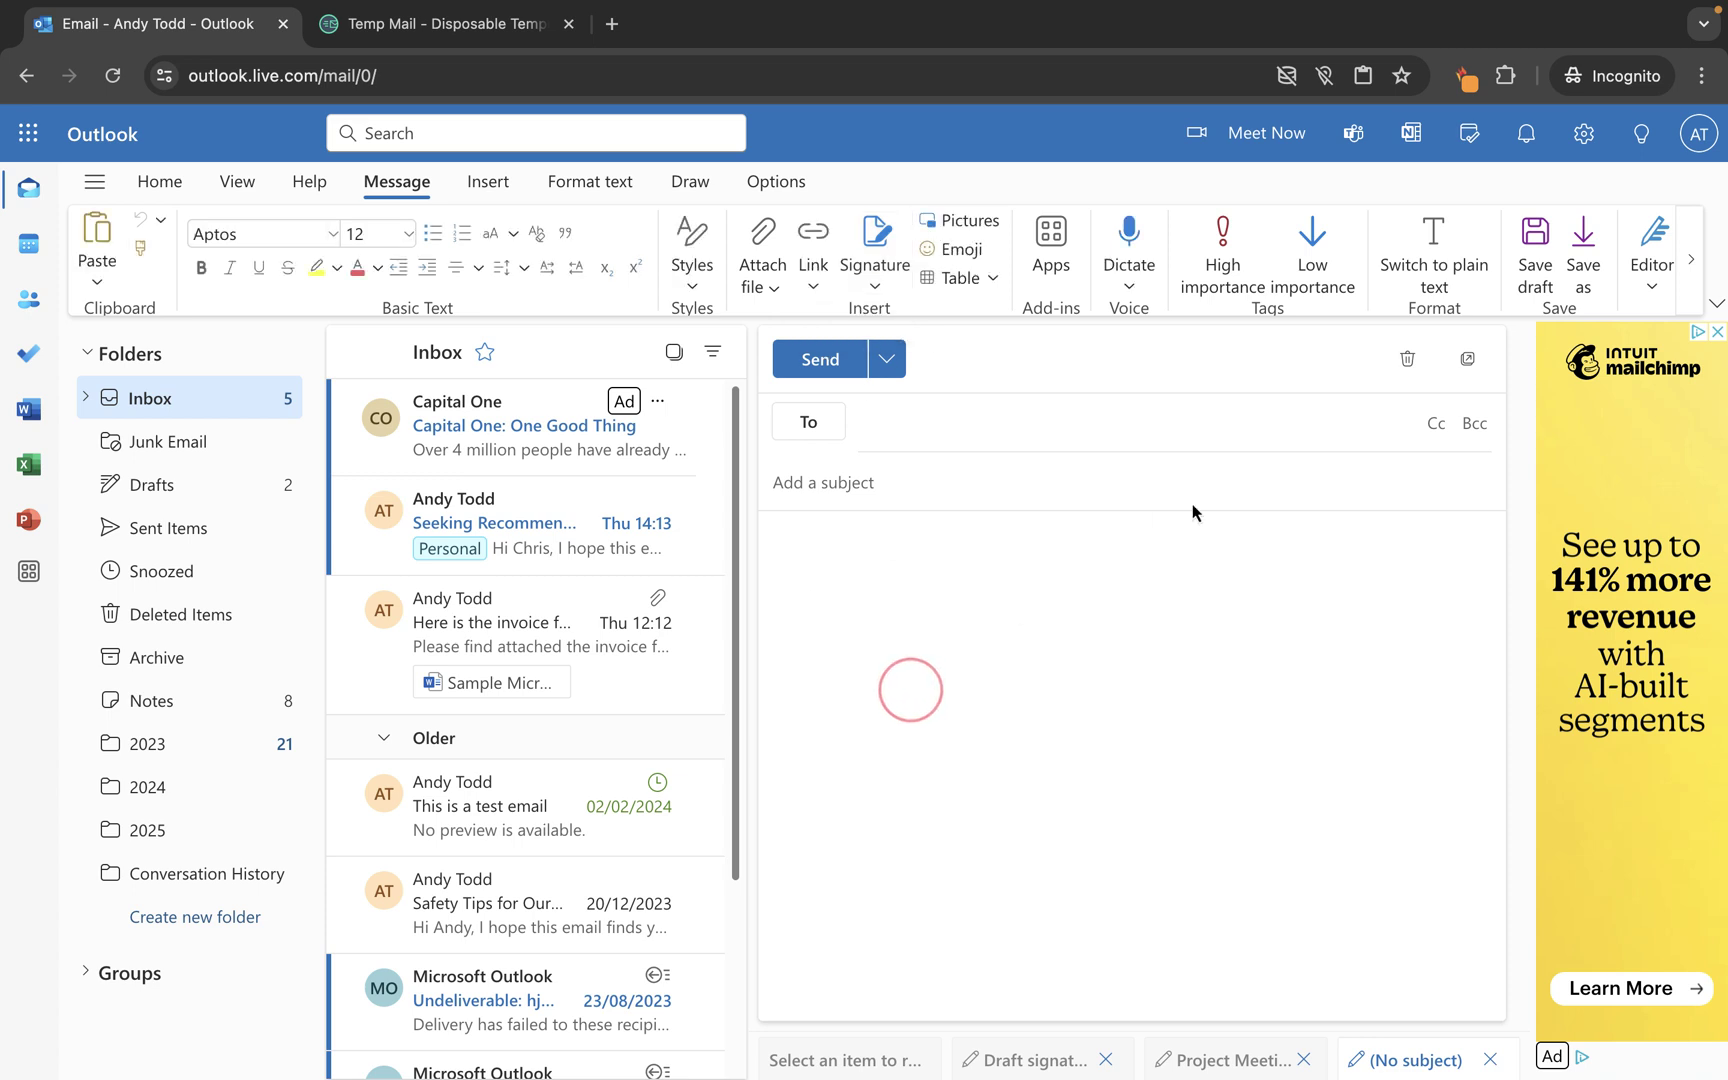
Step: Go to Settings > Email > Compose and reply to reach the signature editor
left_click(1583, 140)
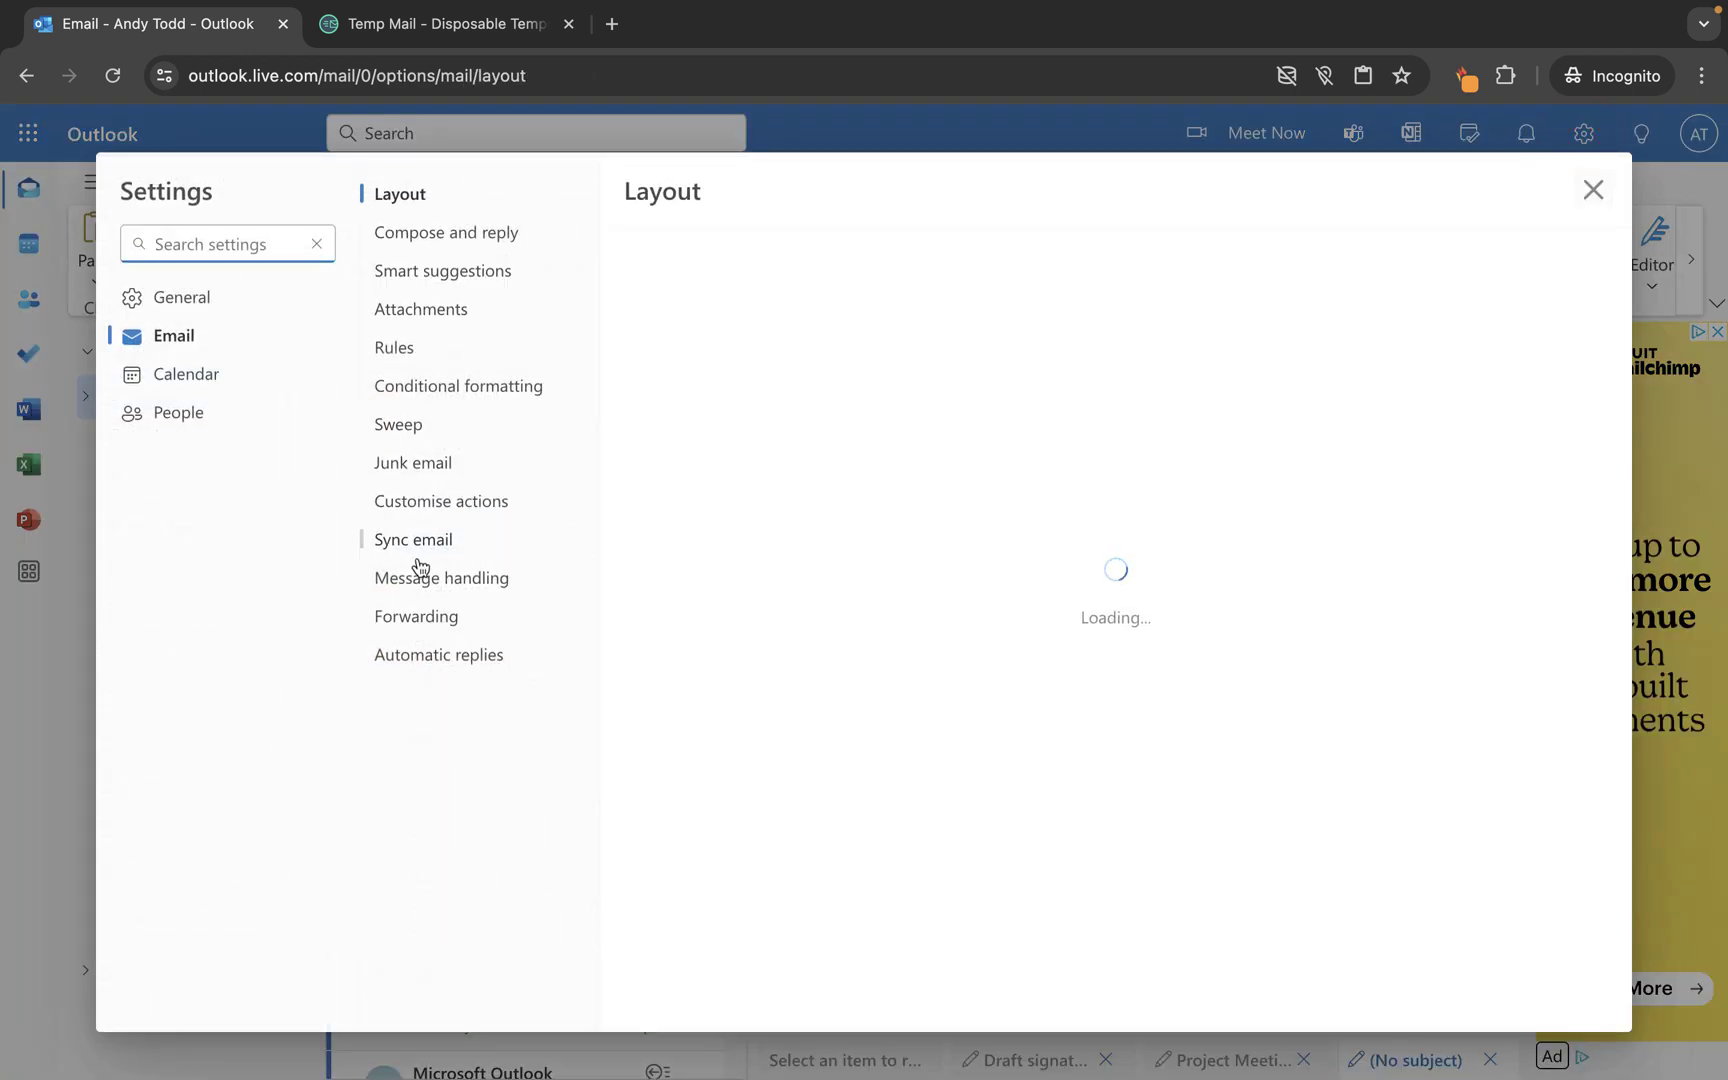
left_click(447, 243)
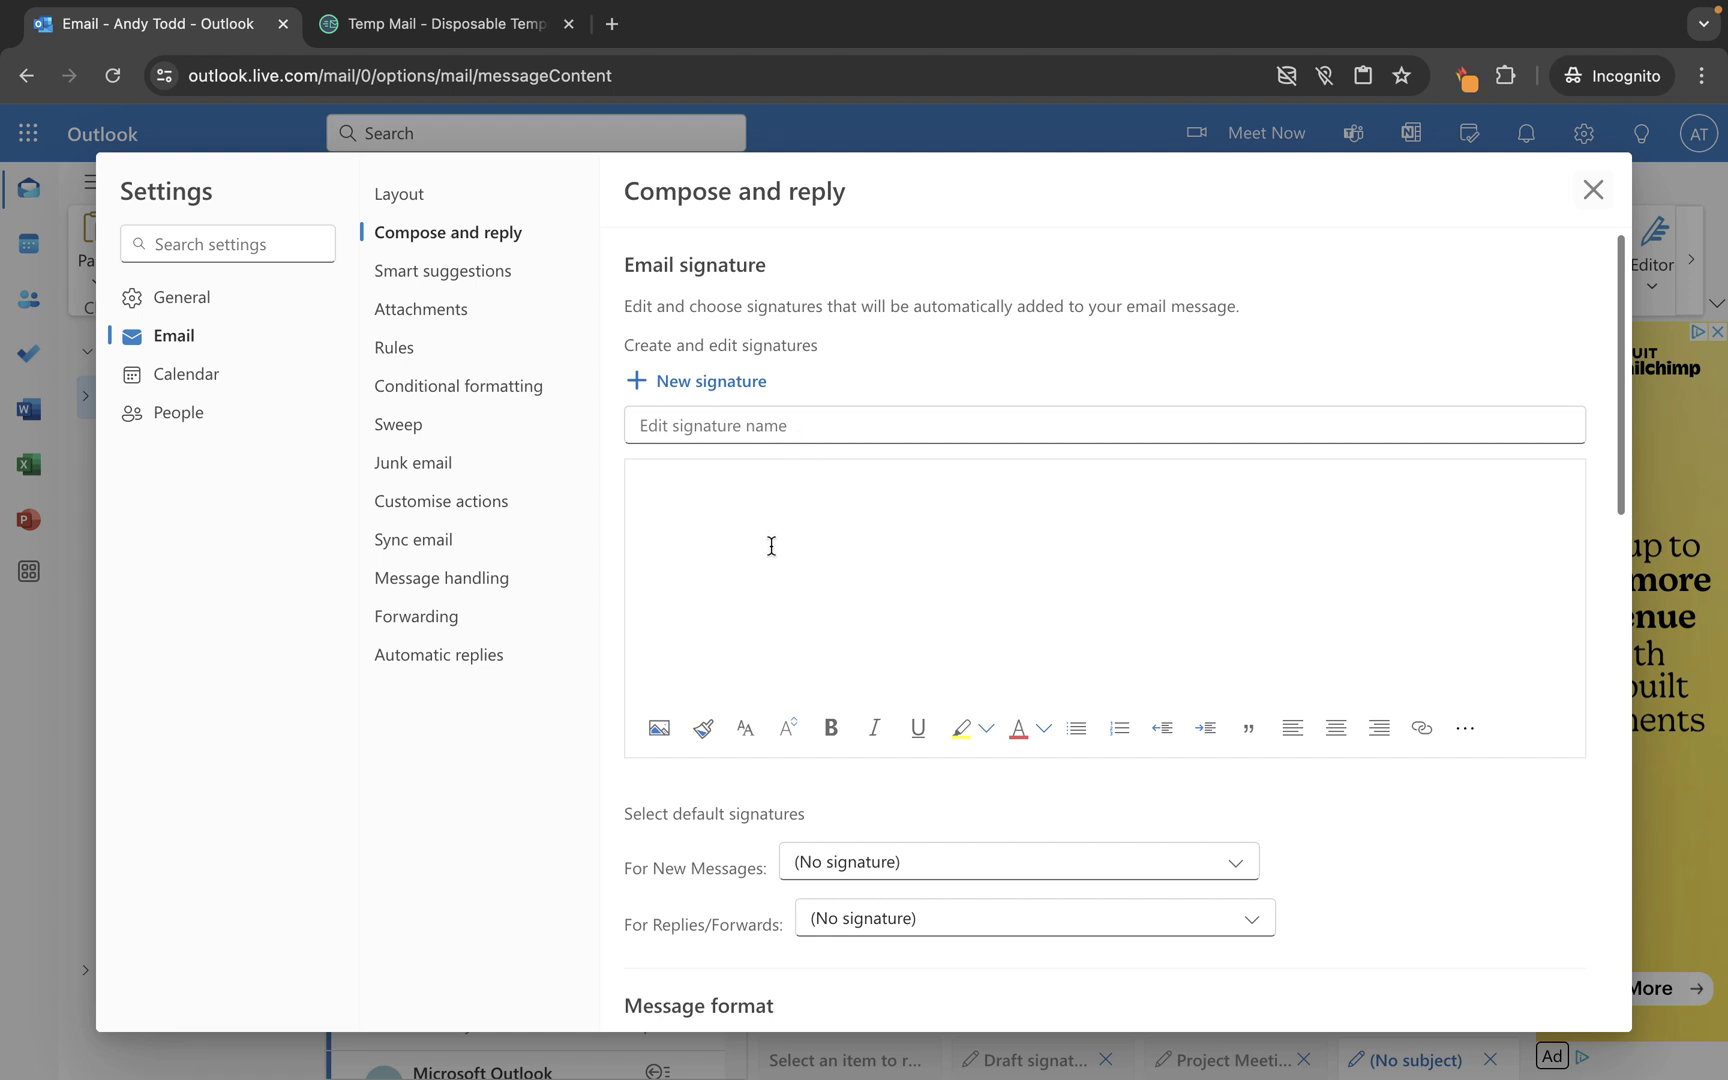
Step: Name the signature after the user, paste the contact details, and add an underscore rule line above
left_click(689, 426)
type("Andy Todd")
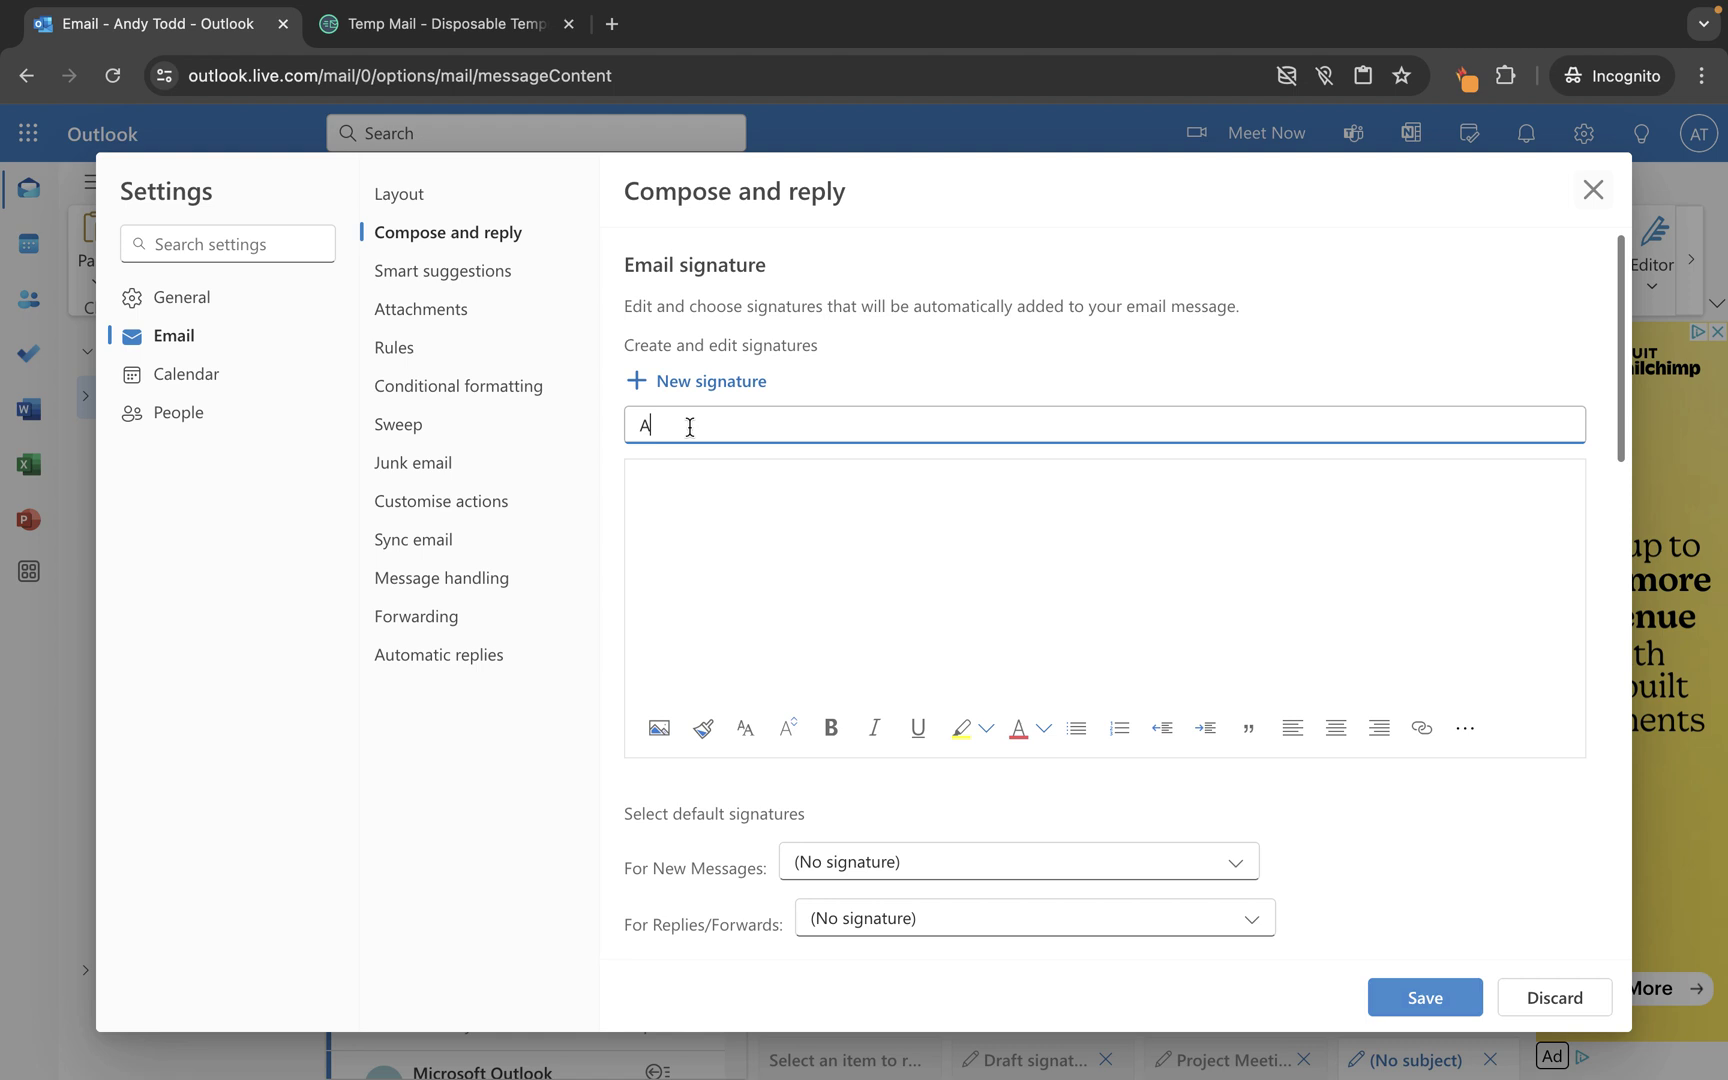
left_click(687, 518)
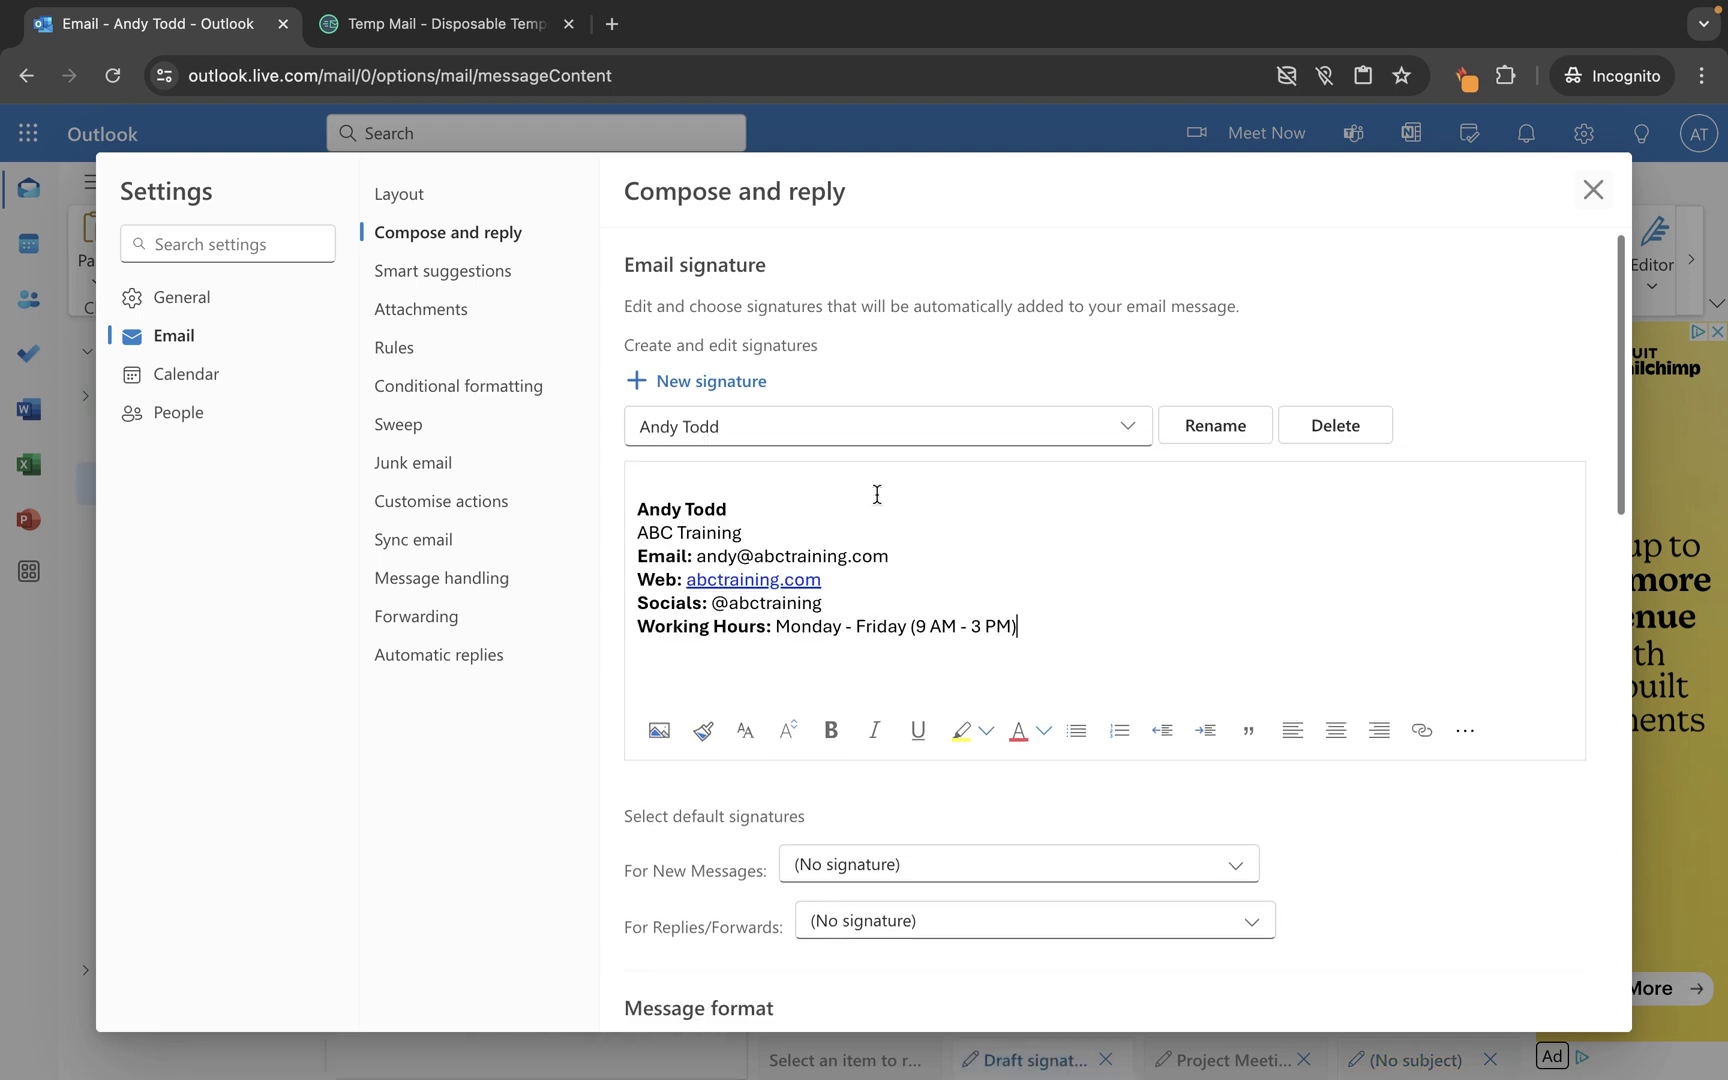
left_click(667, 480)
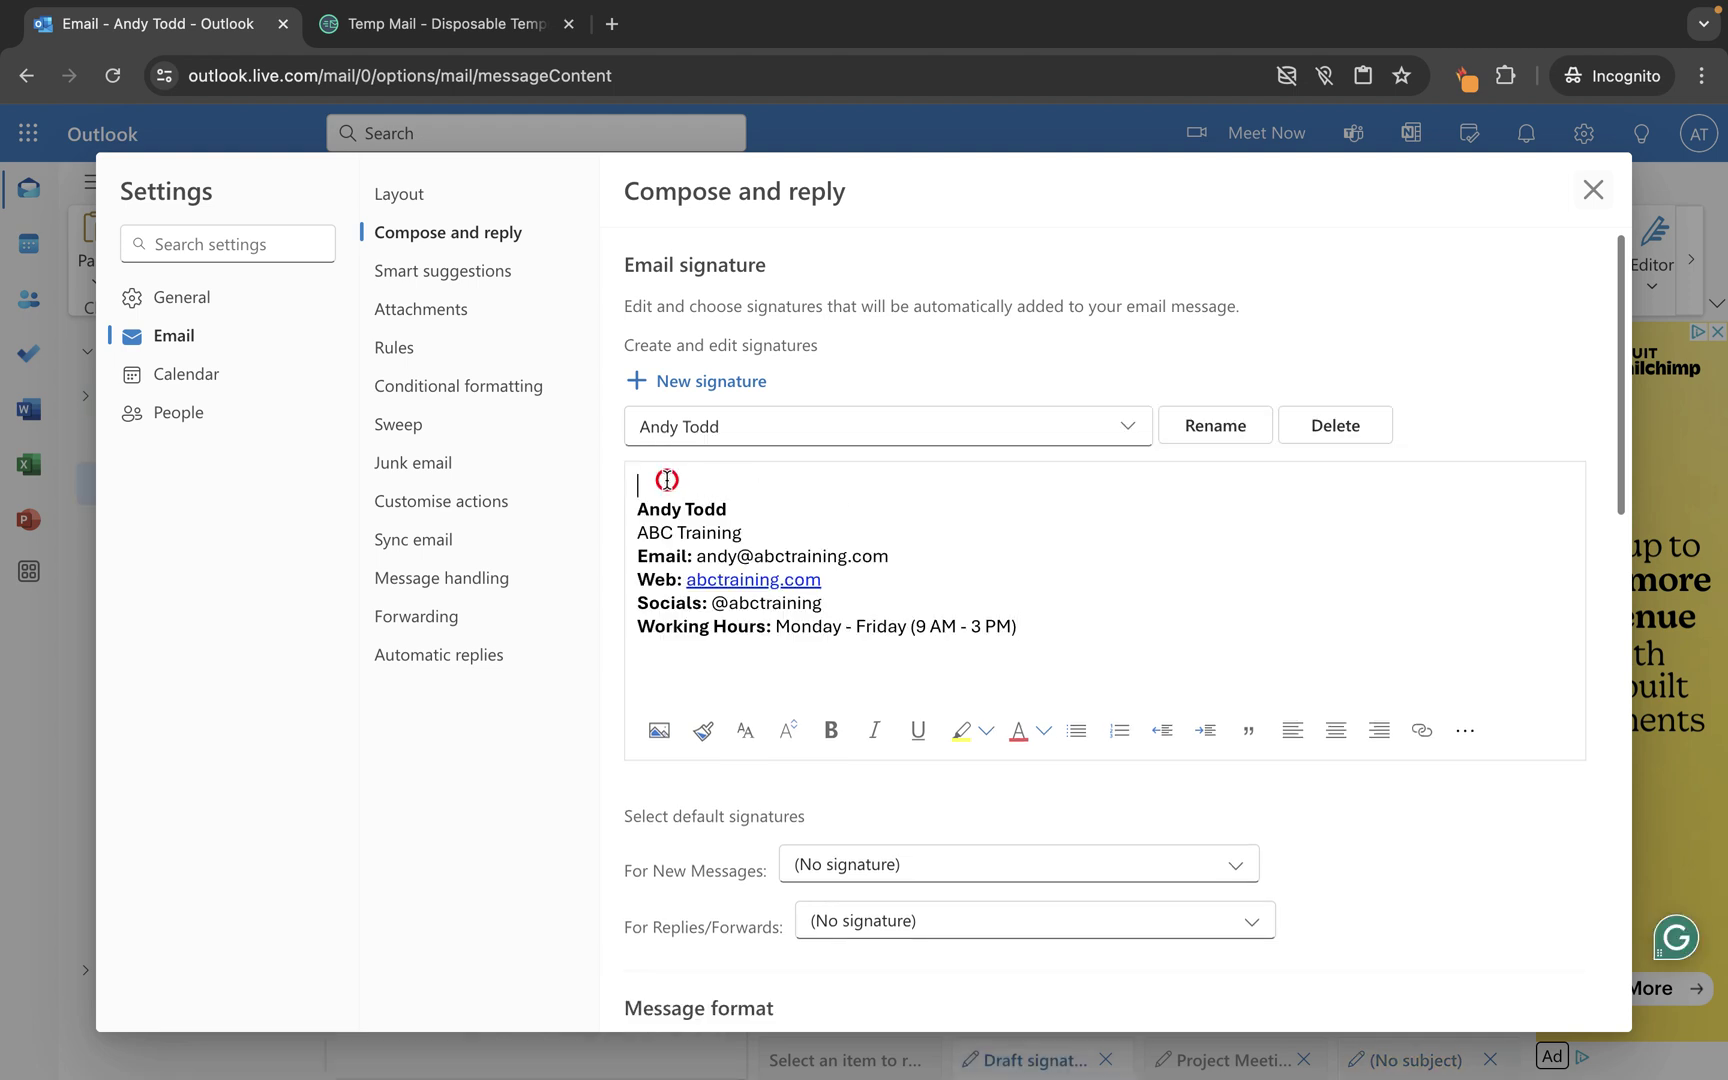
type("______")
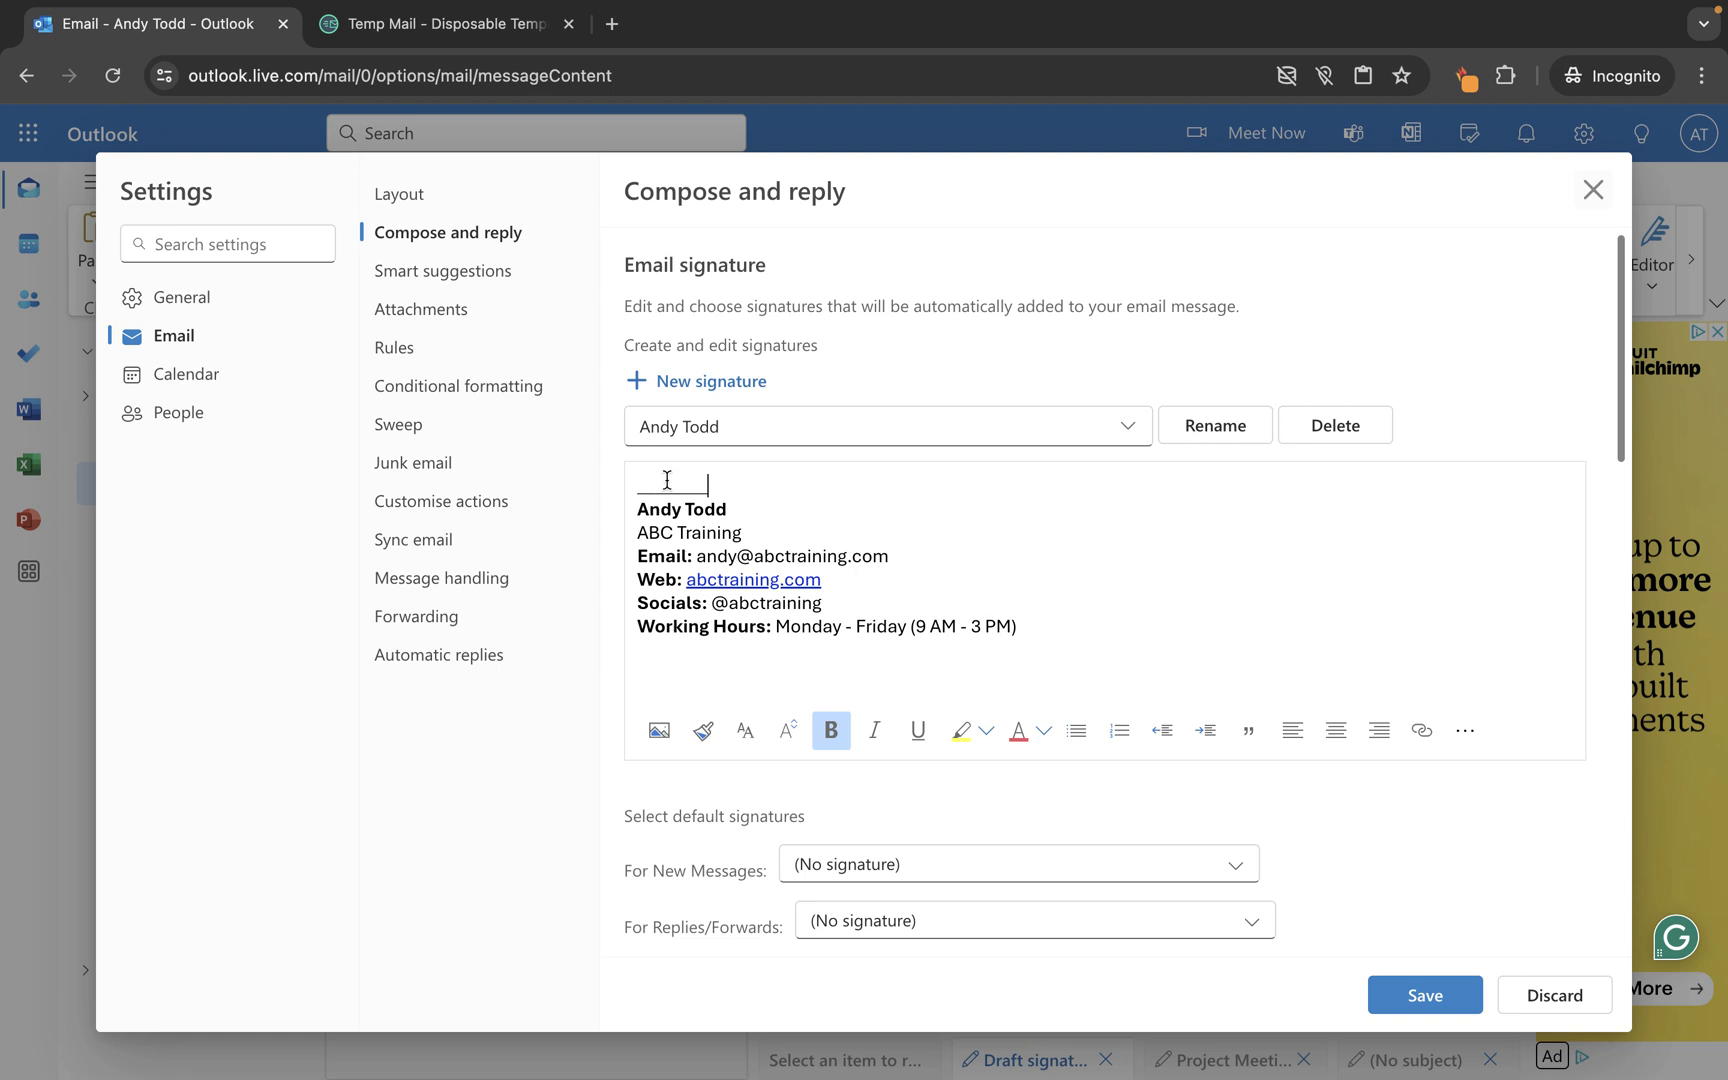
type("________________________")
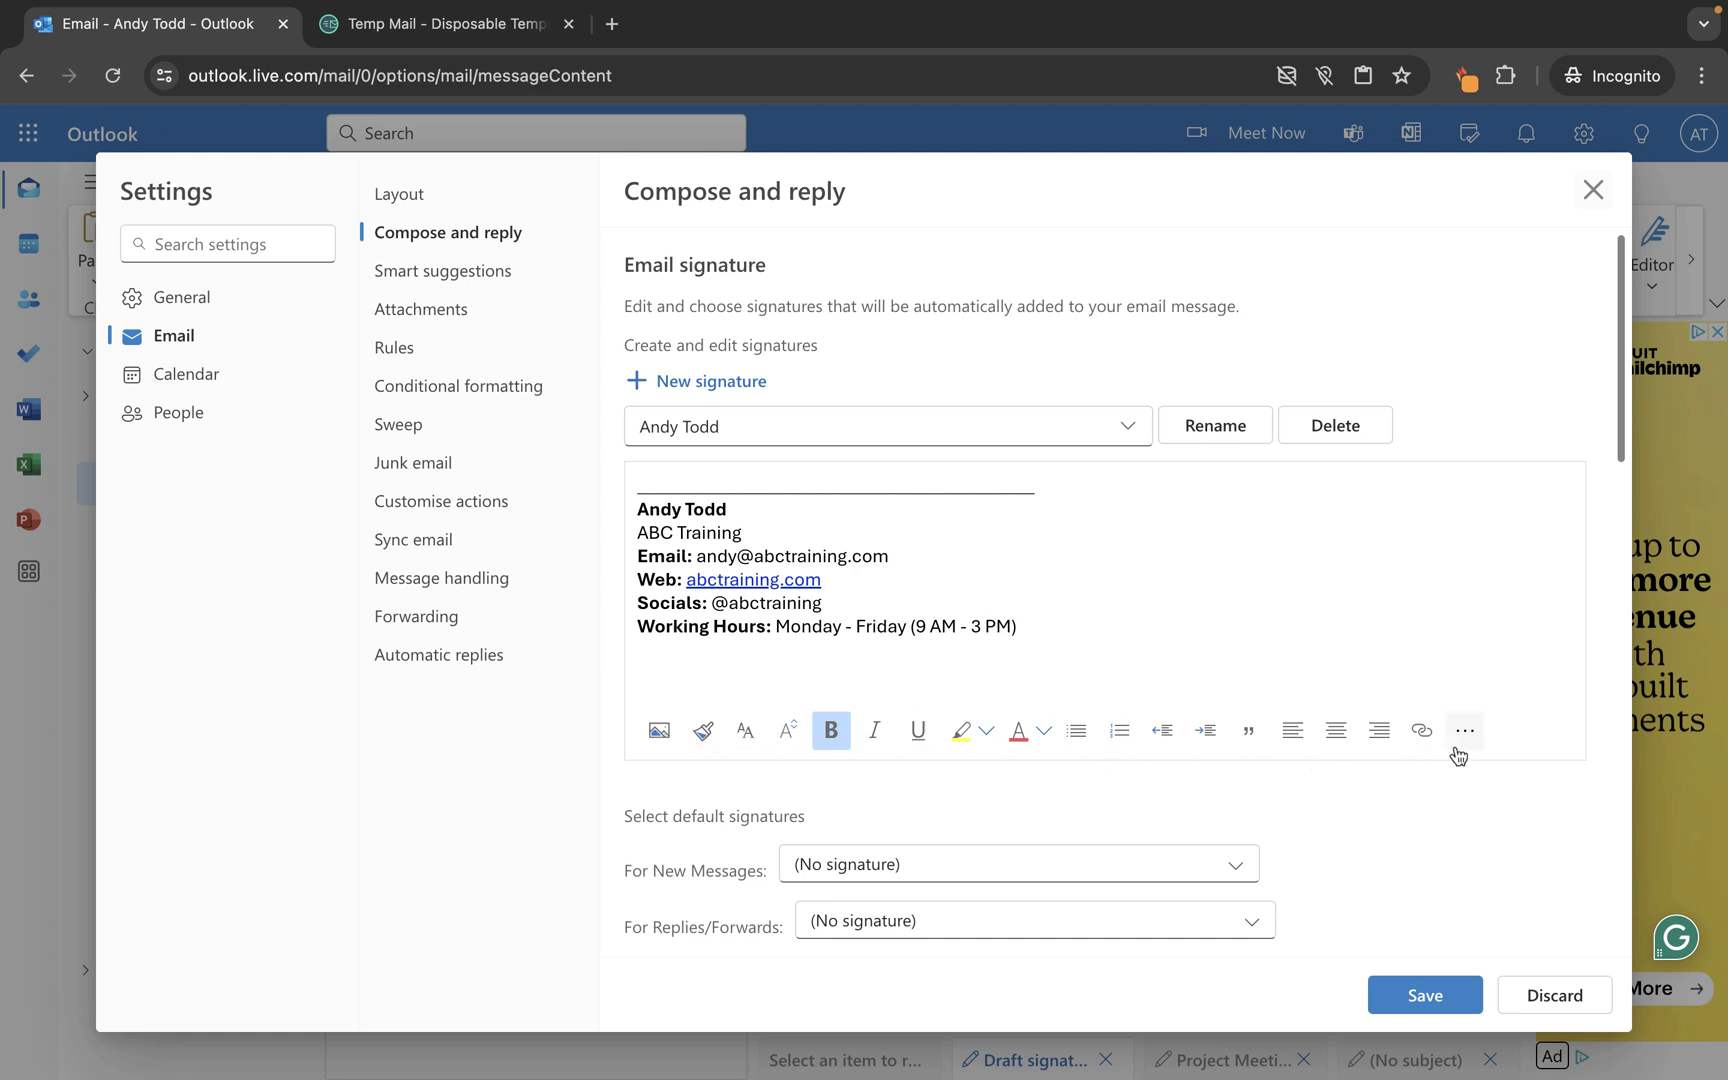
Step: Insert Company logo.jpg on a new line below the working hours and shrink it to small
left_click(1021, 625)
key("Return")
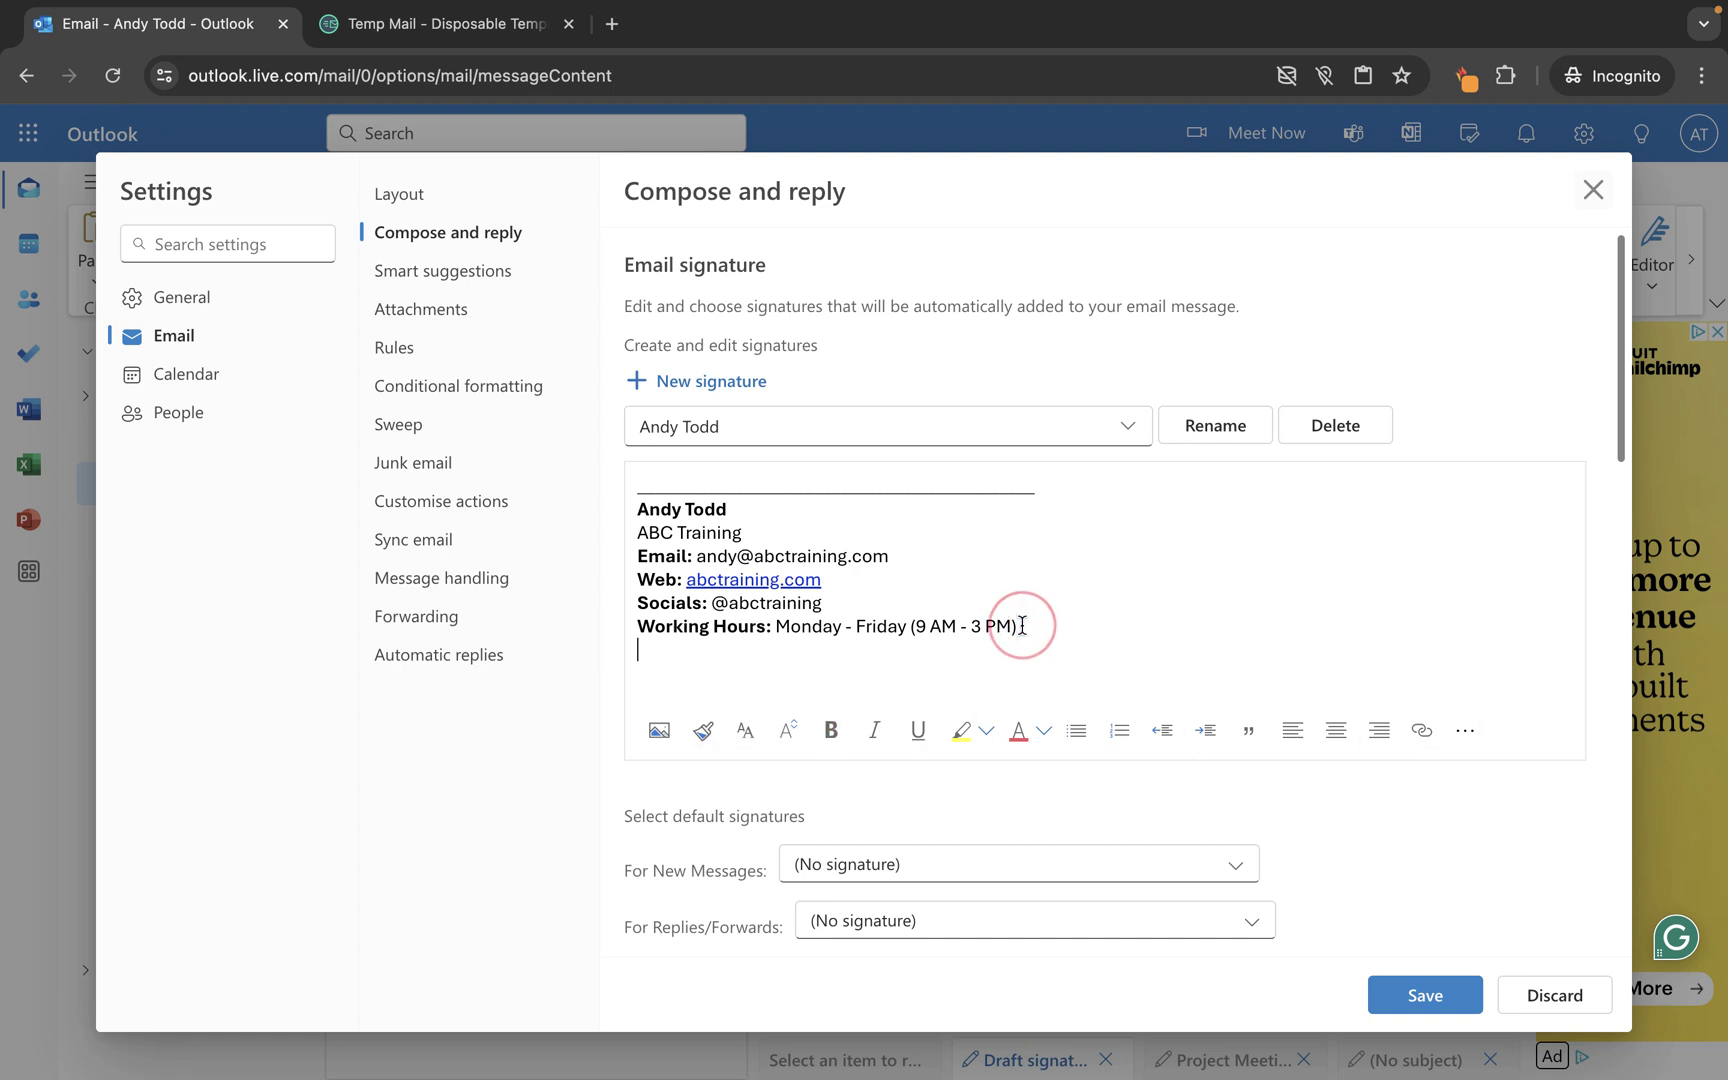
left_click(659, 732)
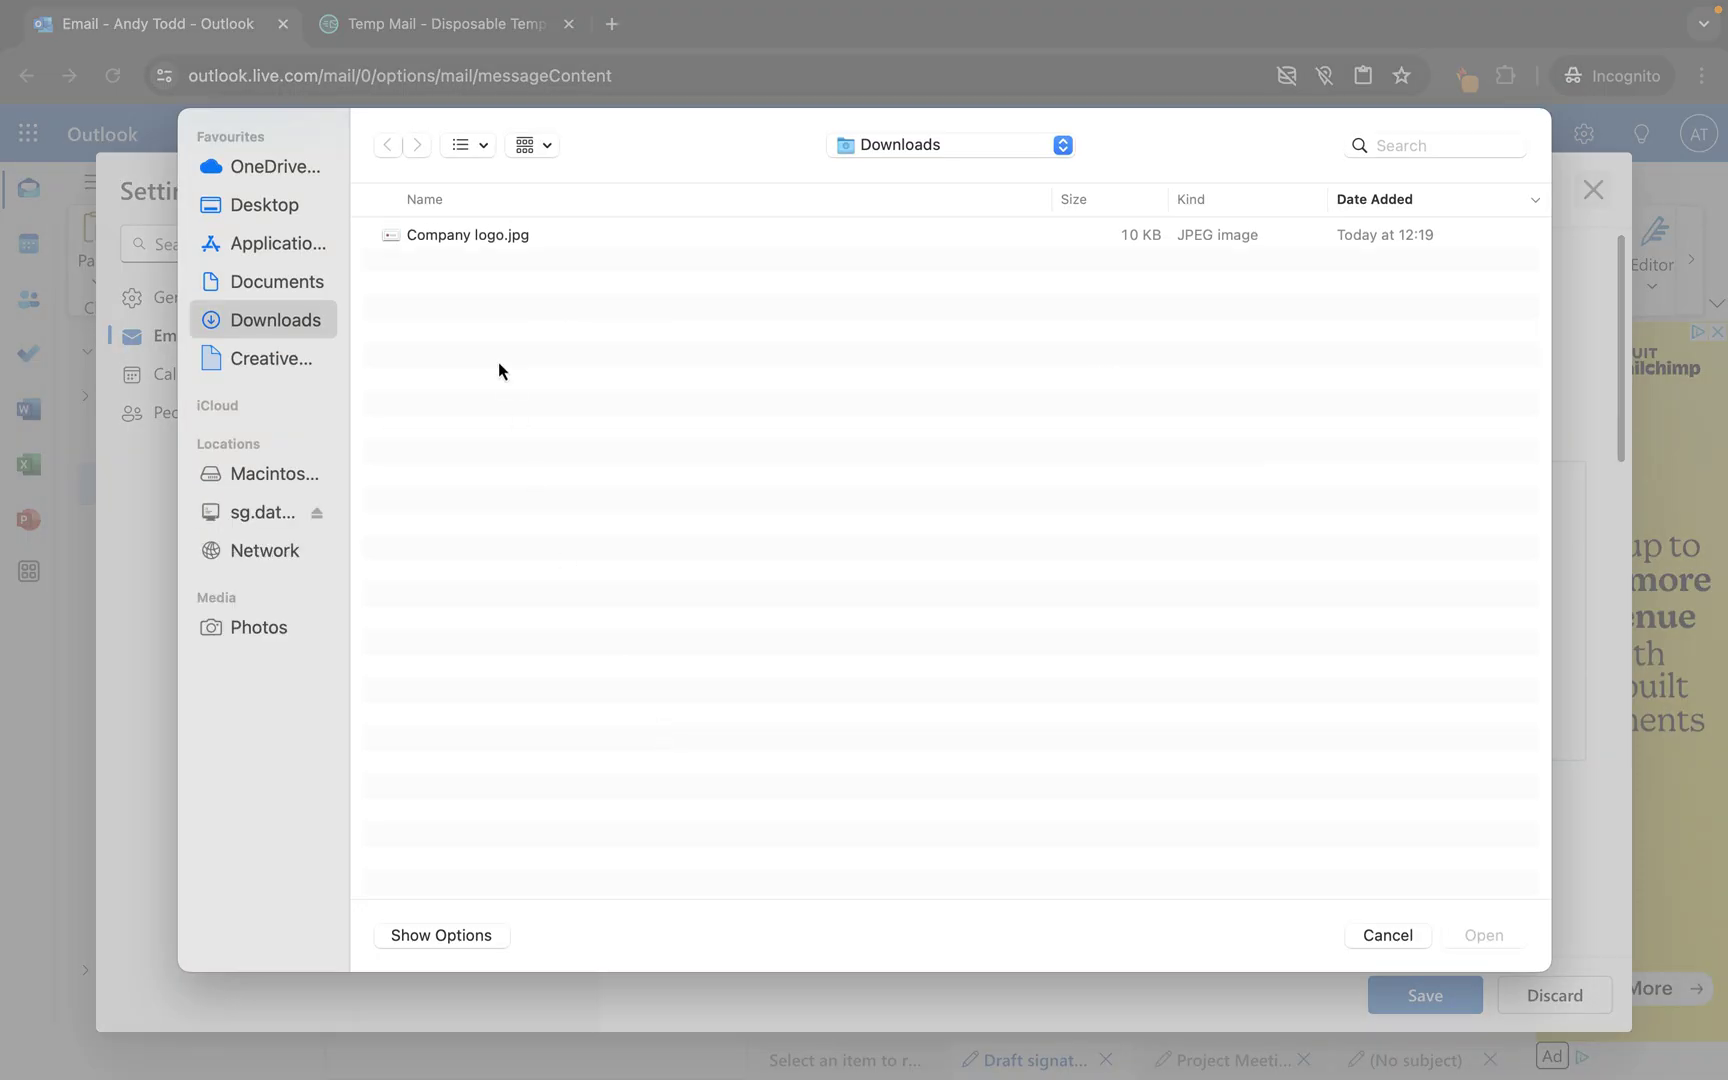
double_click(475, 238)
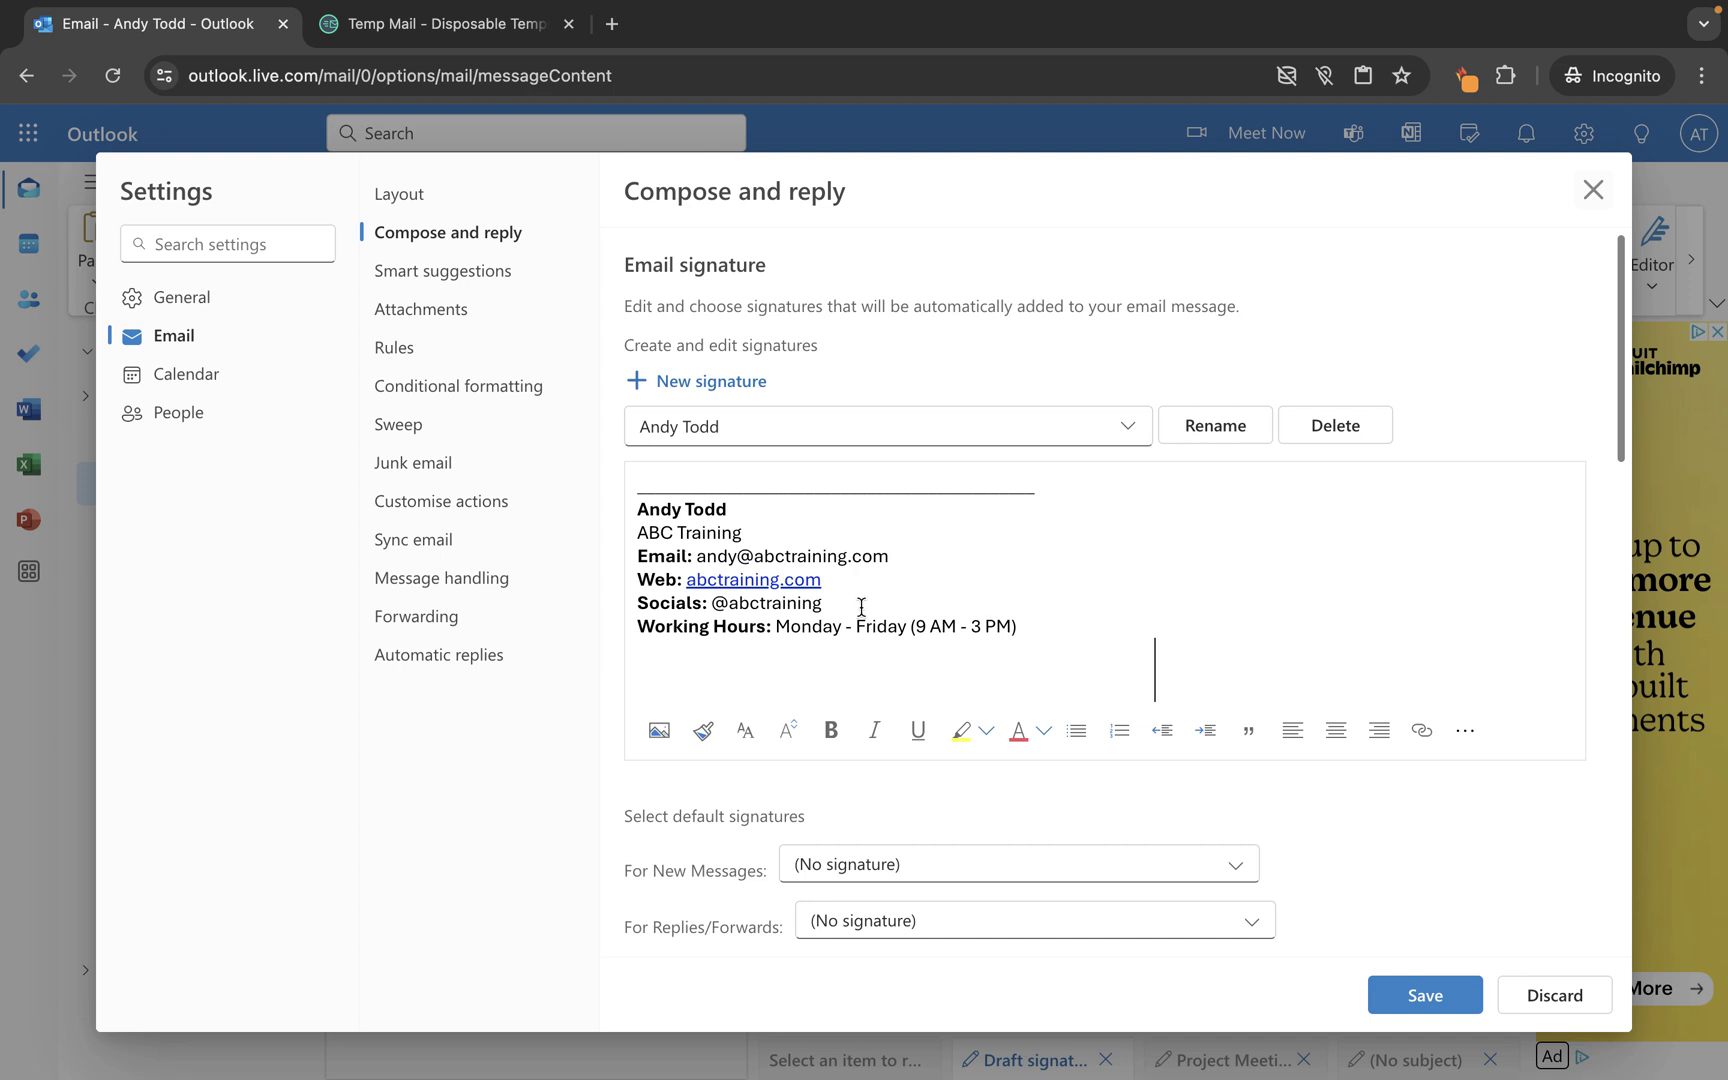
left_click(1068, 607)
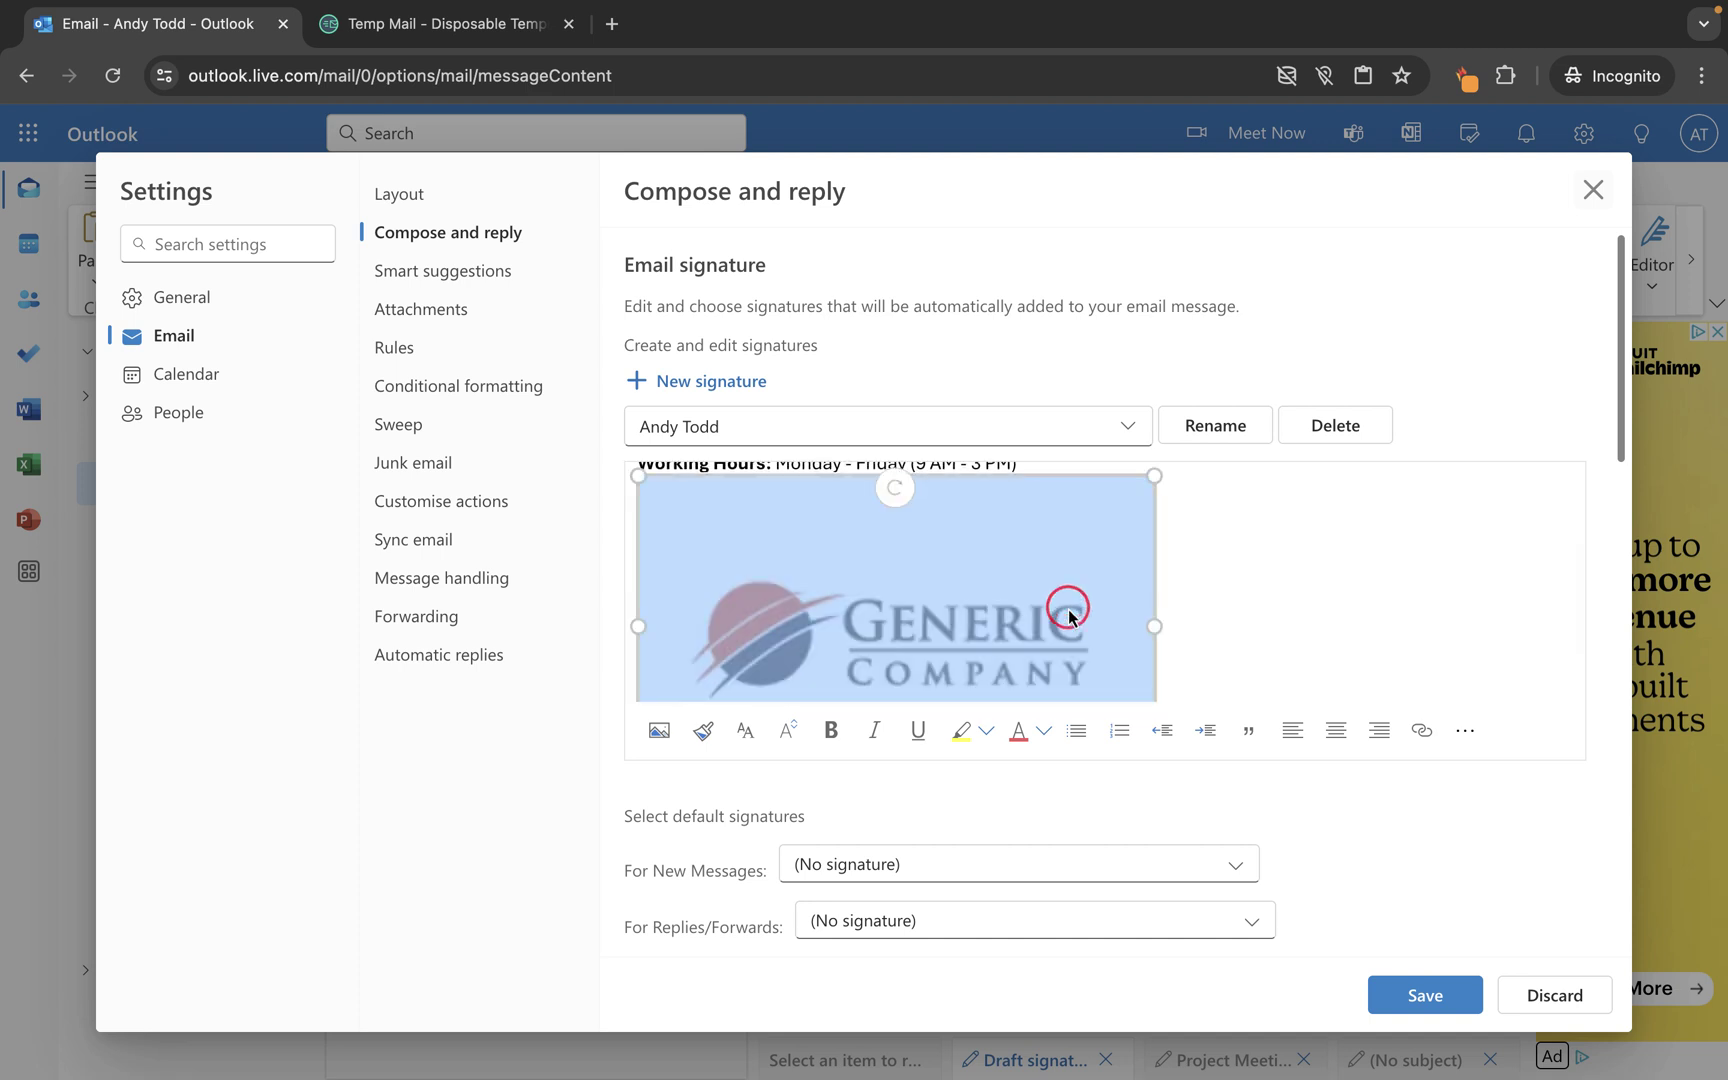
left_click_drag(1150, 680, 902, 683)
left_click_drag(757, 541, 643, 497)
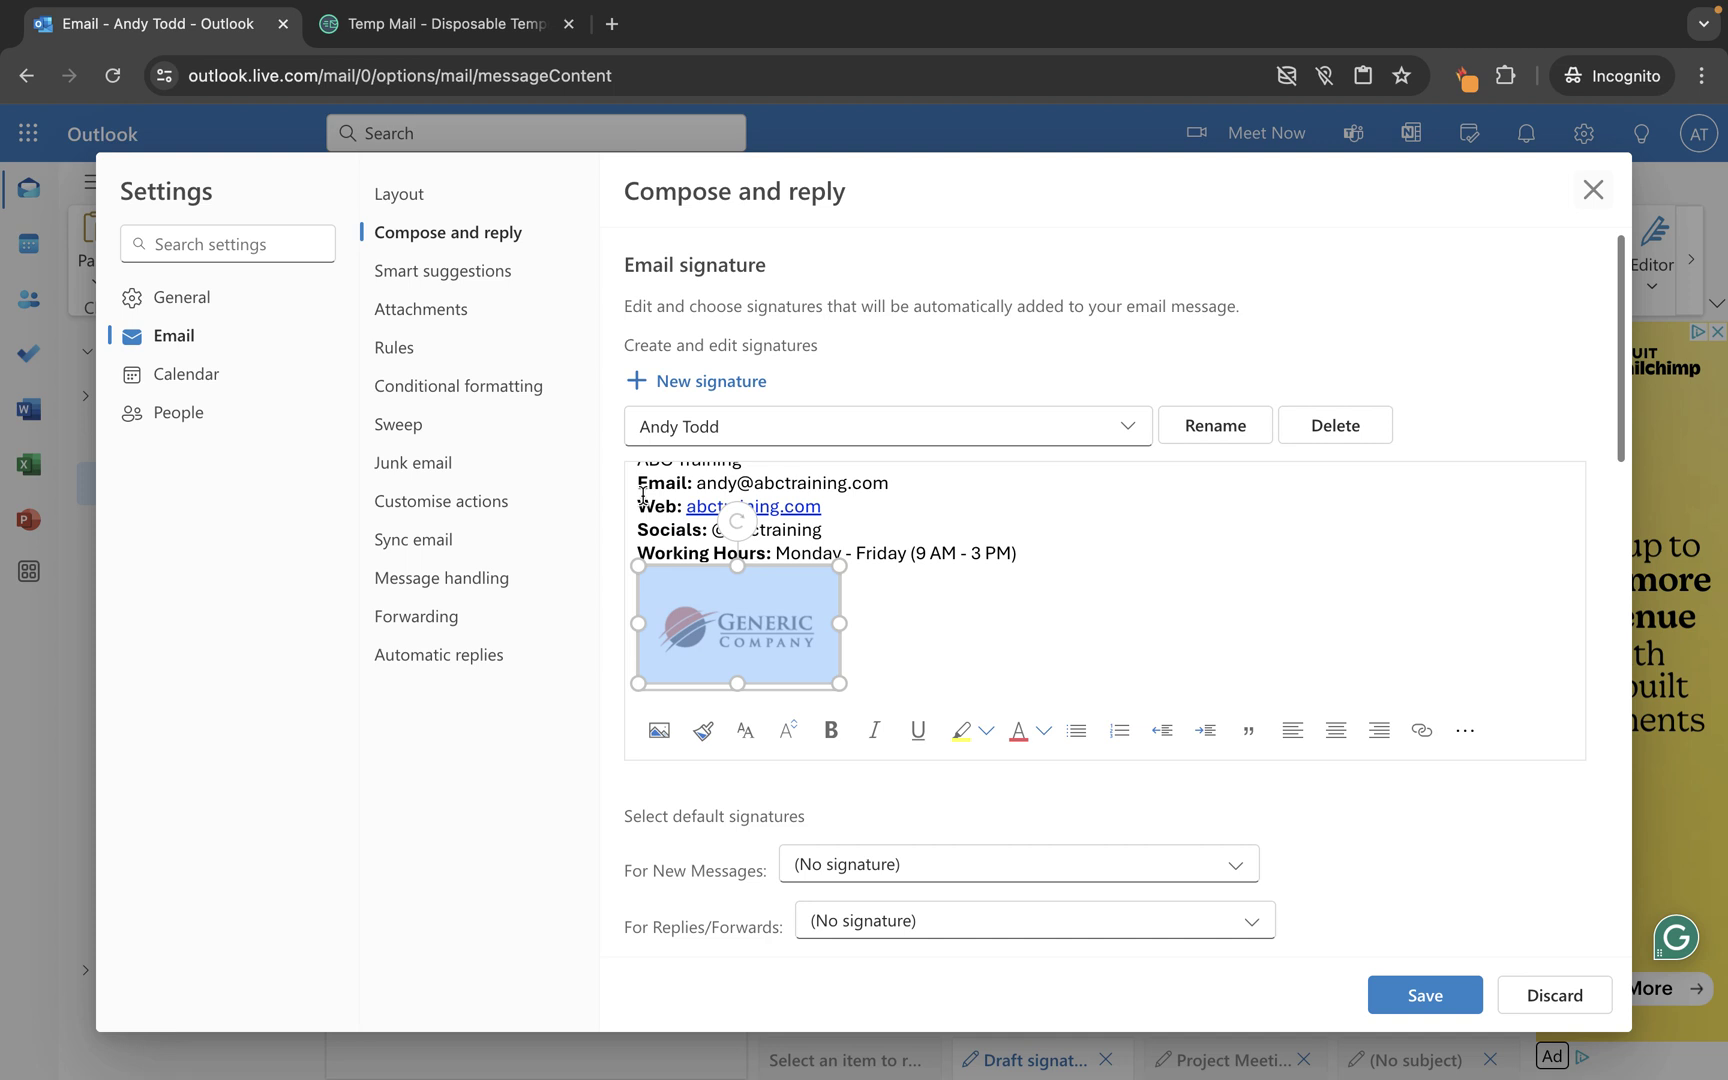
left_click(928, 609)
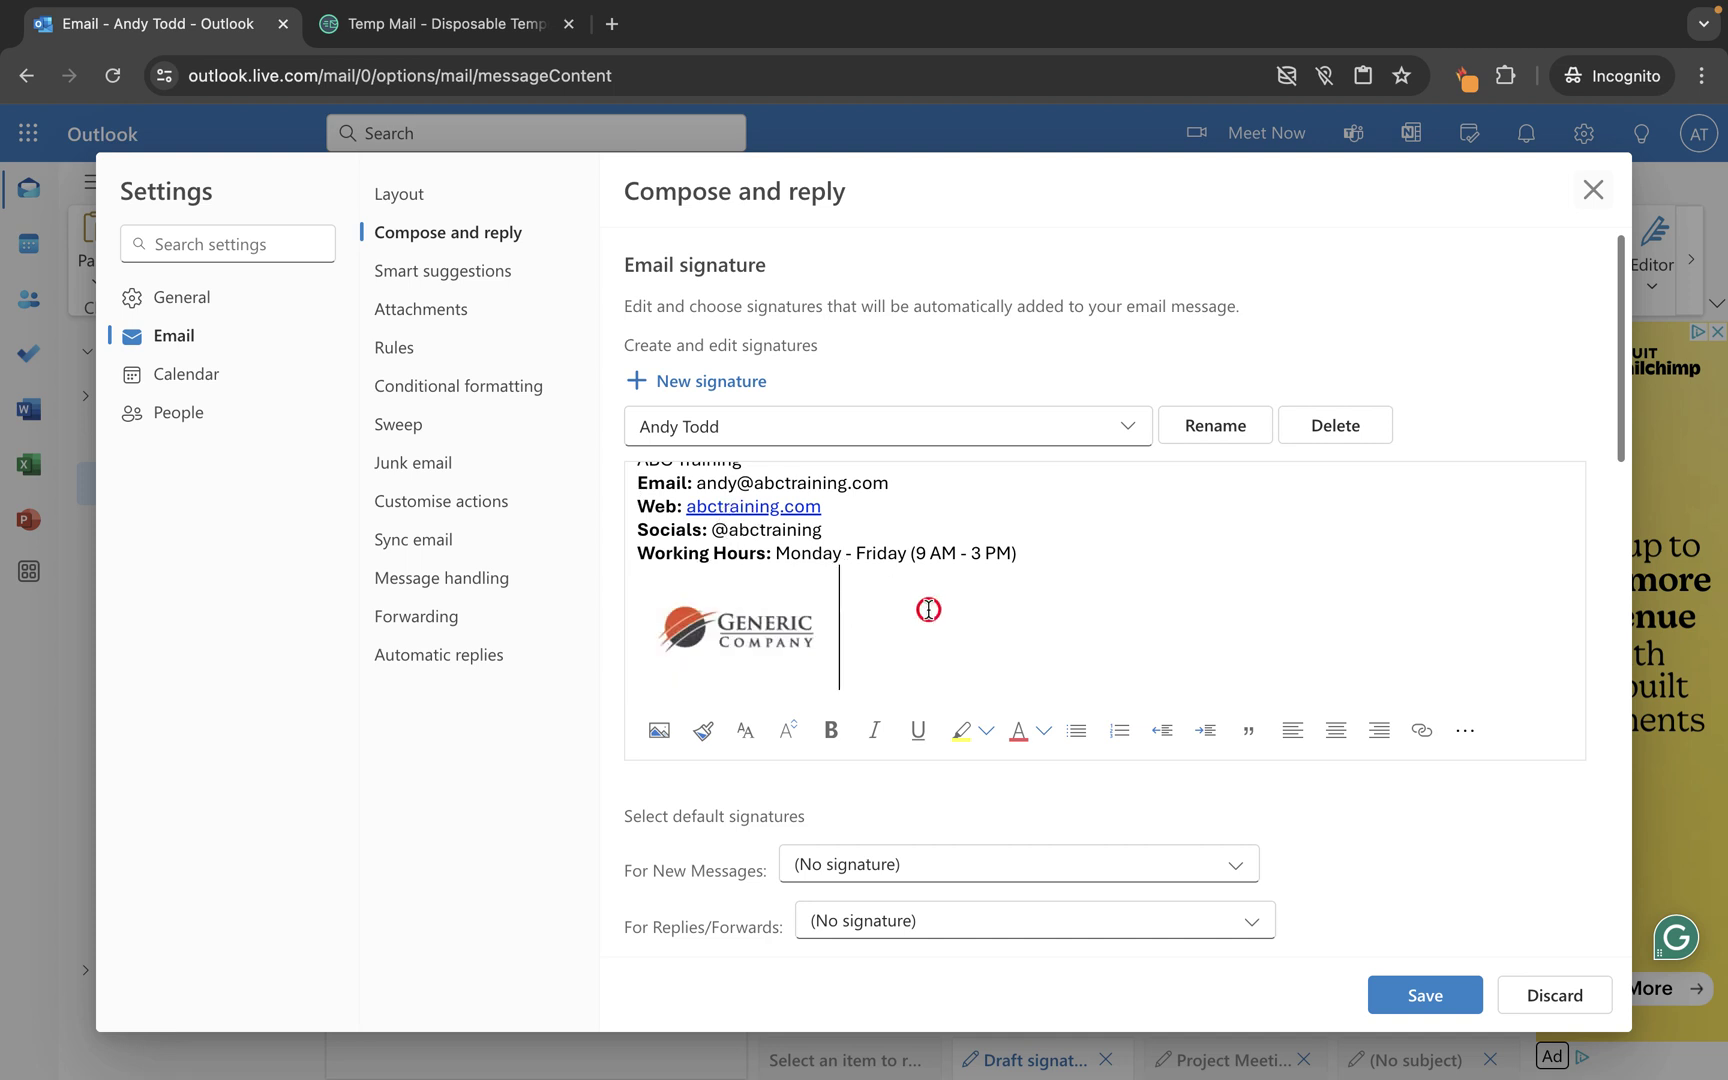
left_click(751, 660)
right_click(751, 654)
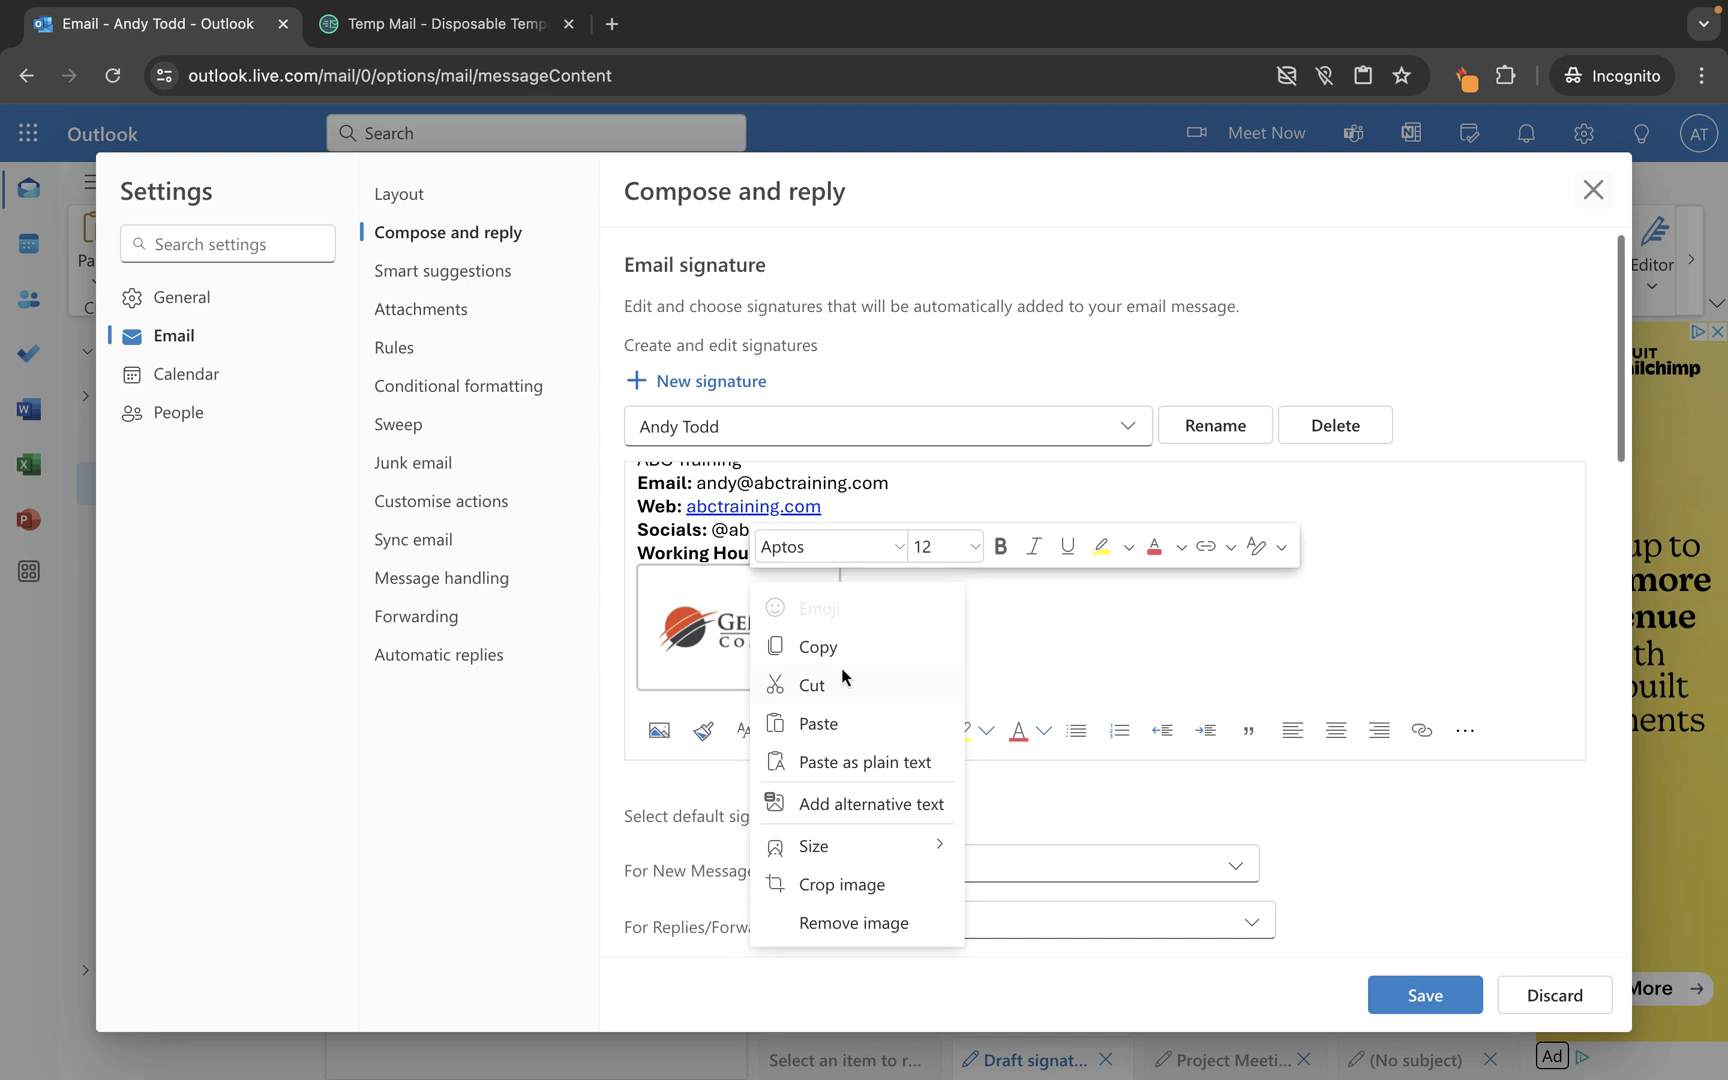
left_click(1206, 549)
type("www.")
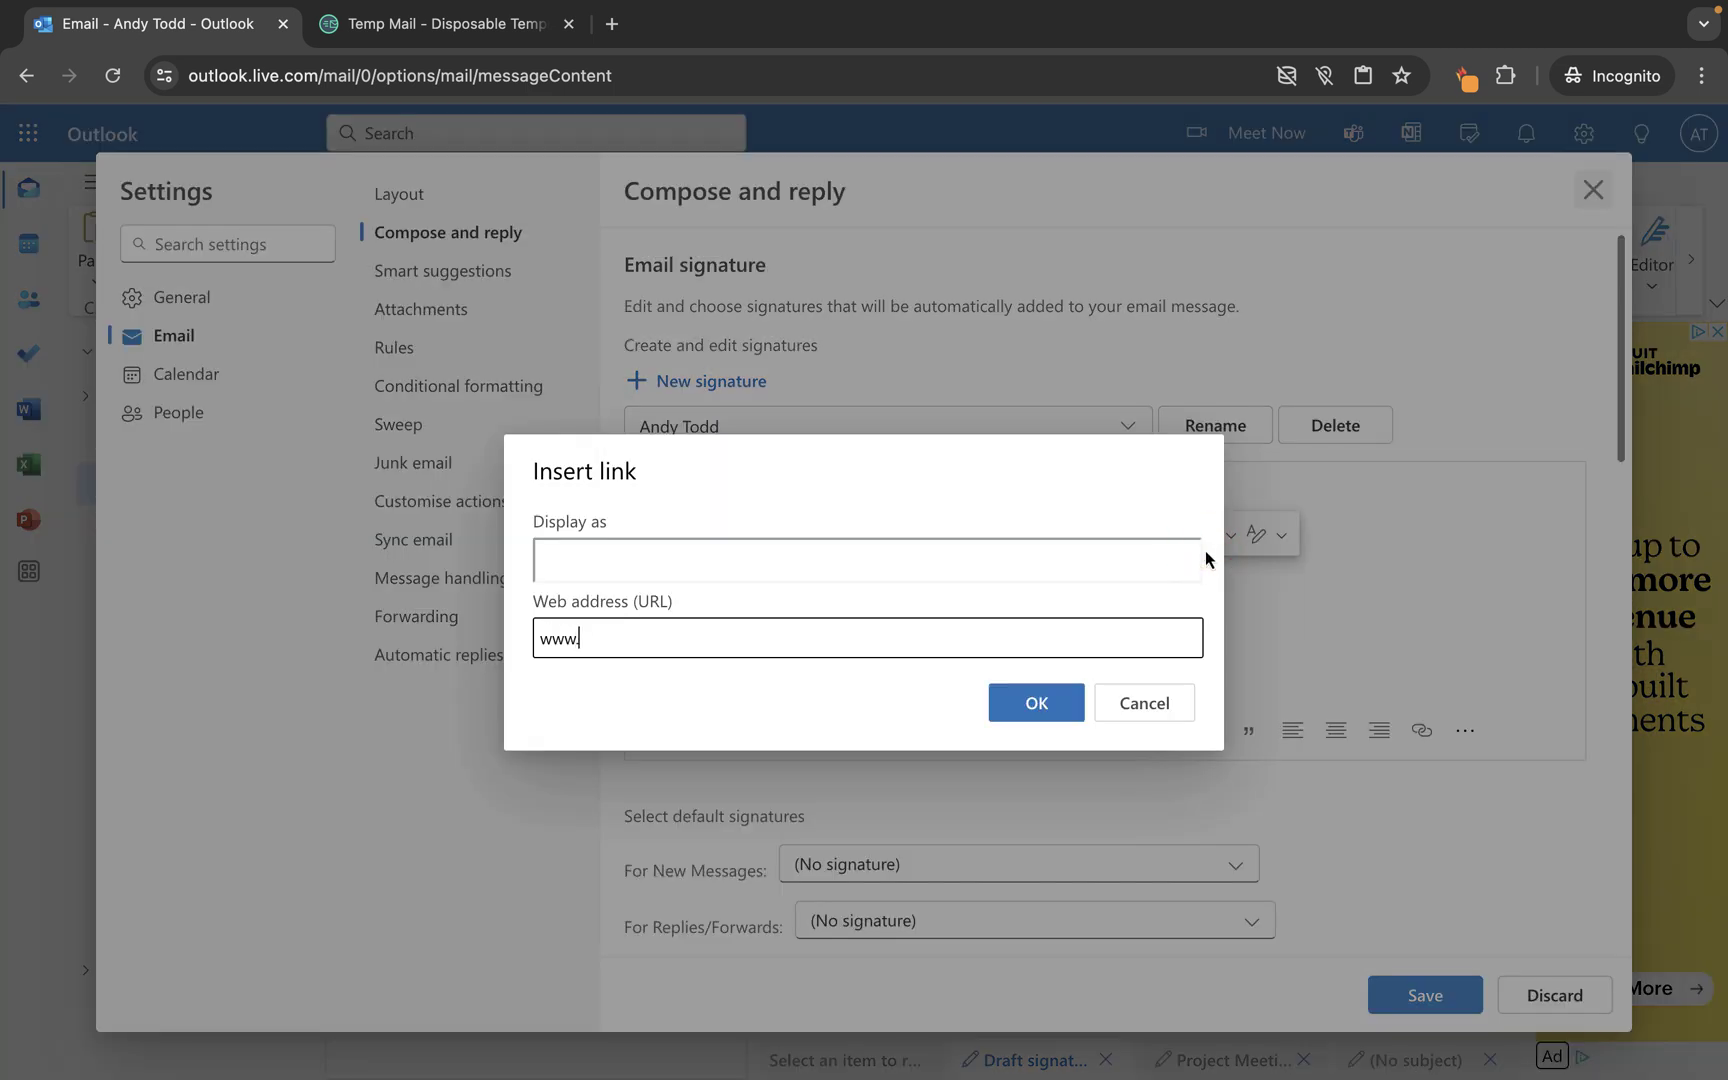
type("google.com")
left_click(1012, 694)
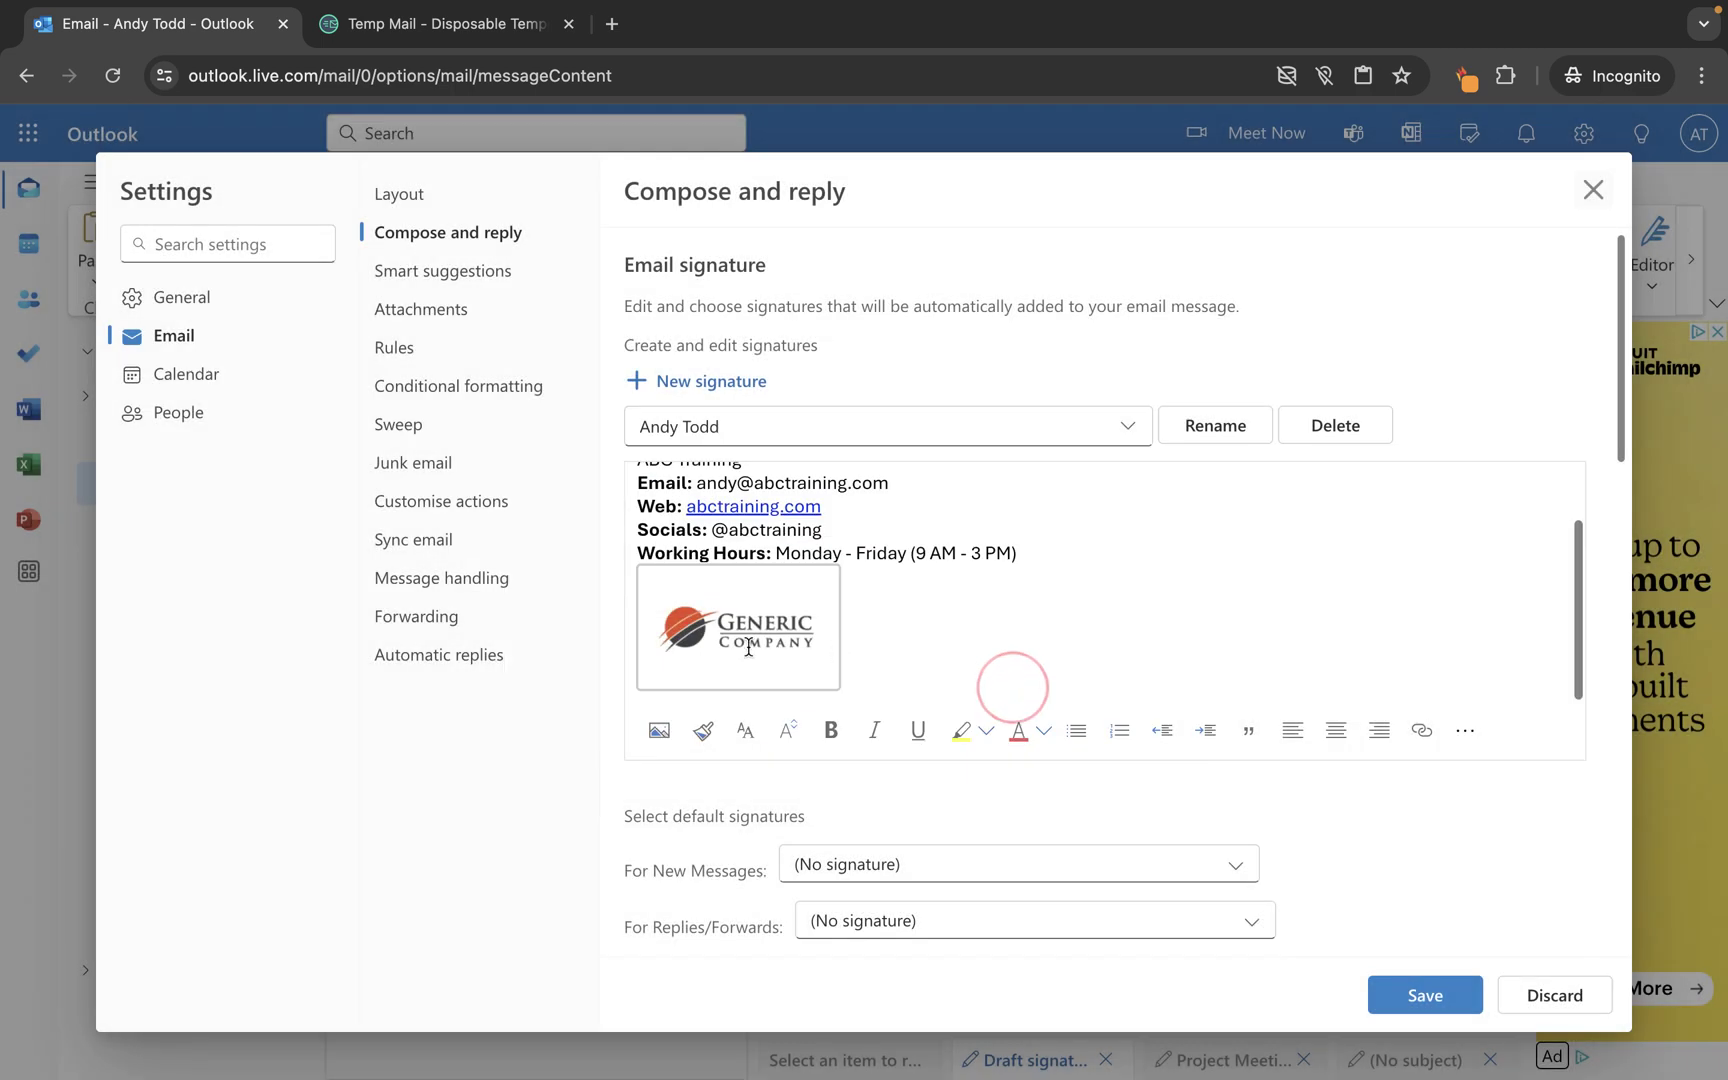
Step: Turn the signature's e-mail address into a mailto: link using the copied address
scroll(810, 655, "up", 1)
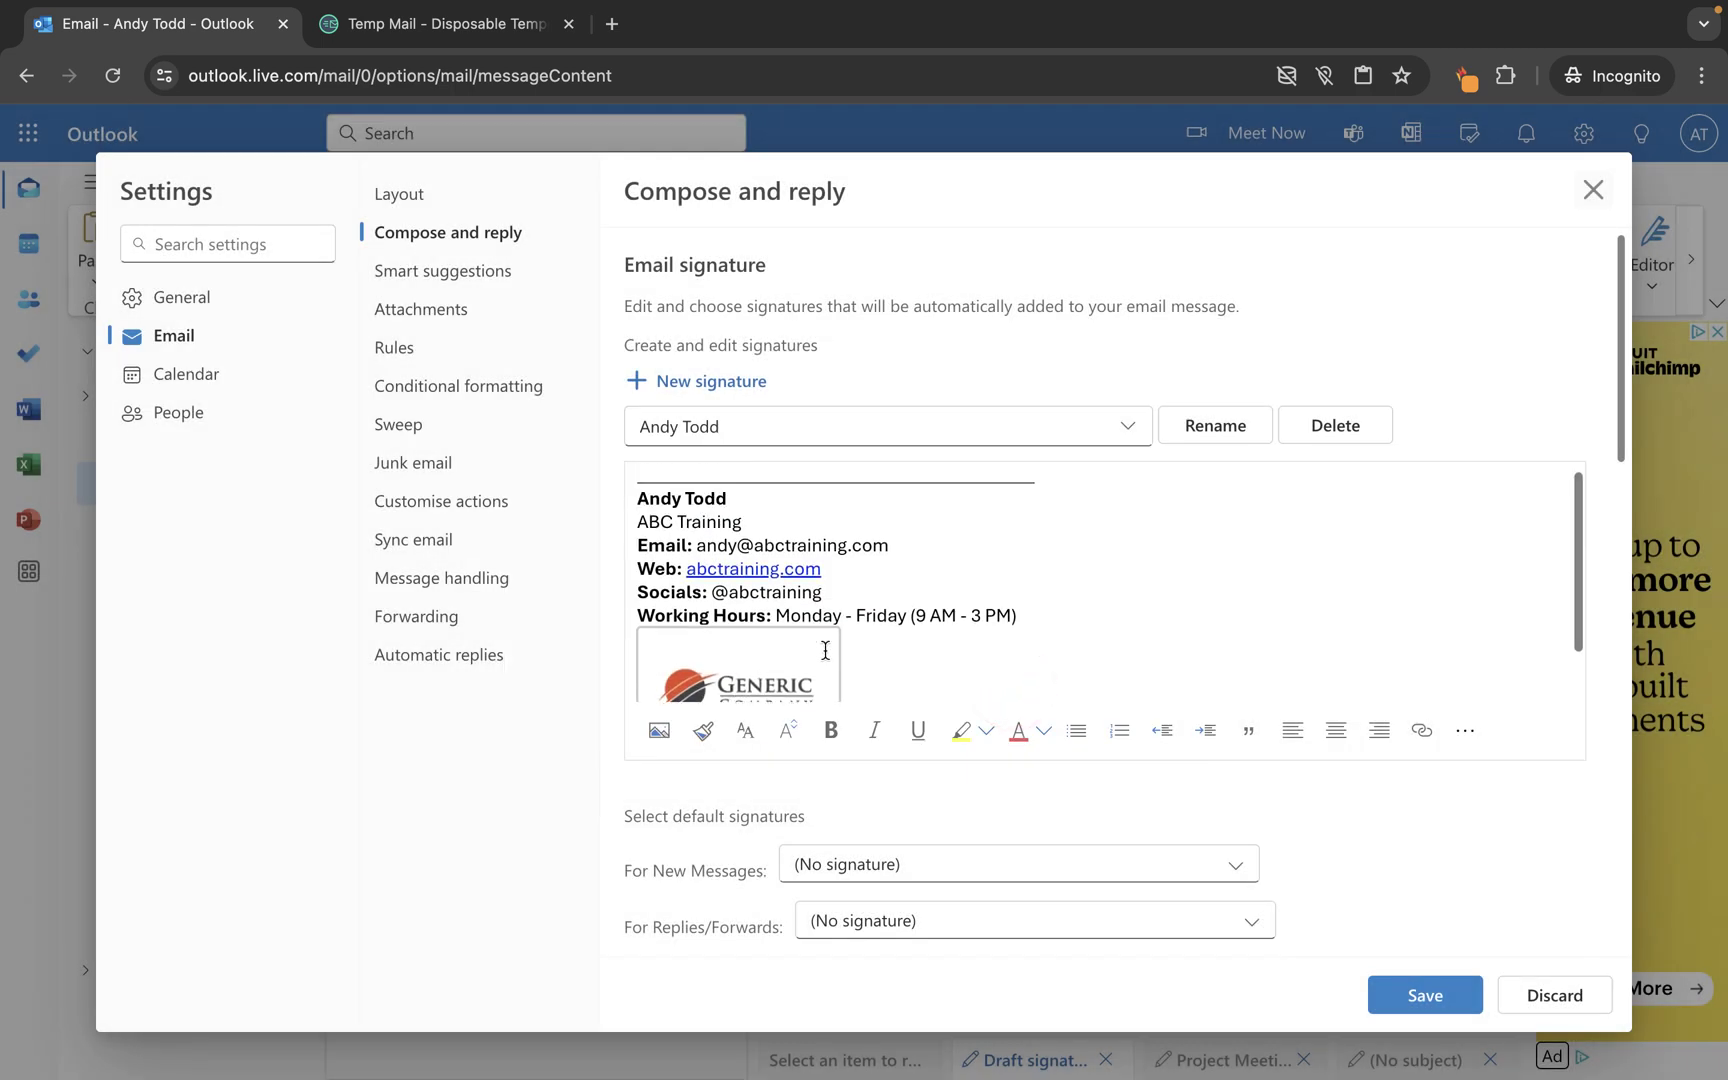
scroll(825, 651, "down", 1)
scroll(850, 485, "up", 1)
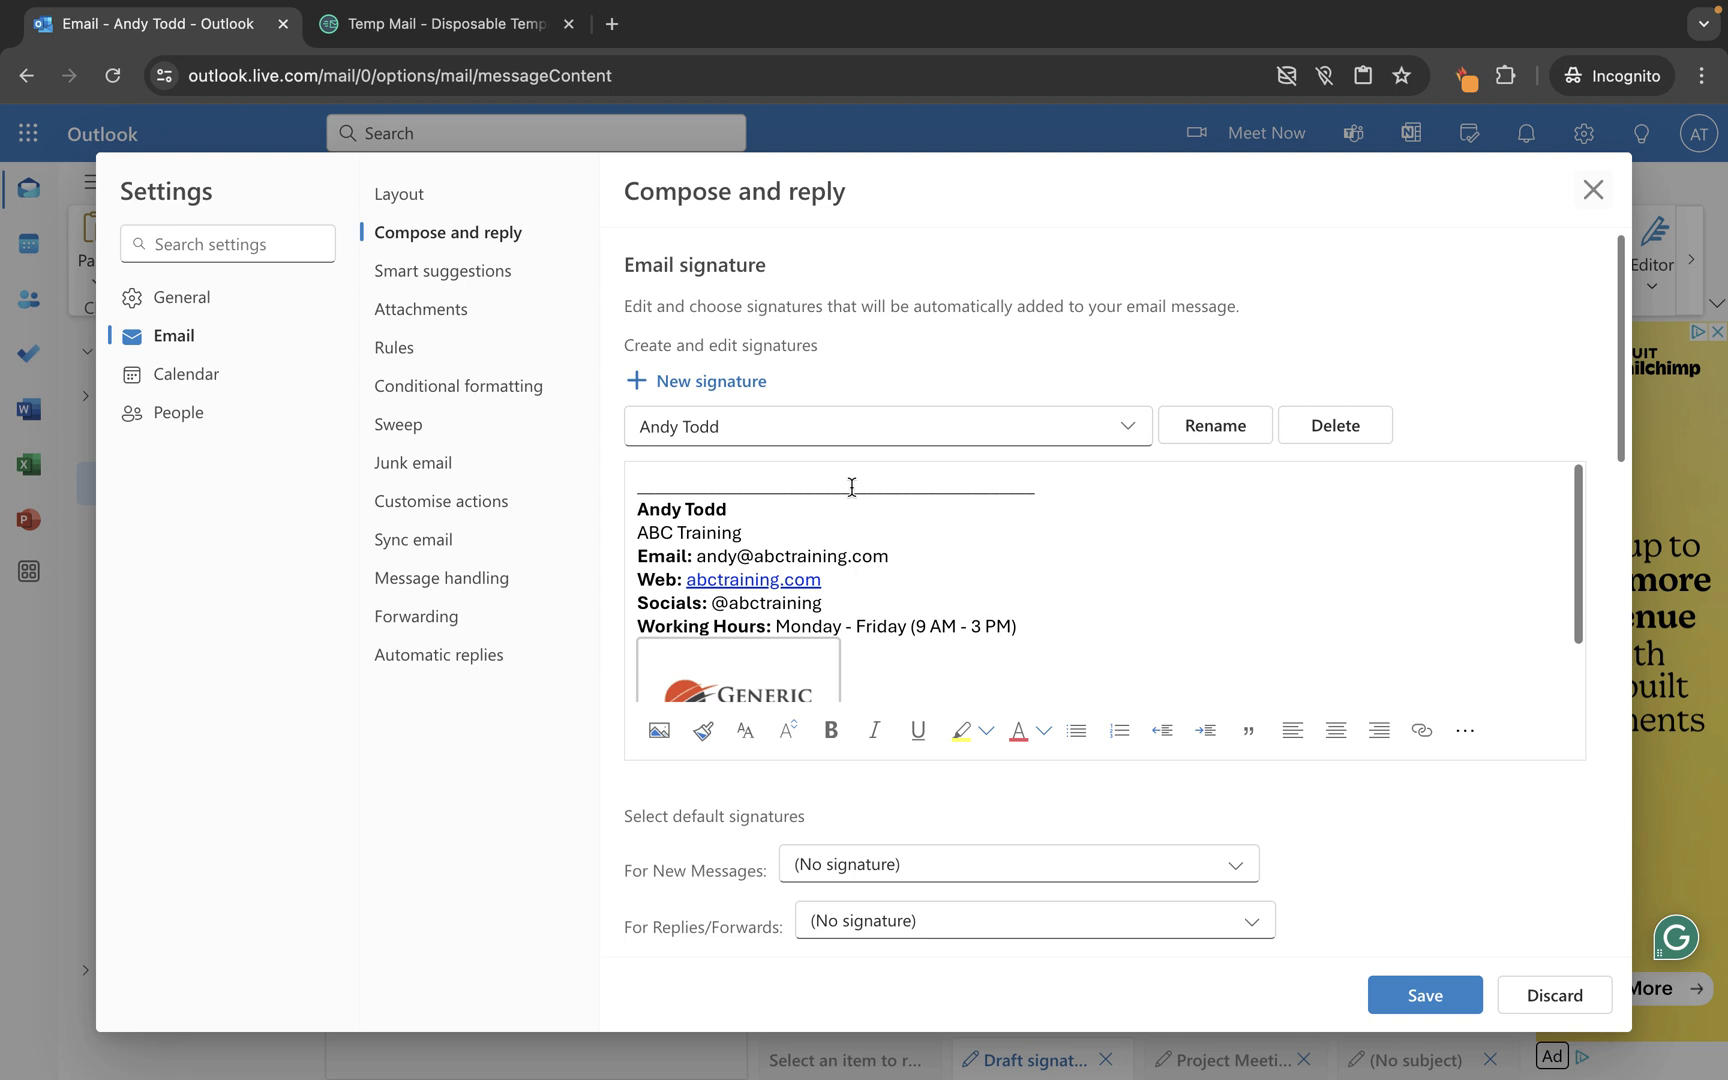
left_click_drag(697, 556, 910, 556)
left_click(1345, 512)
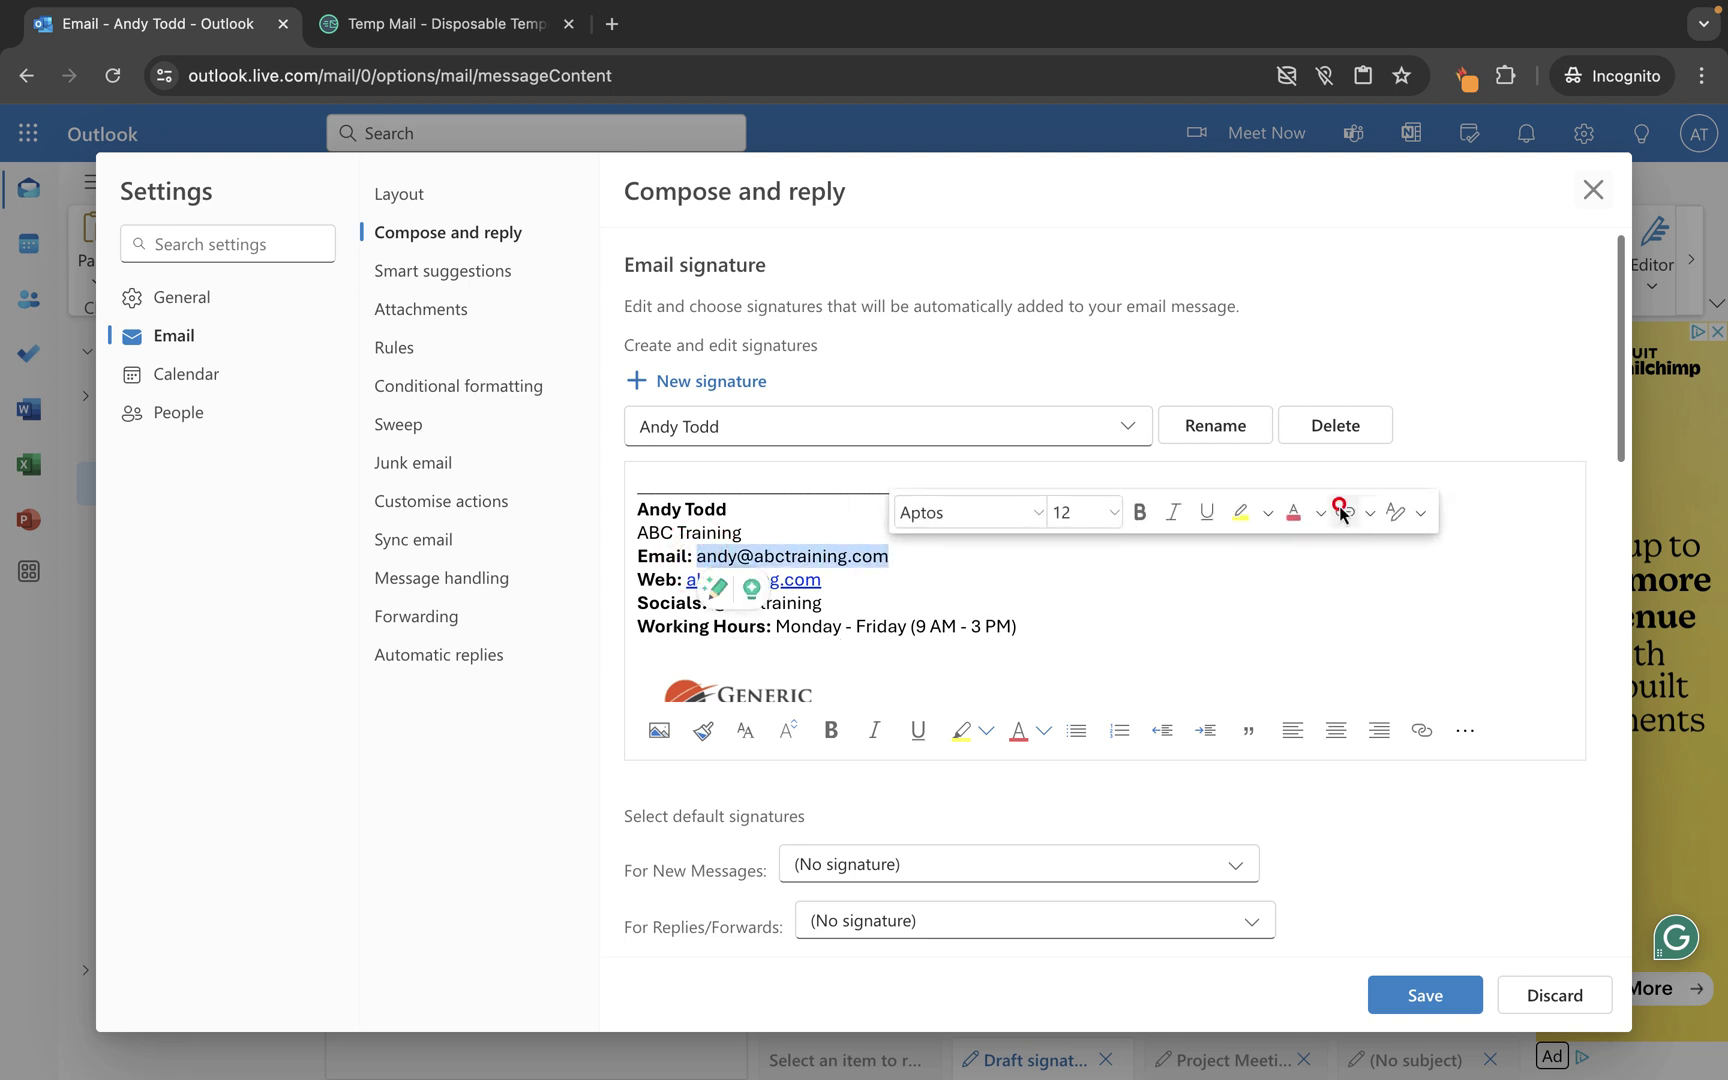
type("mailto:")
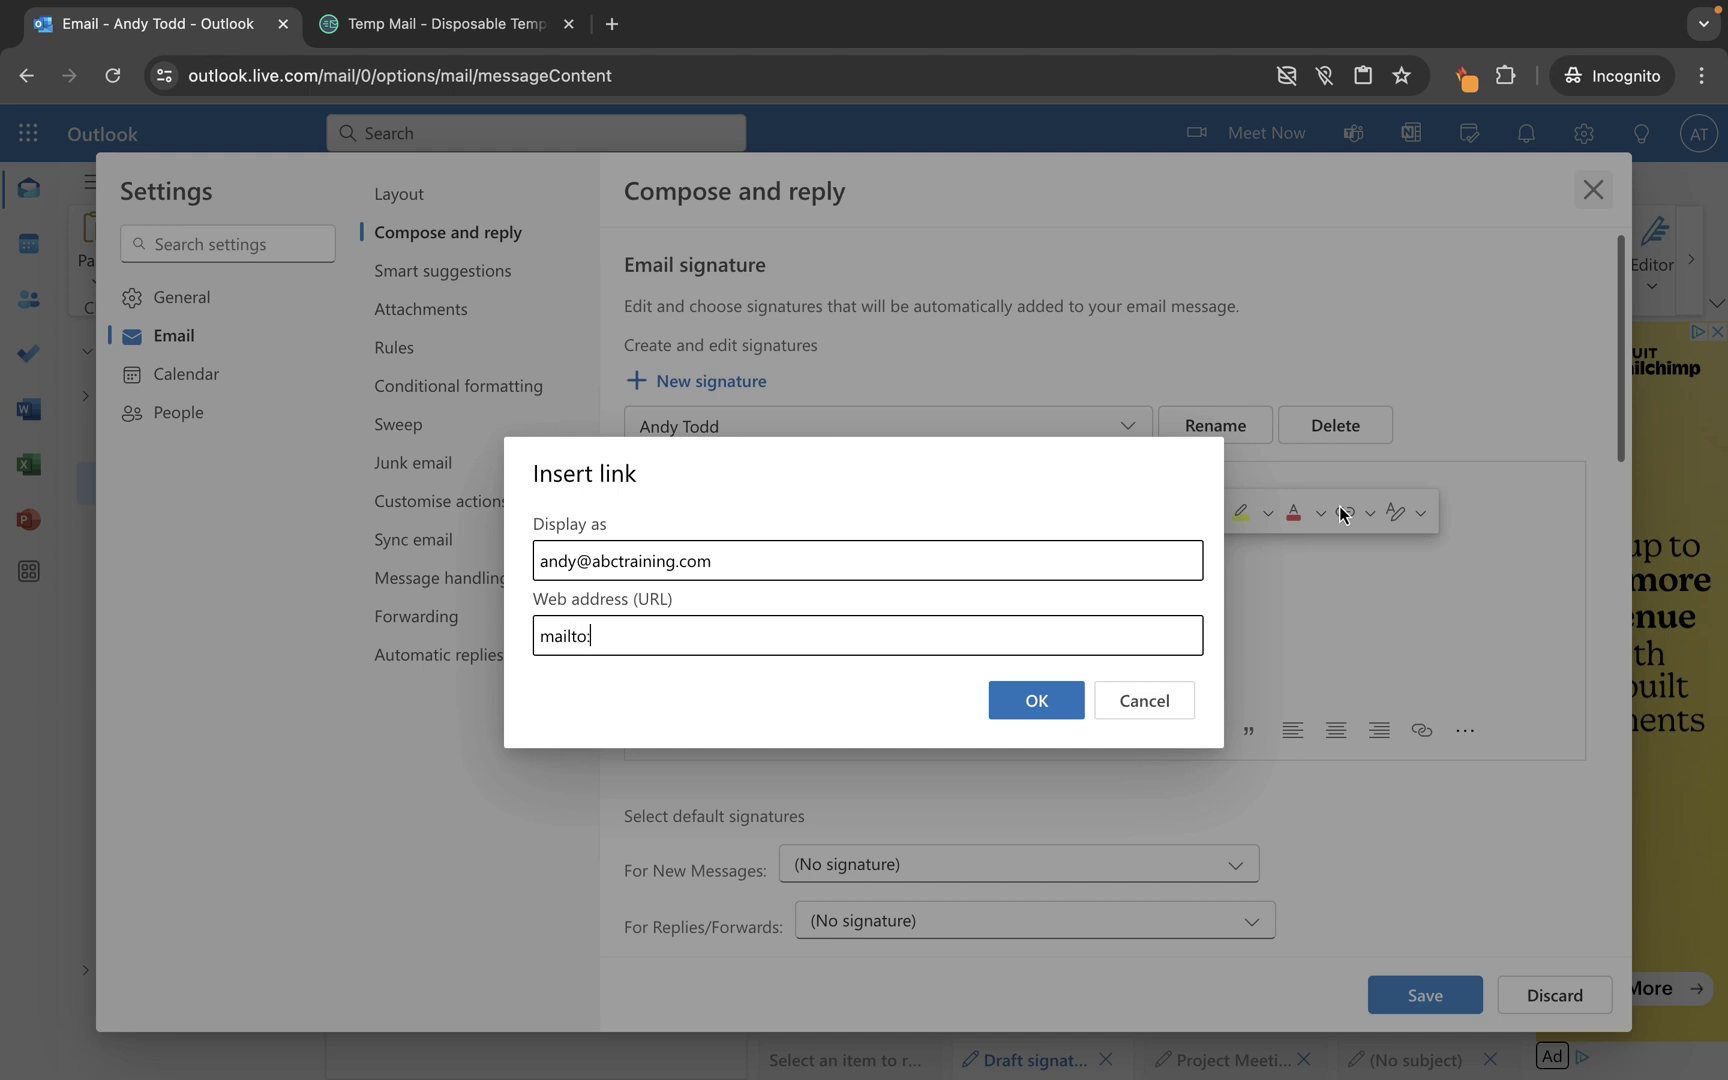
double_click(892, 555)
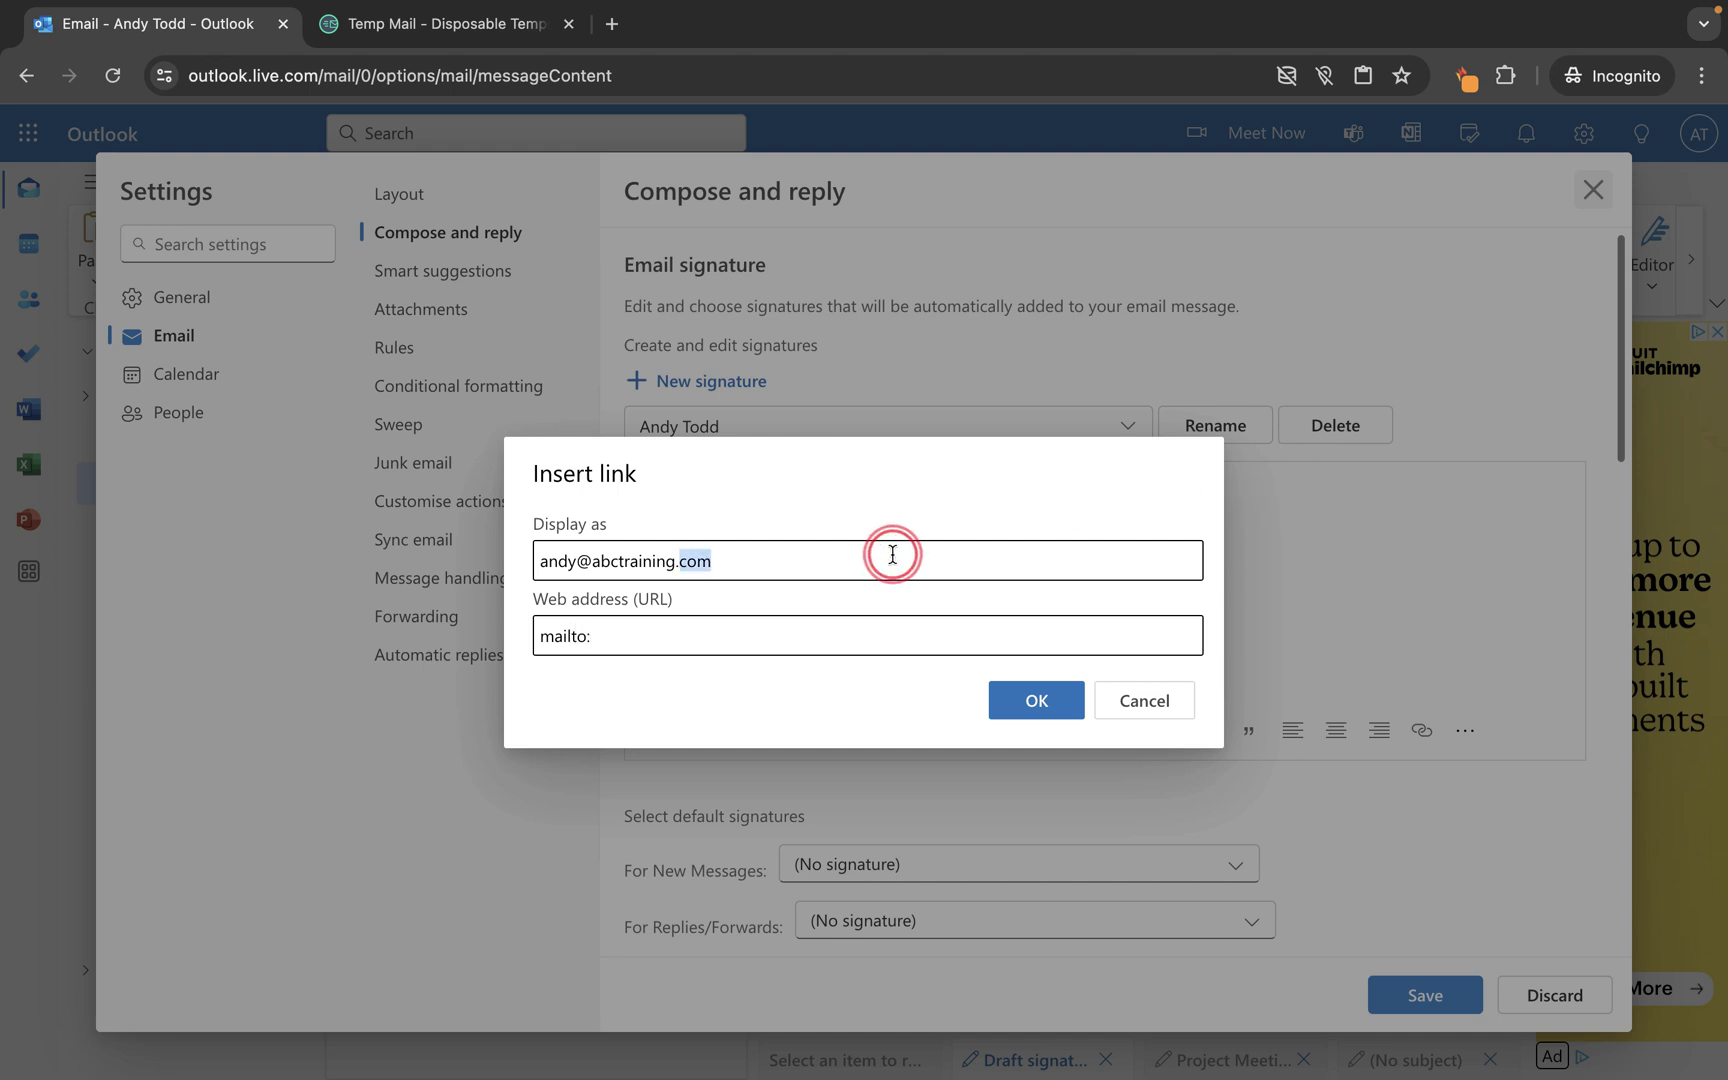
triple_click(892, 555)
key("ctrl+c")
left_click(792, 644)
key("ctrl+v")
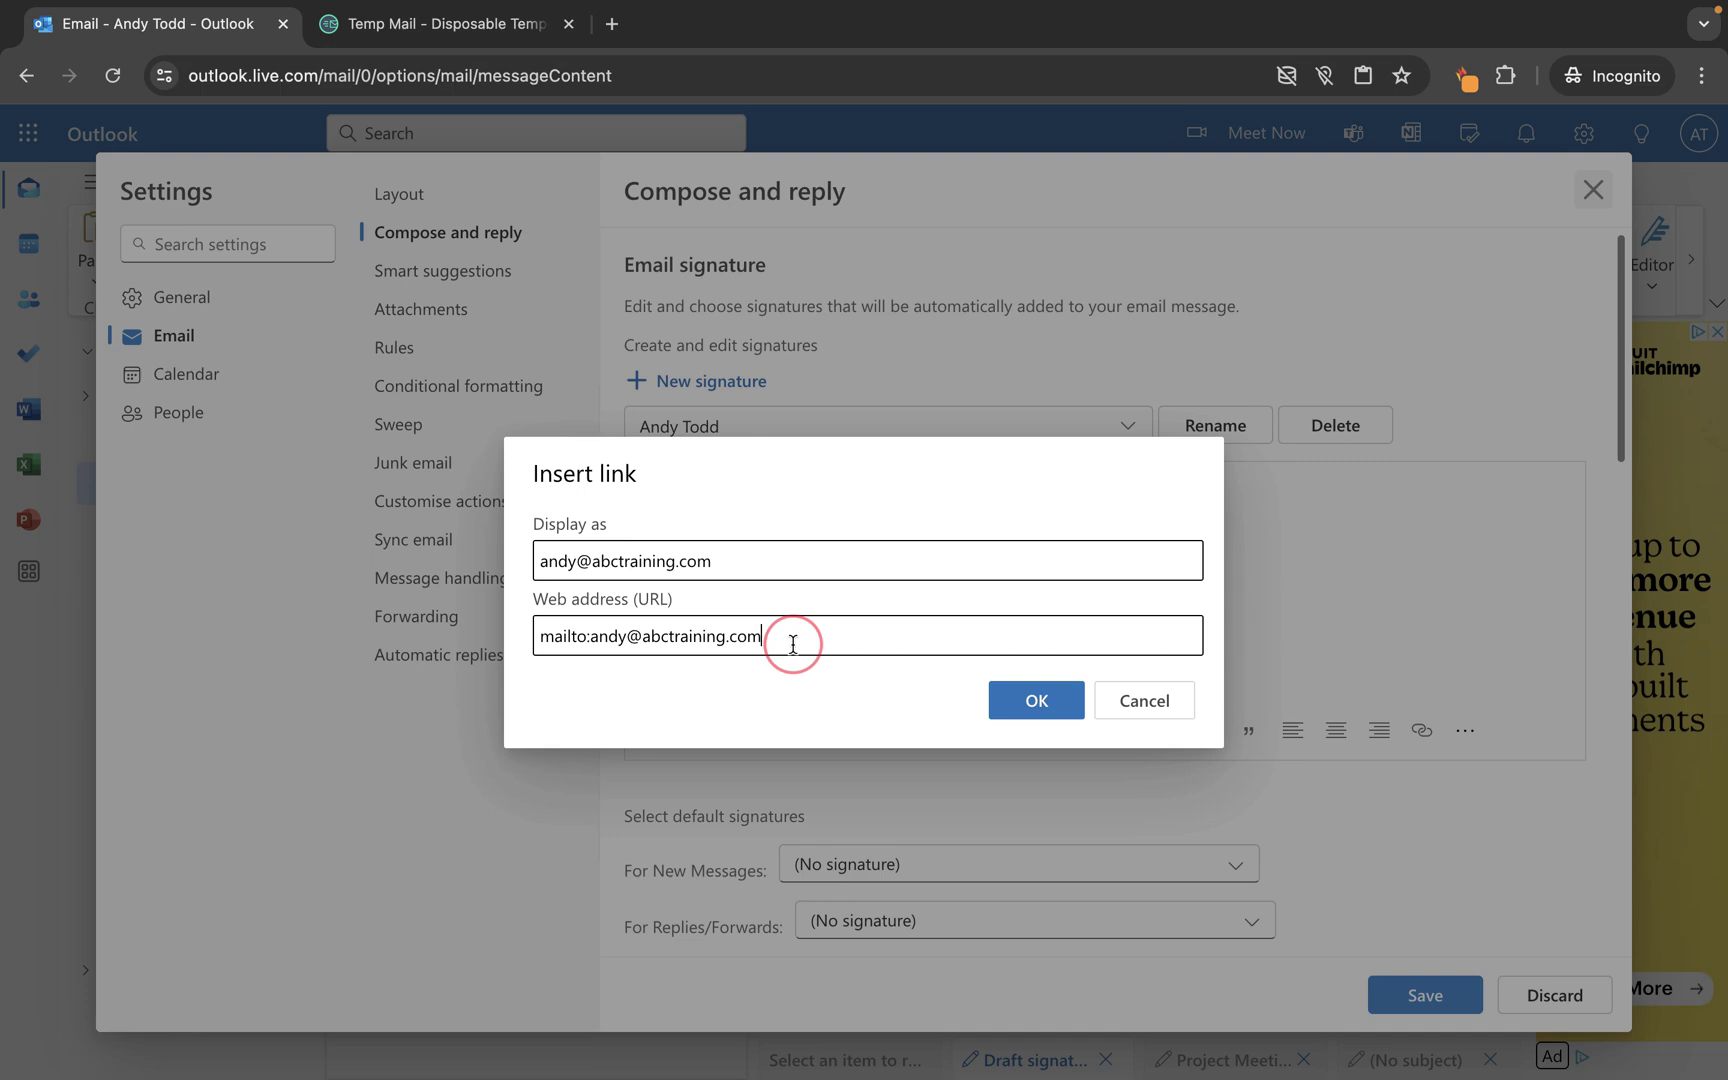
left_click(1060, 700)
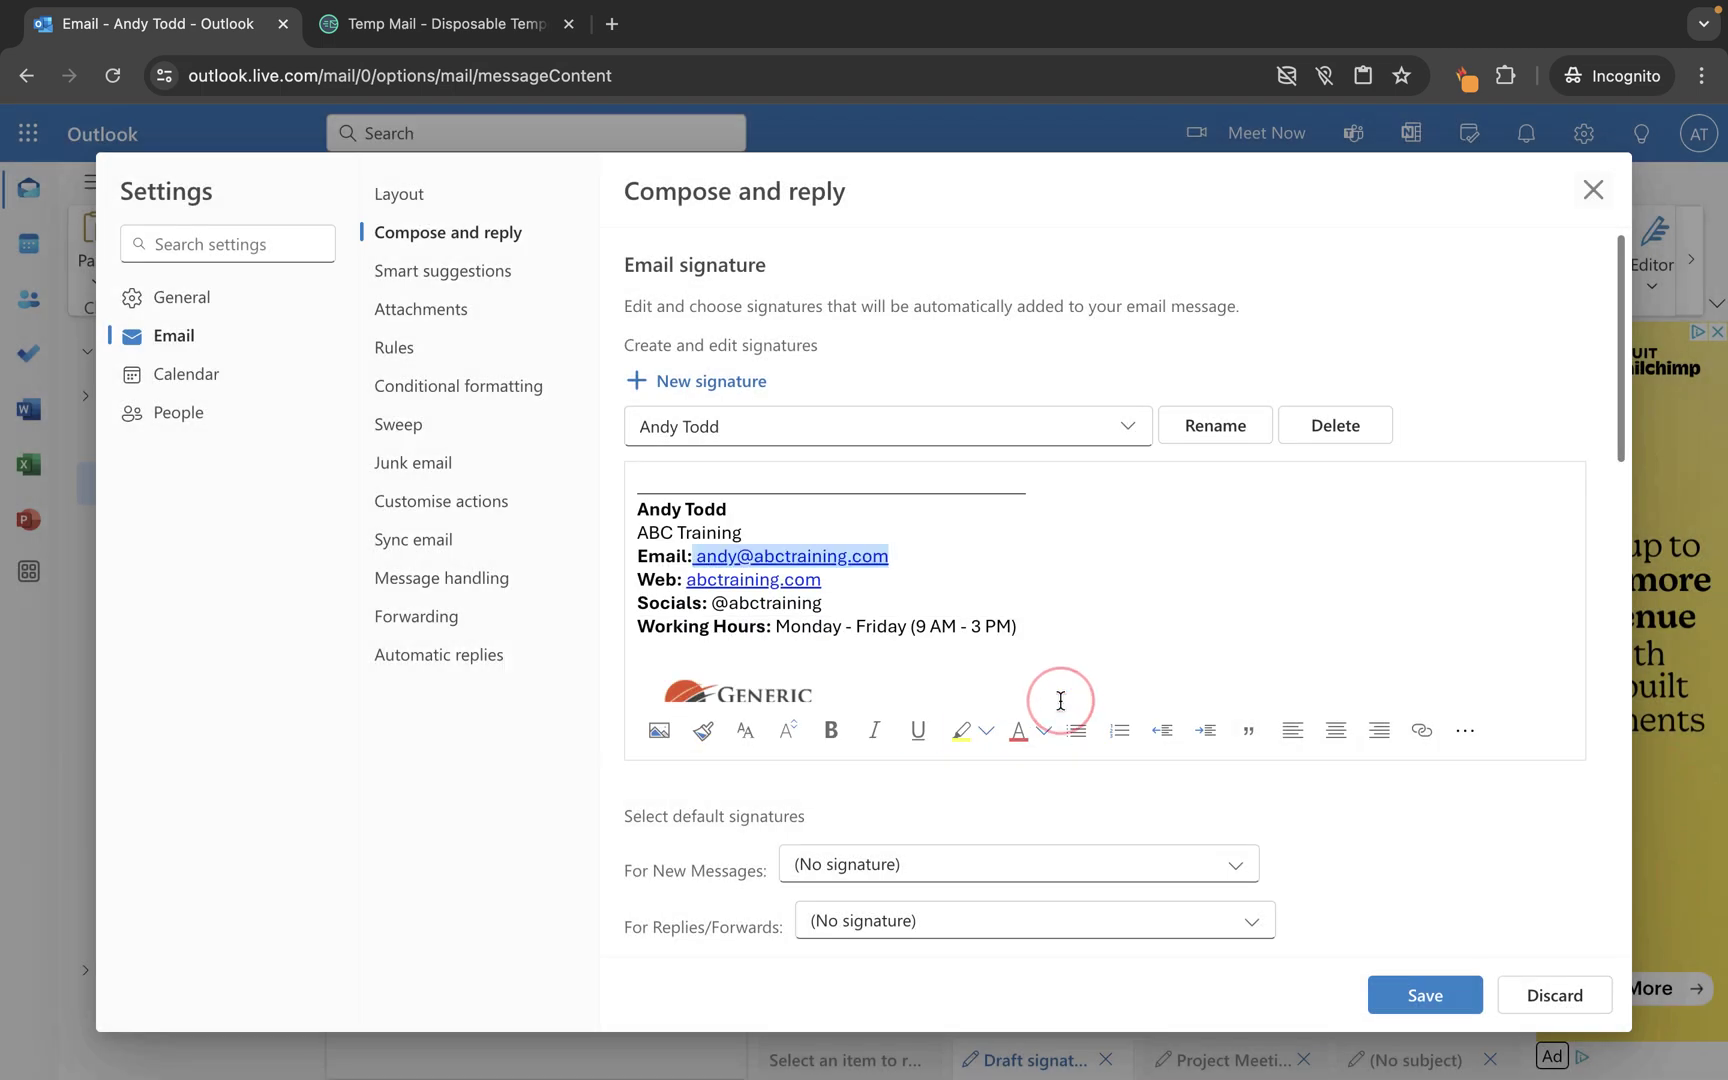
Step: Check the new e-mail link in the signature and save the signature
left_click(1022, 585)
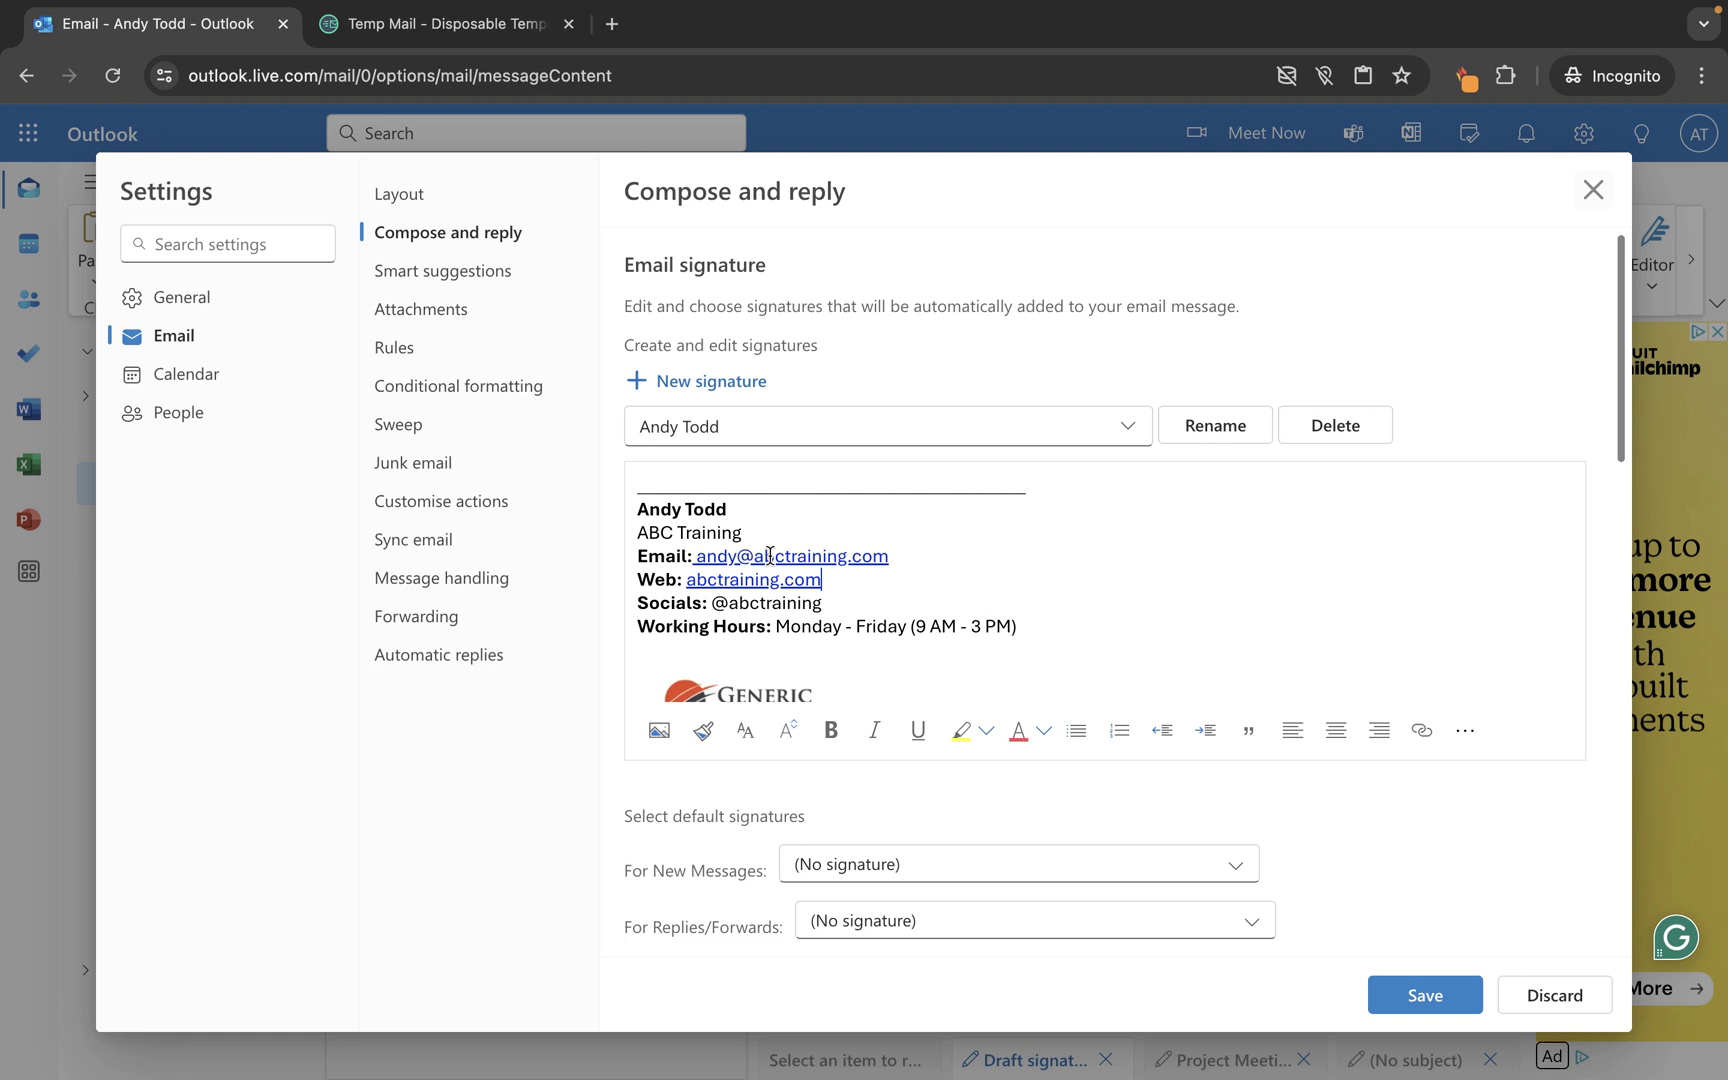
mouse_move(745, 556)
scroll(700, 612, "down", 2)
scroll(710, 618, "up", 2)
scroll(713, 620, "down", 1)
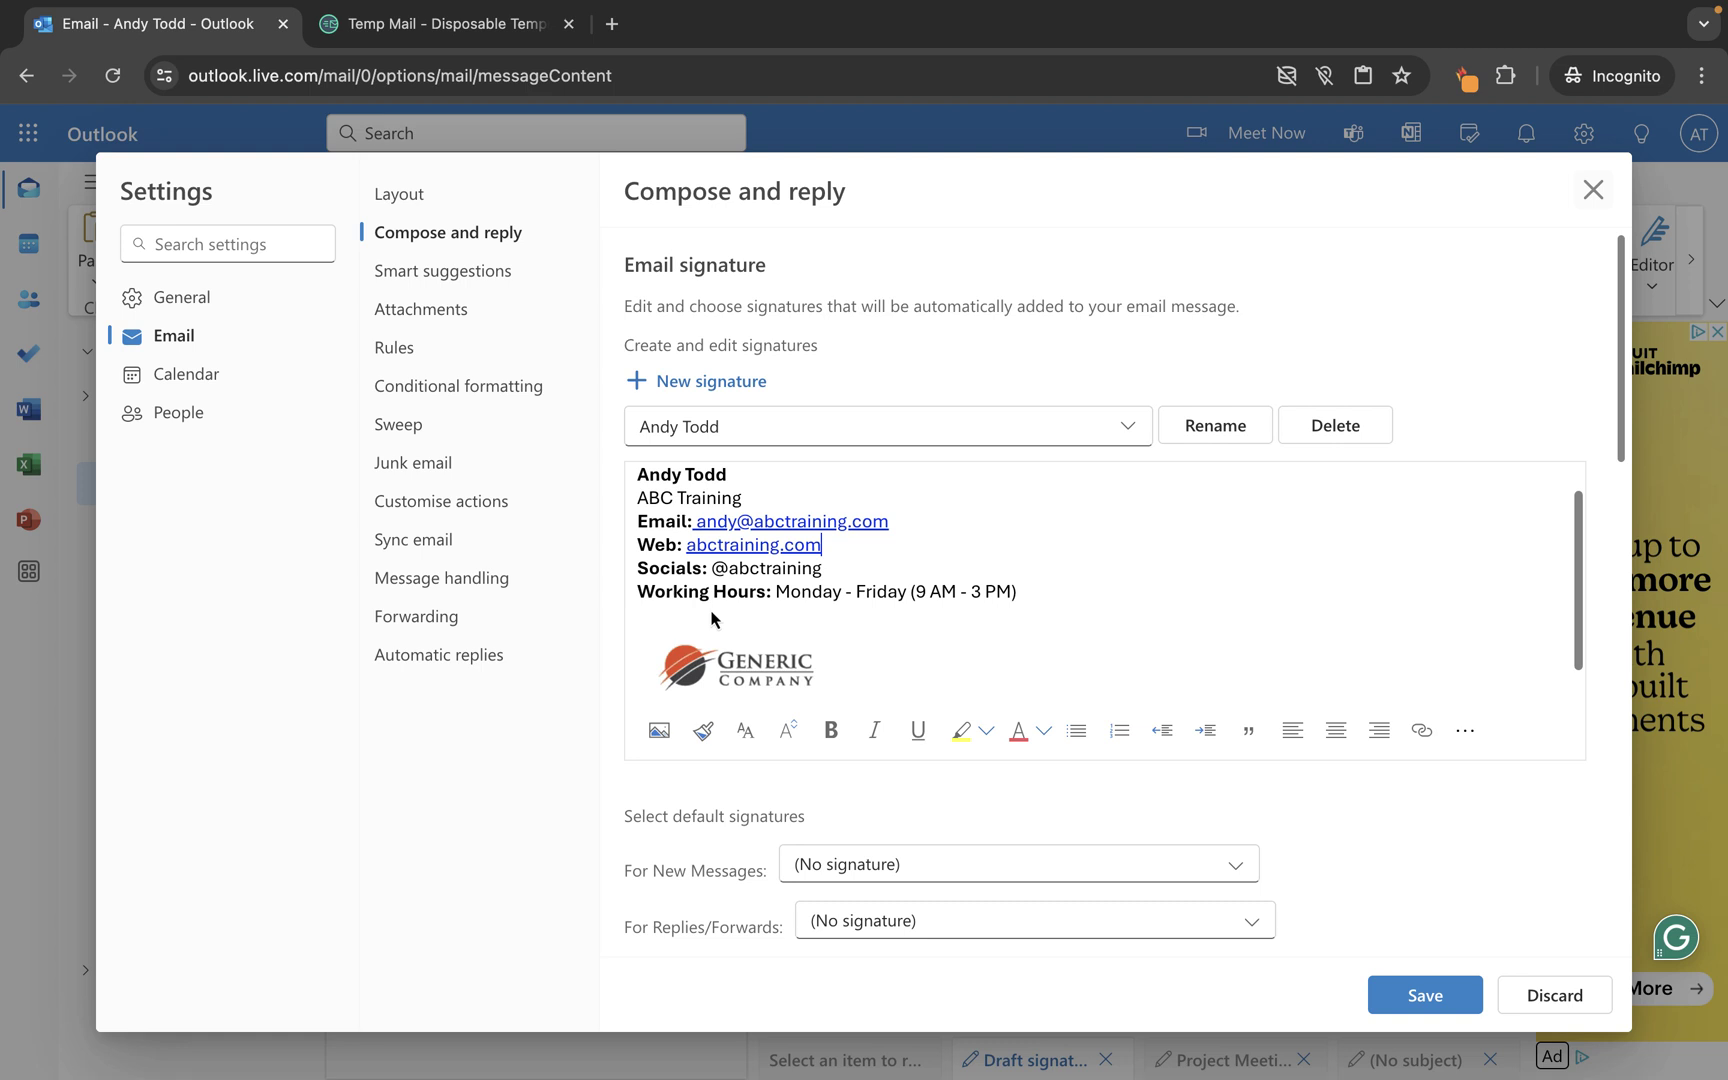
scroll(712, 618, "up", 1)
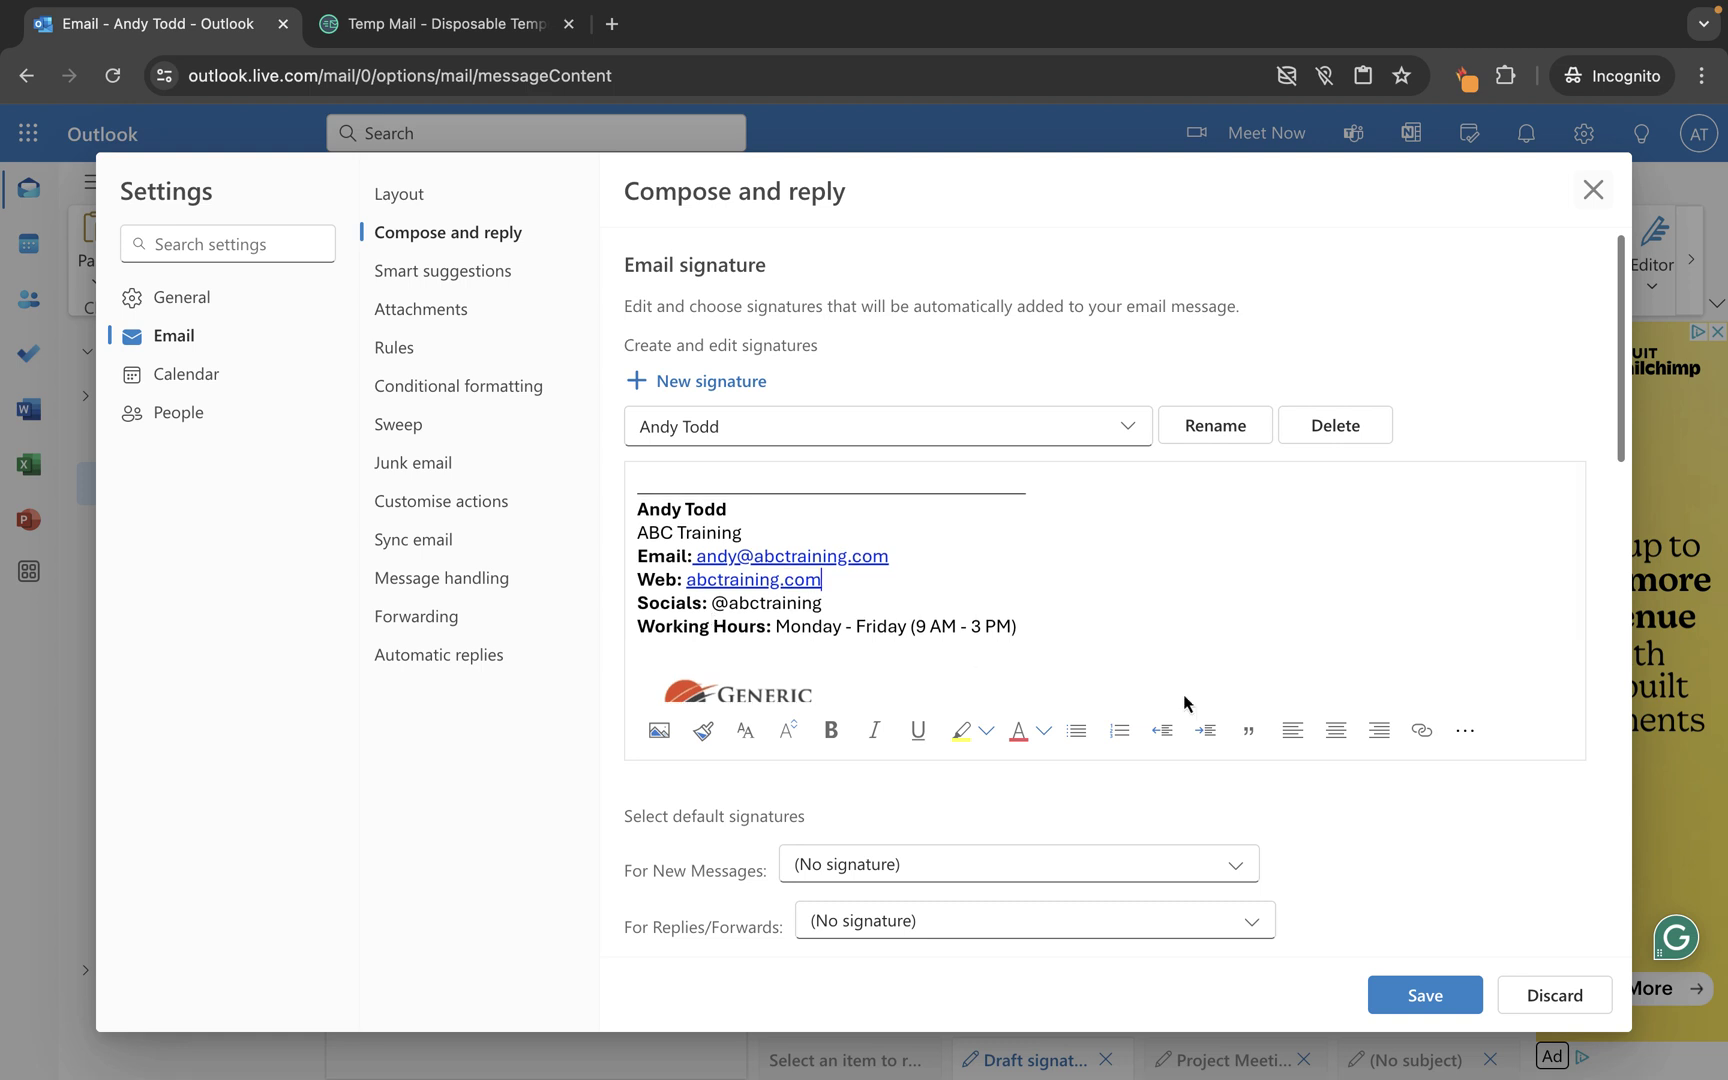
left_click(1418, 997)
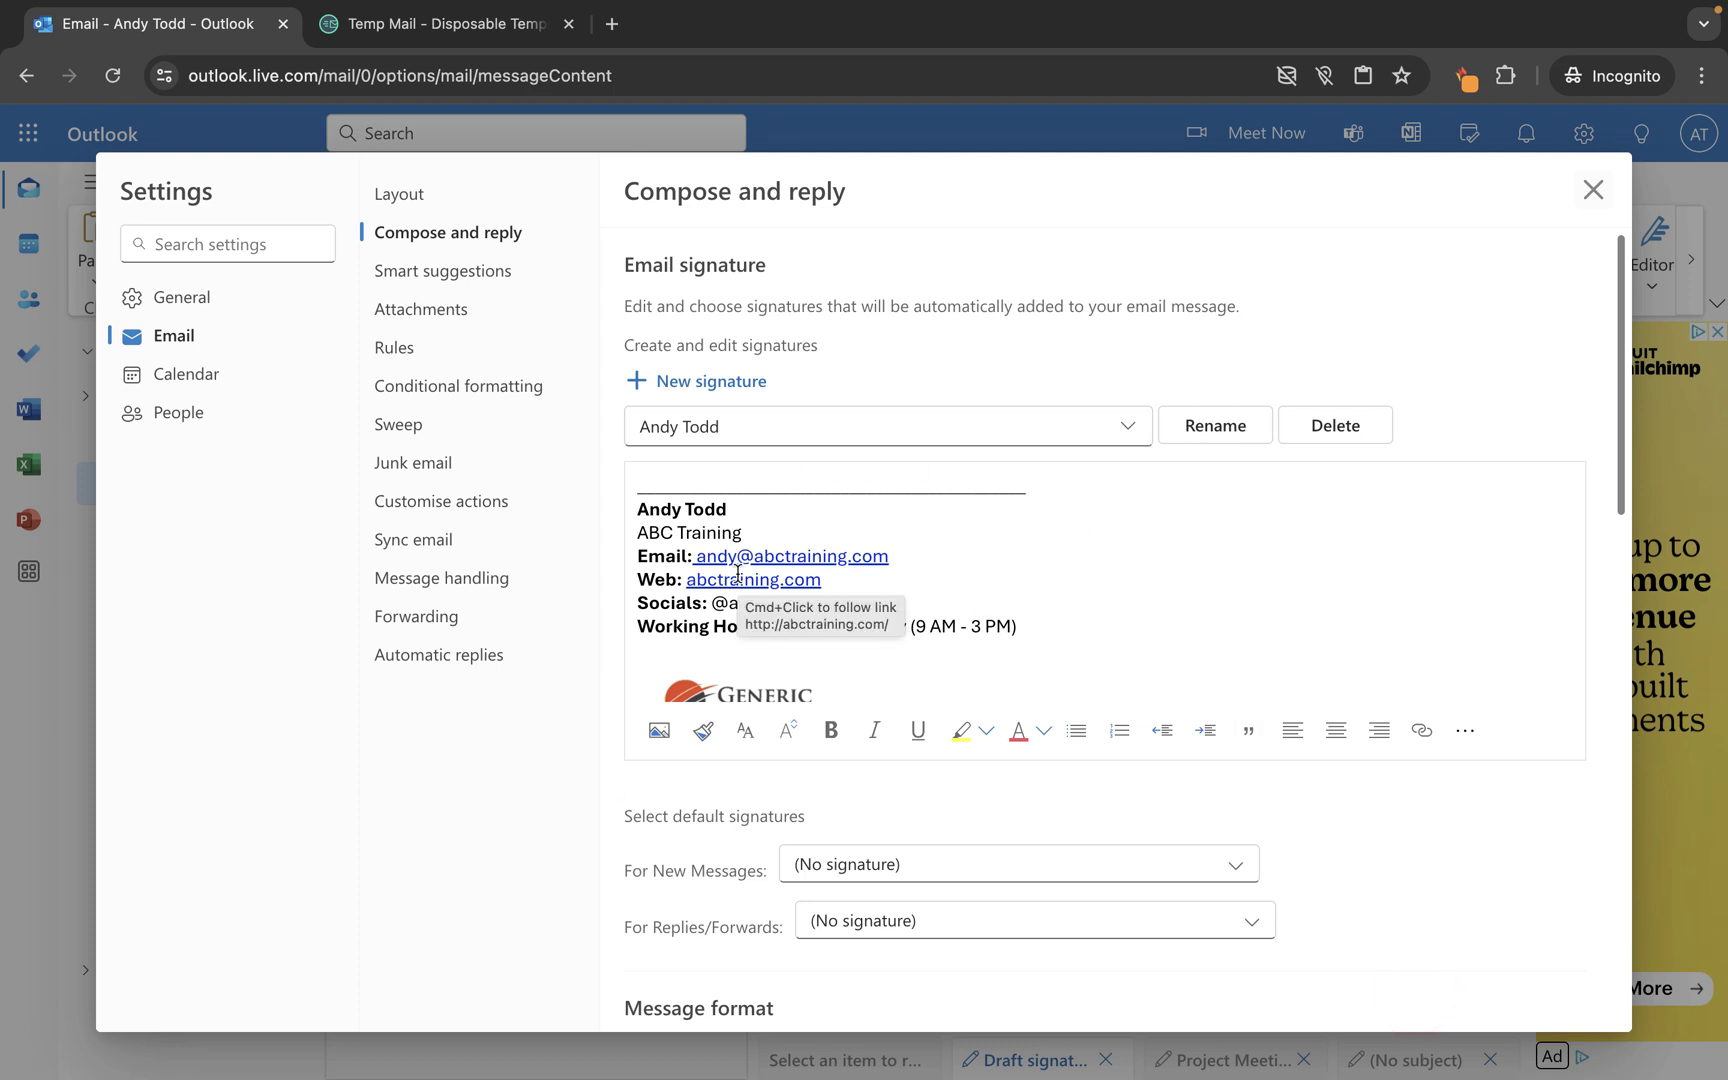
Step: Create a signature named with the user's name plus 'Person', holding the name and a bold ABC Training line
left_click(697, 381)
left_click(683, 460)
type("An")
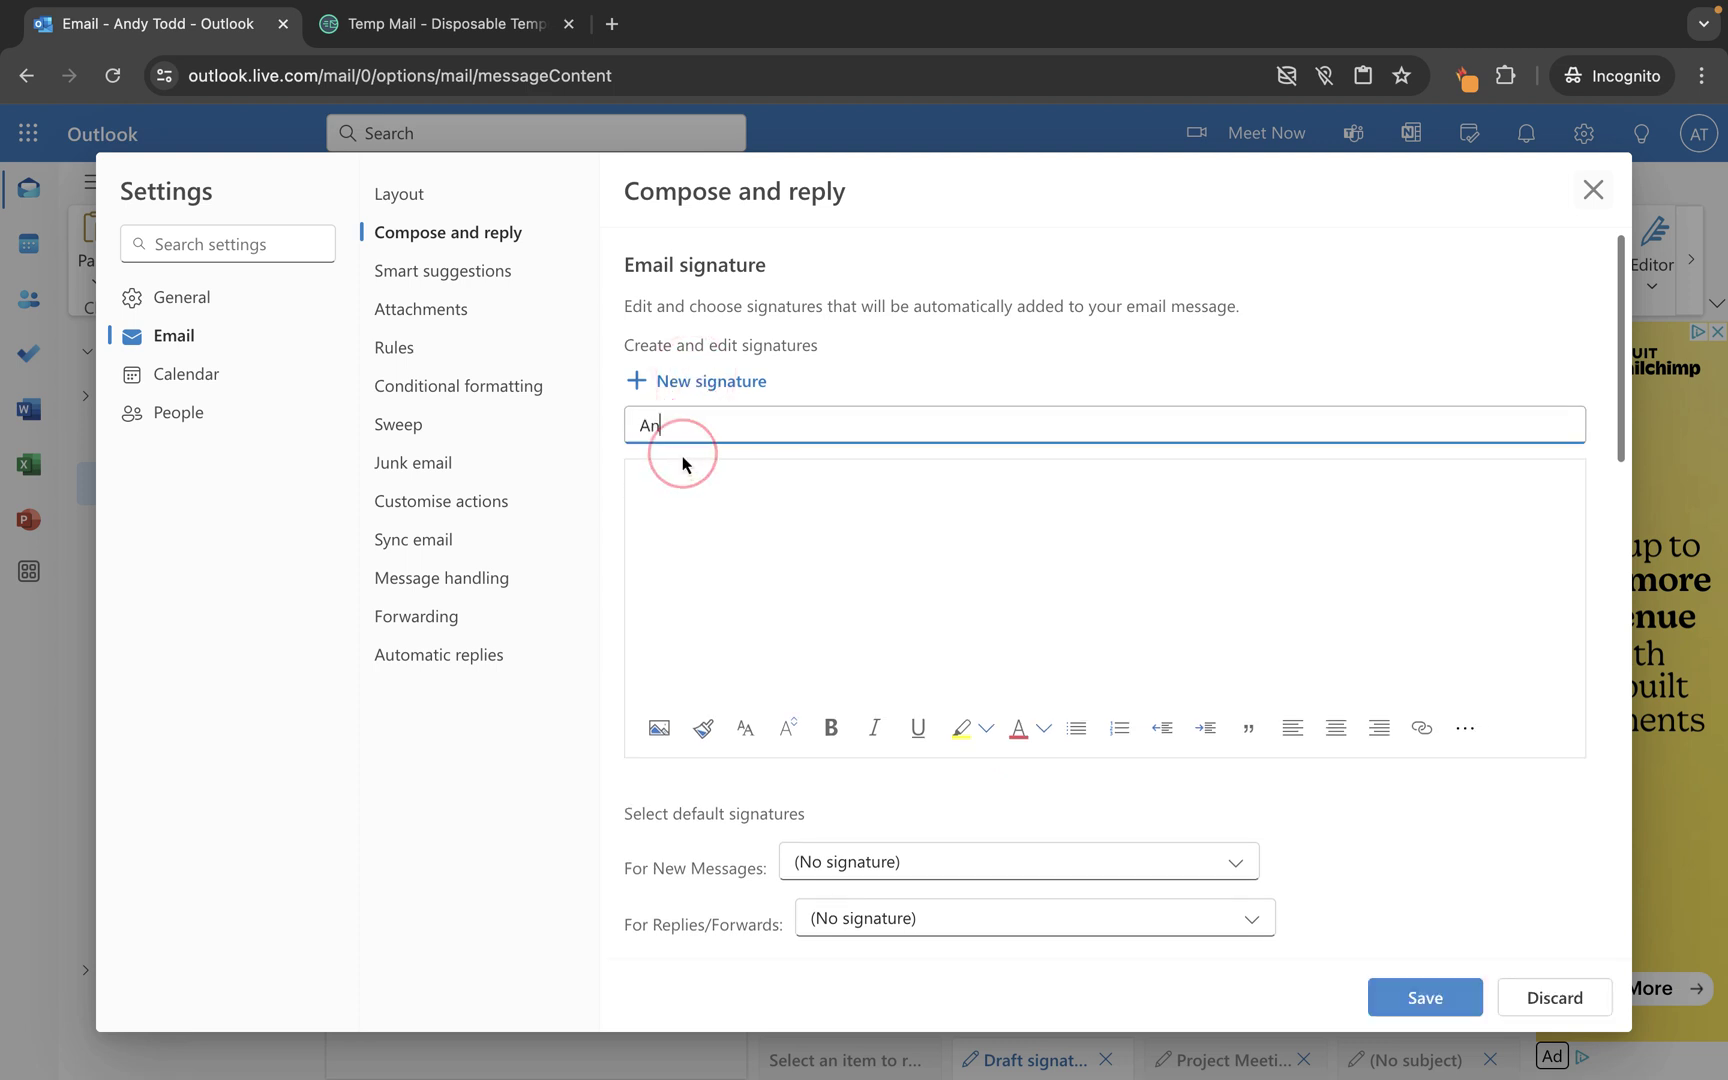
type("dy Todd Person")
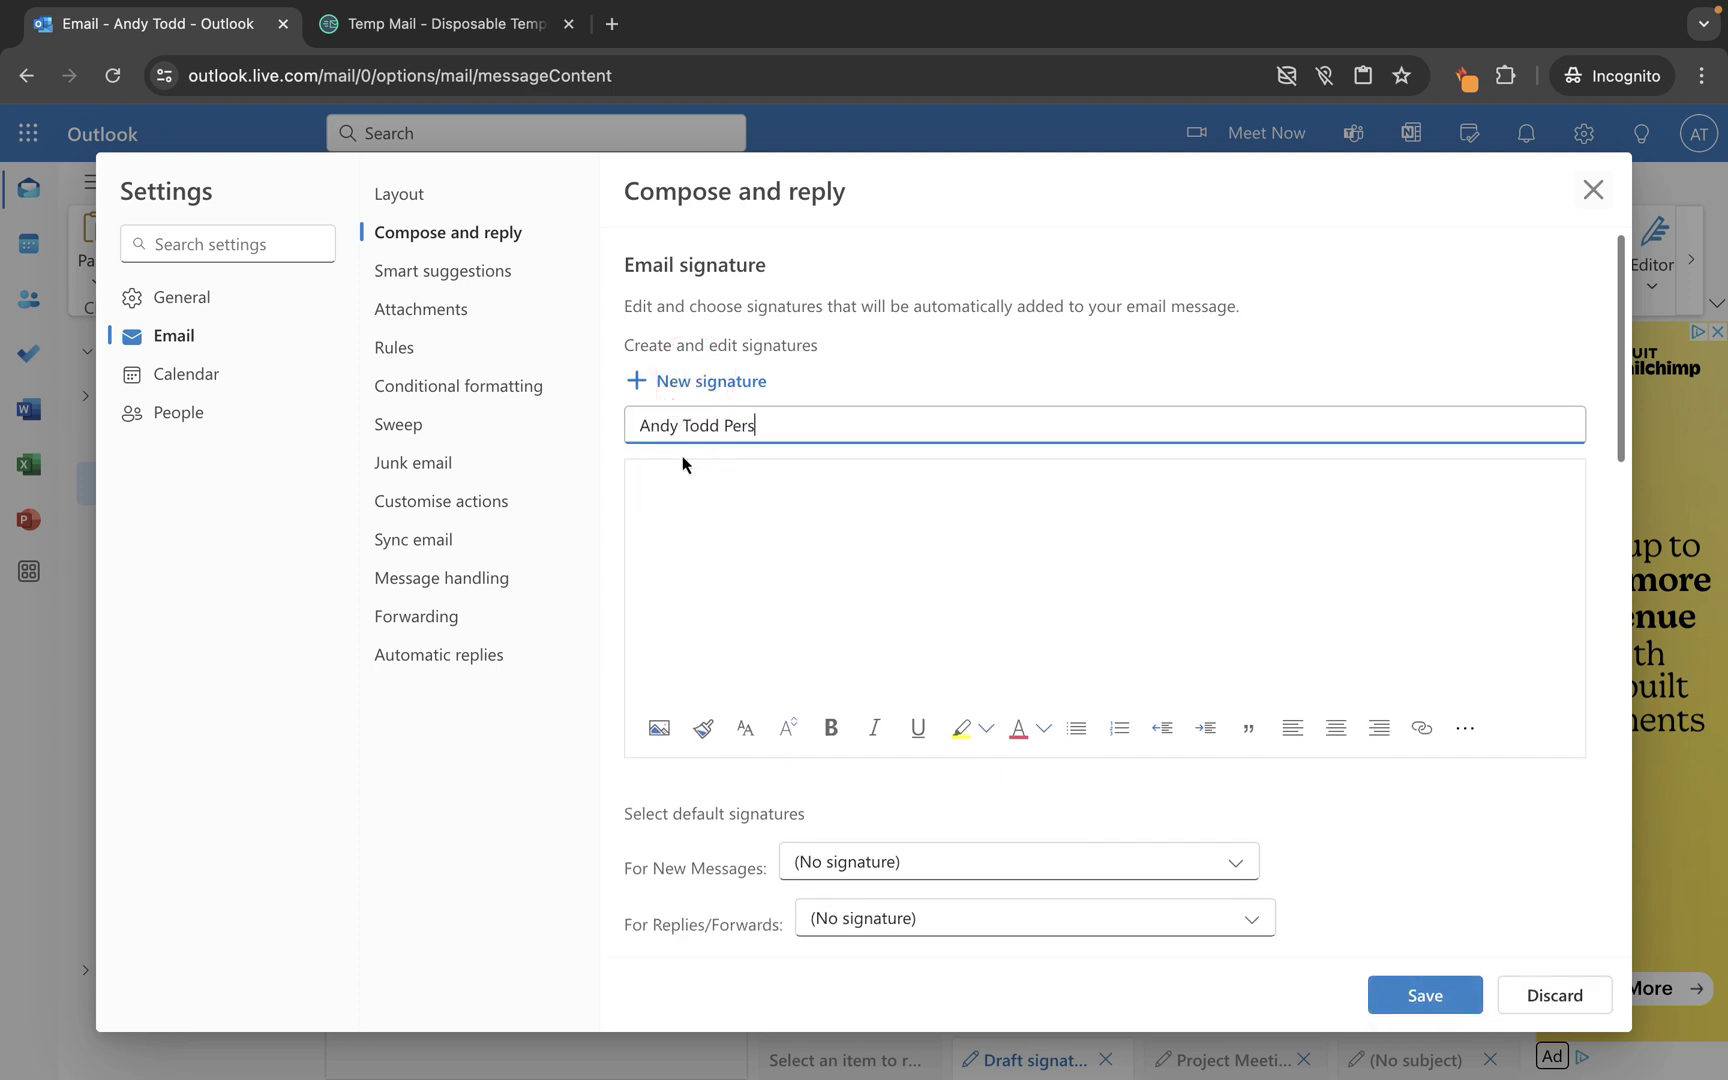
left_click(683, 463)
type("Andy Todd ")
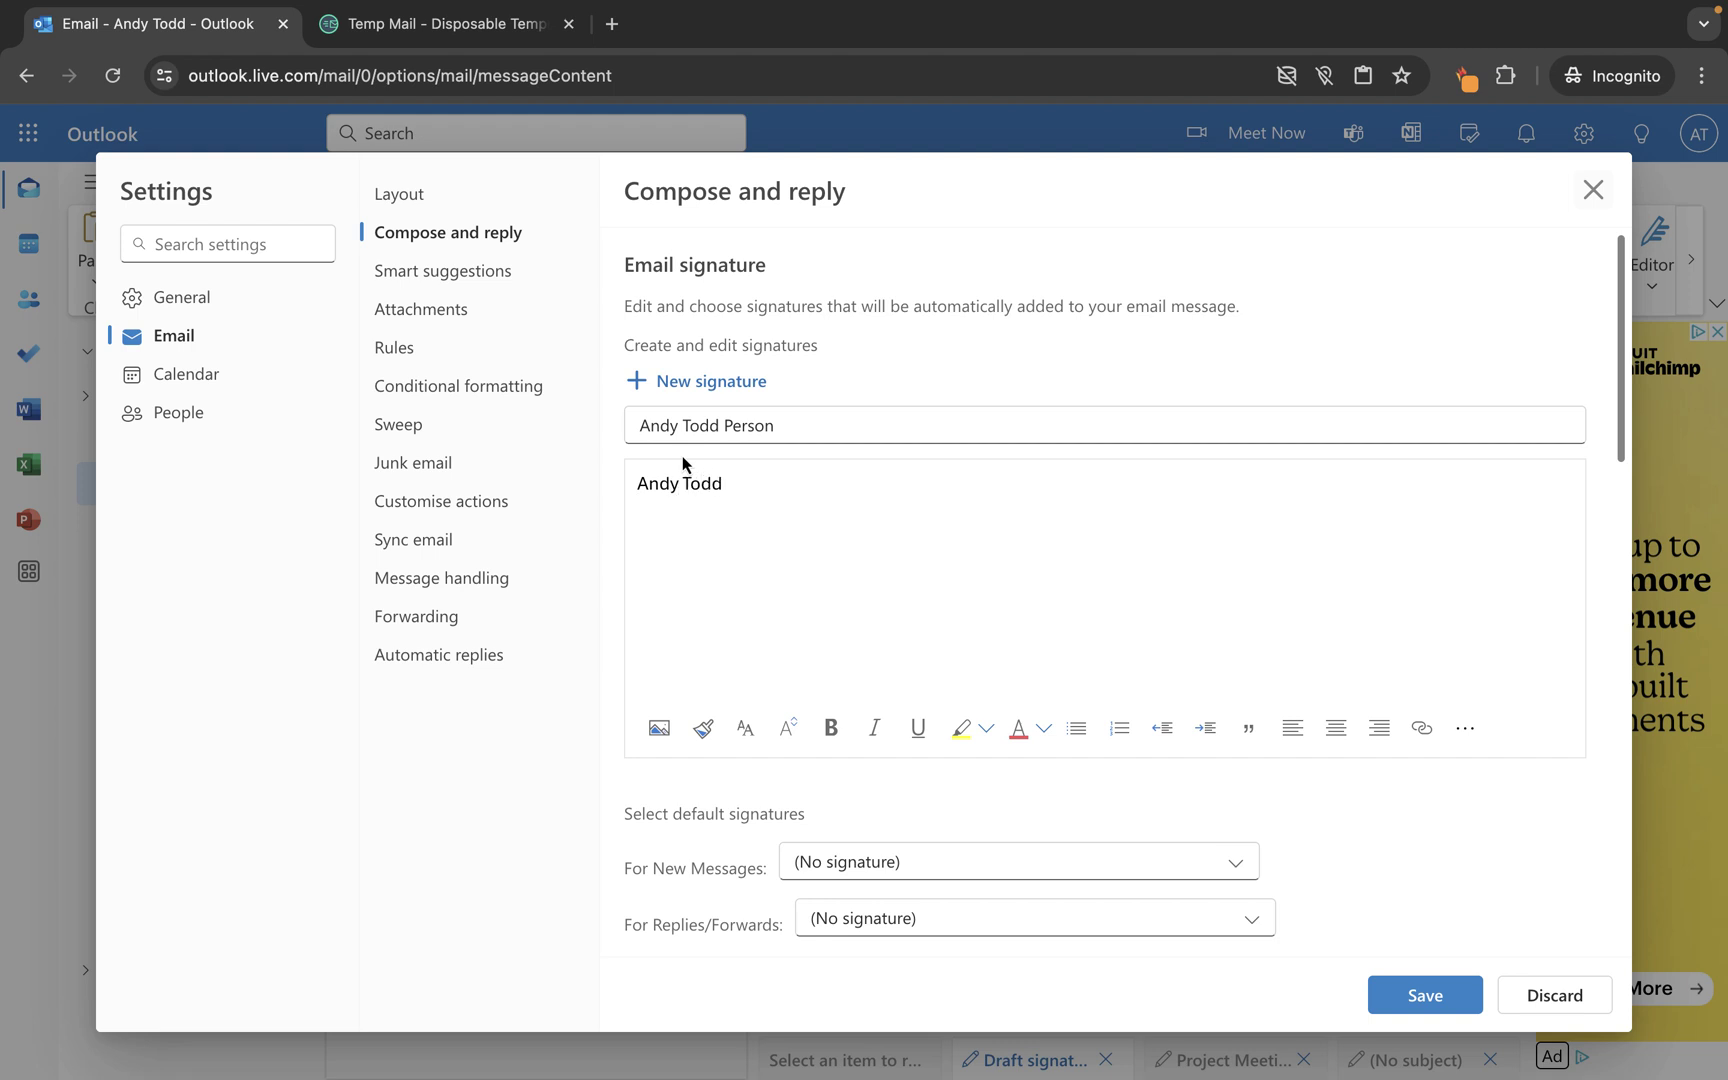
type("AB")
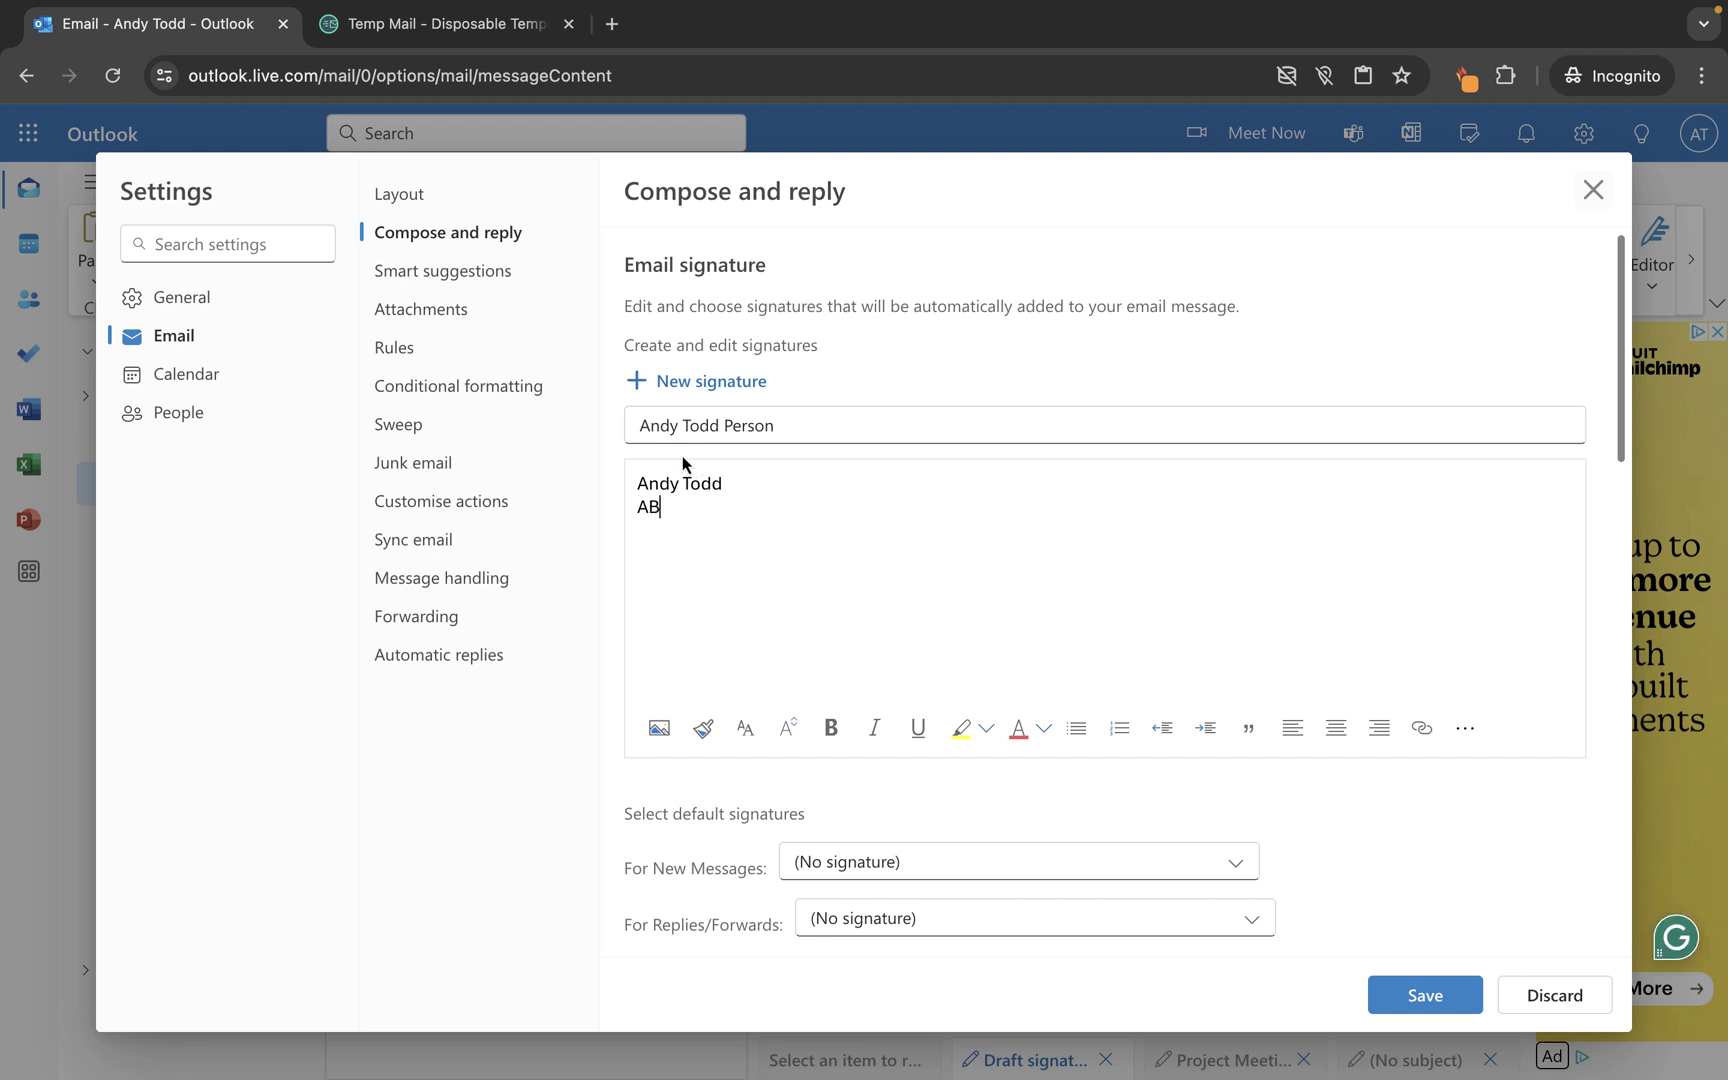
type("C Training")
triple_click(620, 504)
left_click(830, 727)
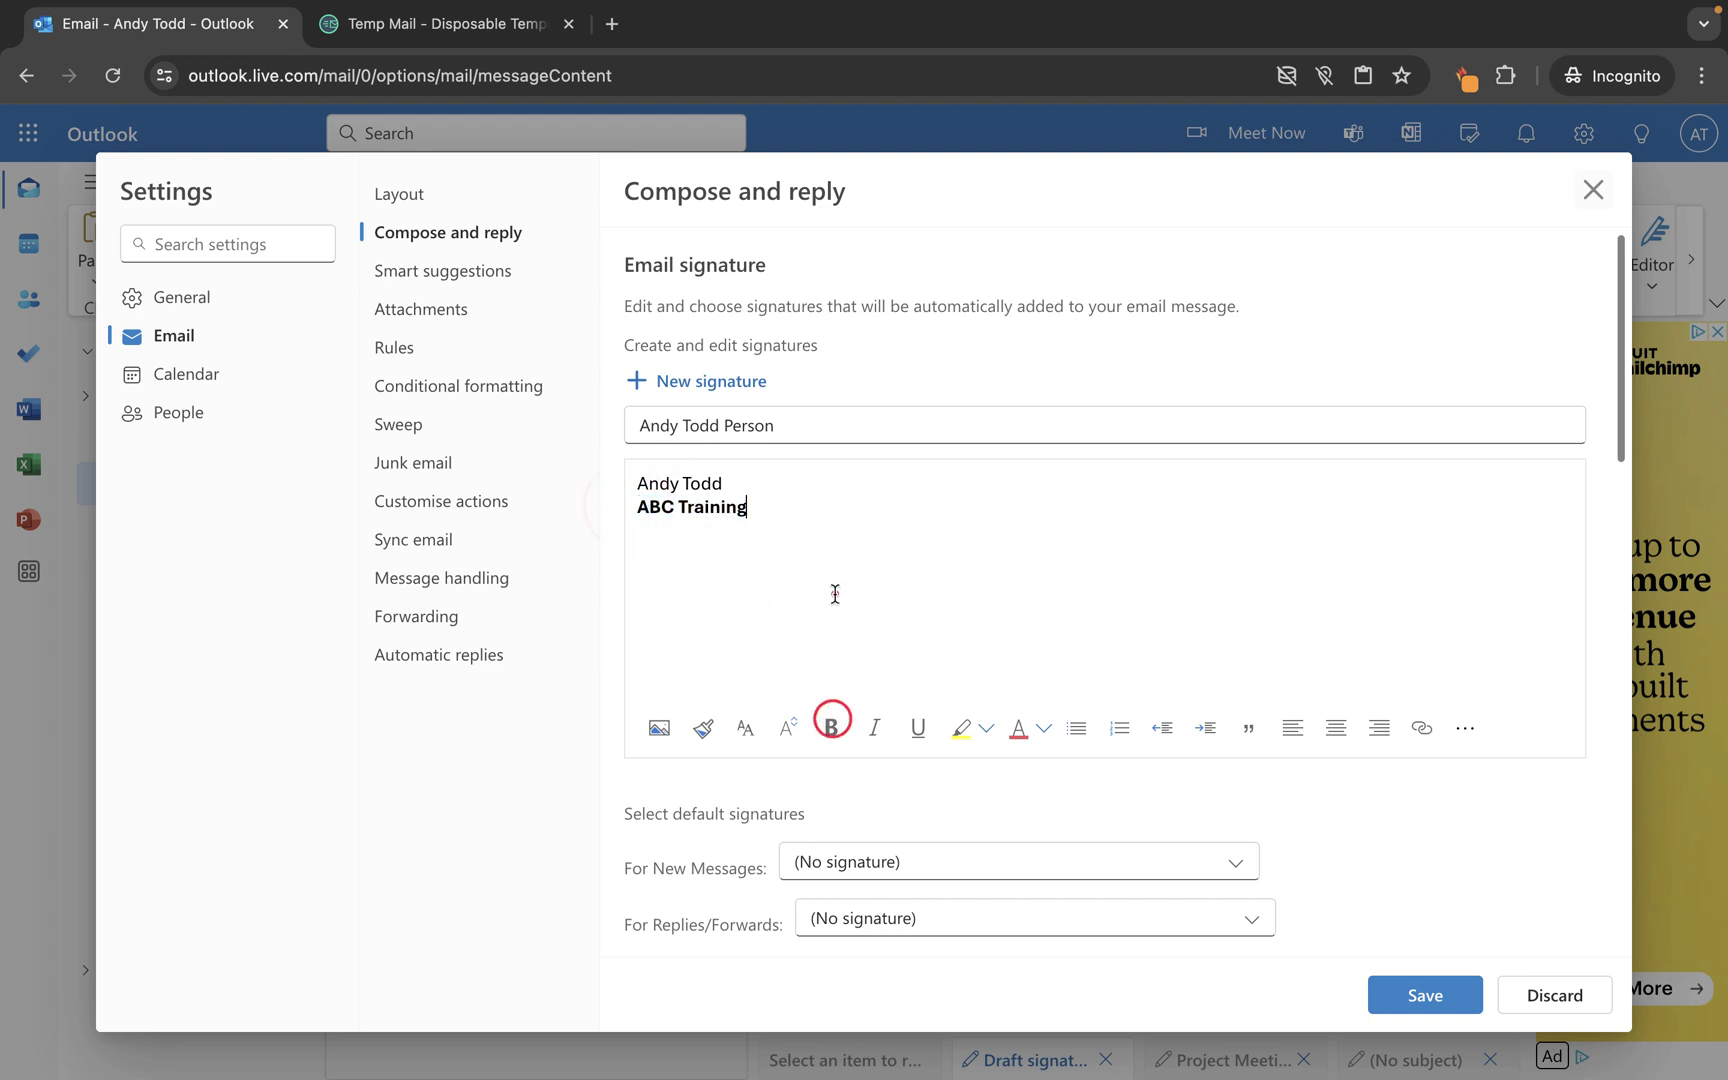
left_click(835, 594)
Step: Save the new signature and select it from the saved-signatures list
left_click(1390, 982)
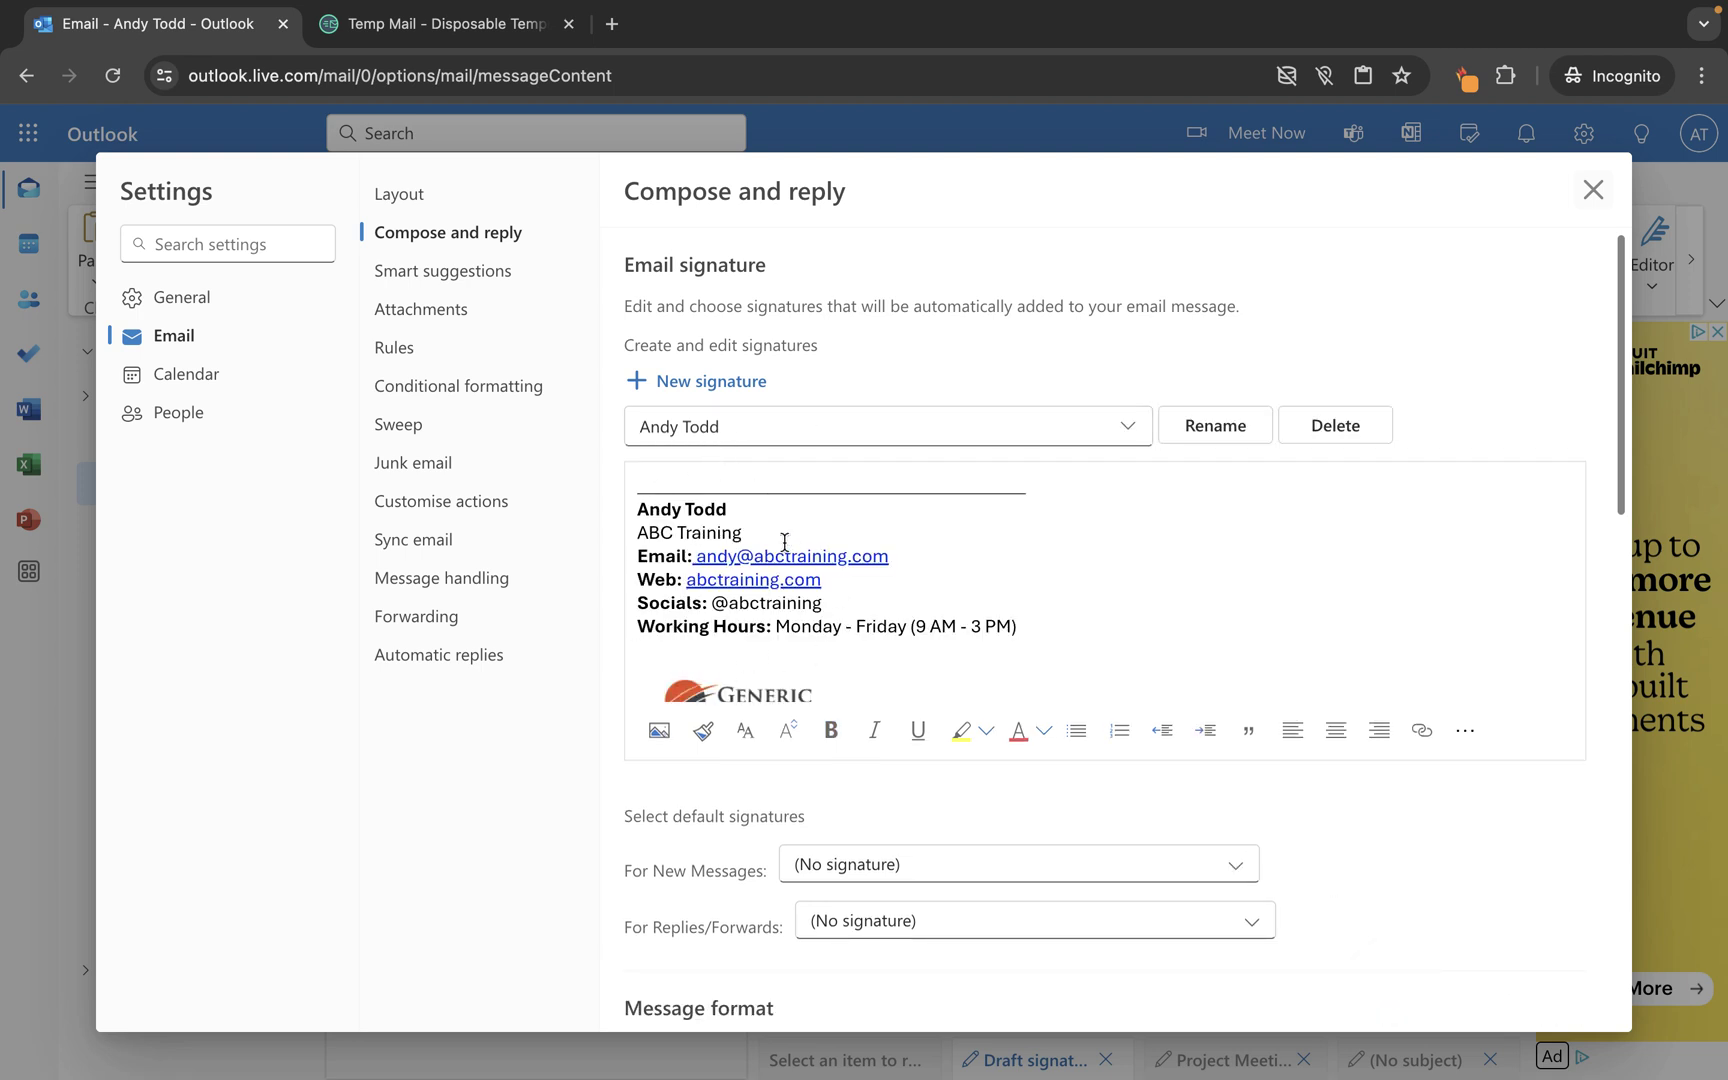
left_click(793, 430)
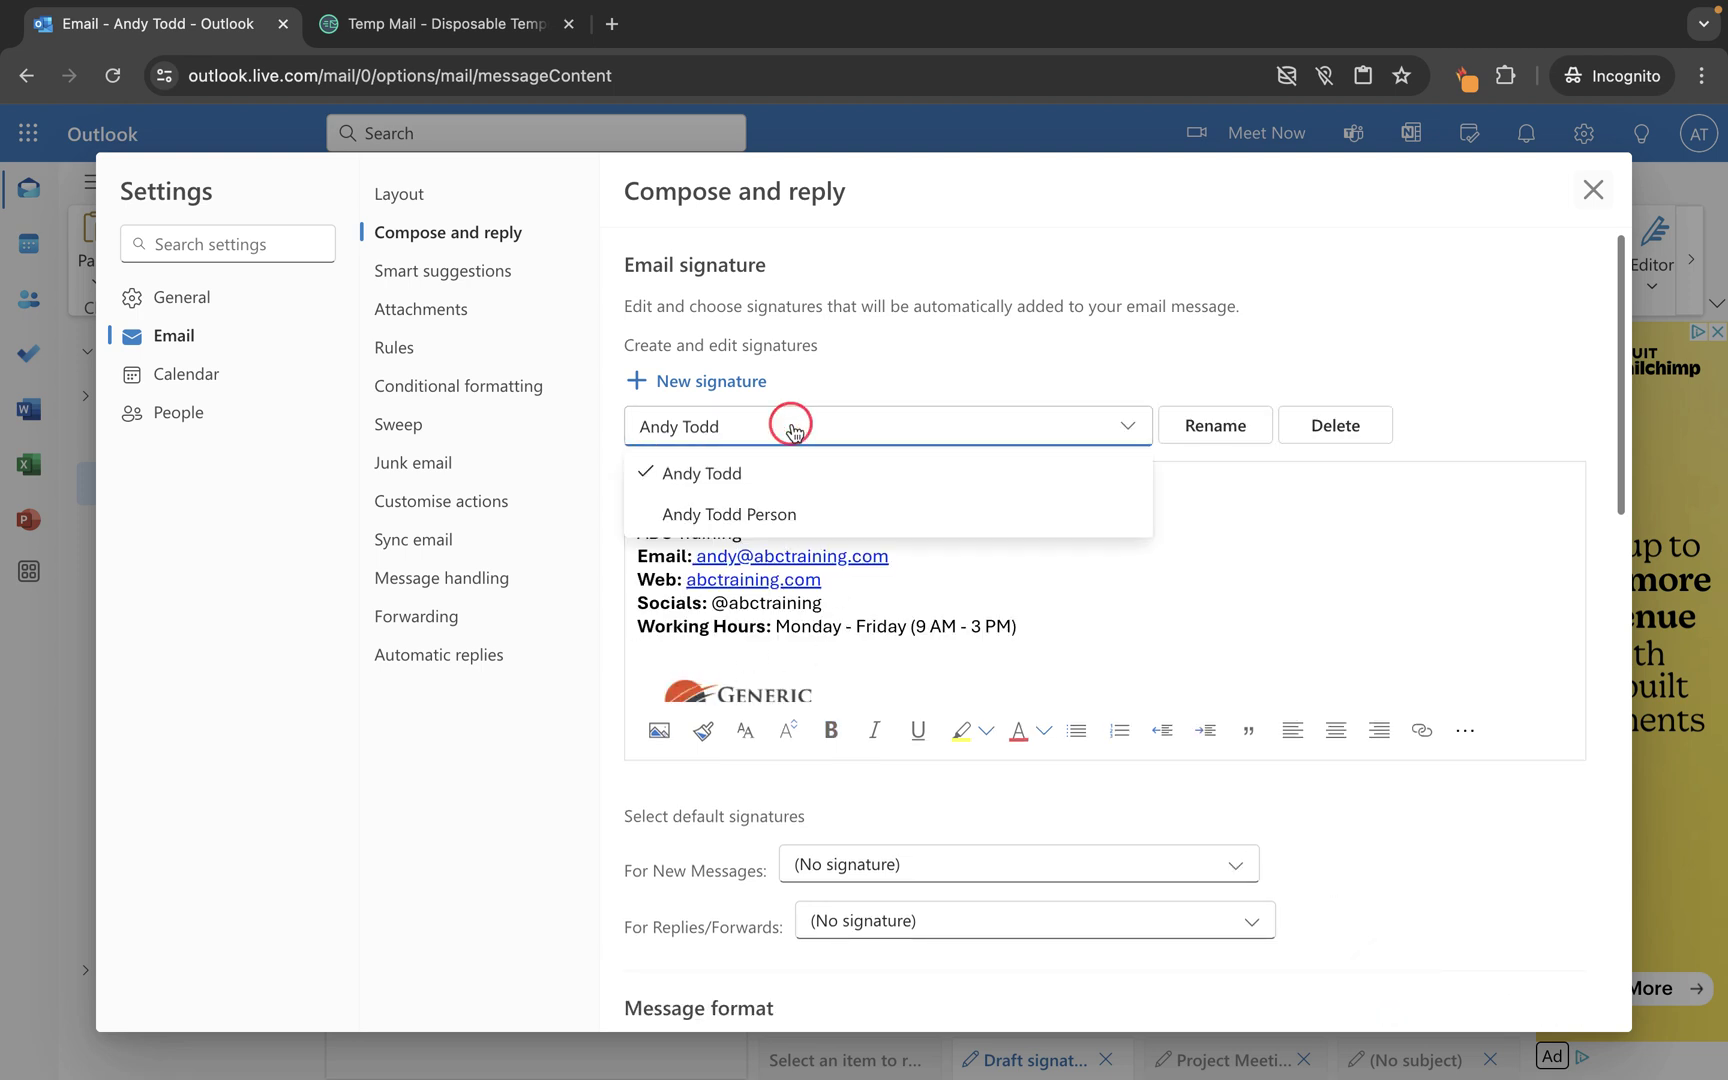
left_click(783, 510)
left_click(787, 427)
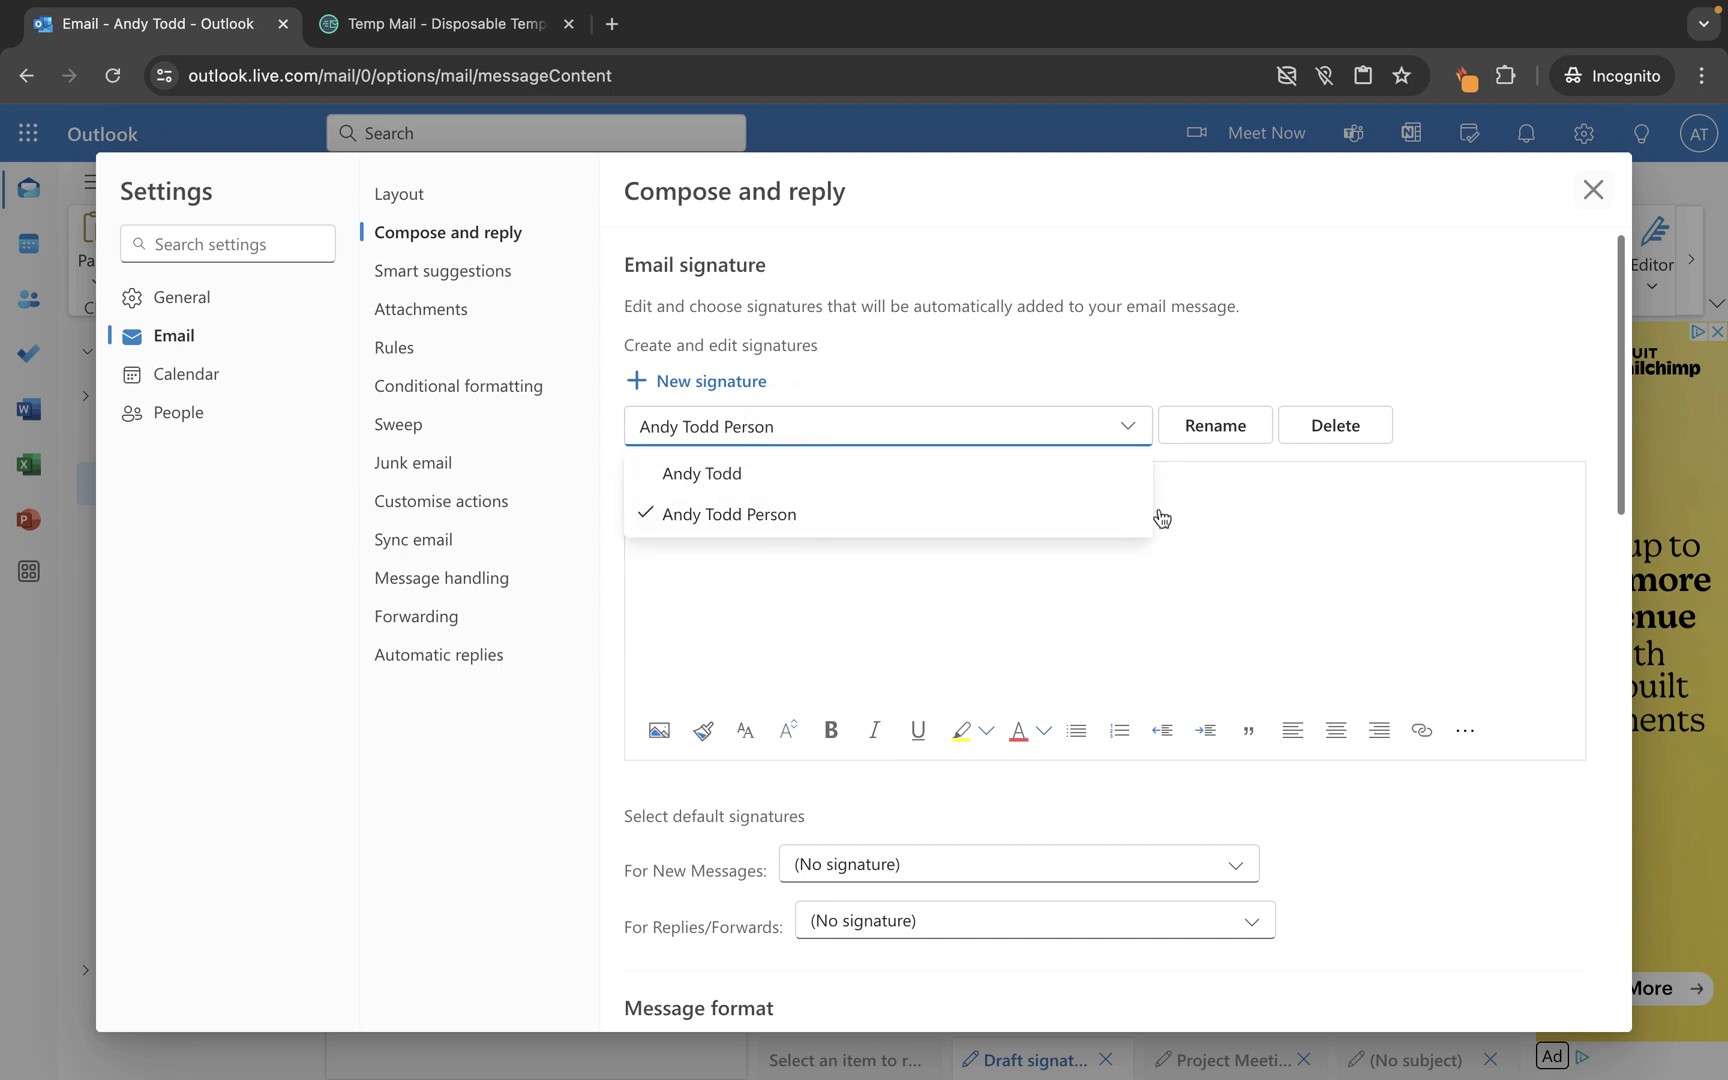
left_click(1190, 515)
Step: Rename the signature so its name ends in 'Personal' and save it
left_click(1218, 430)
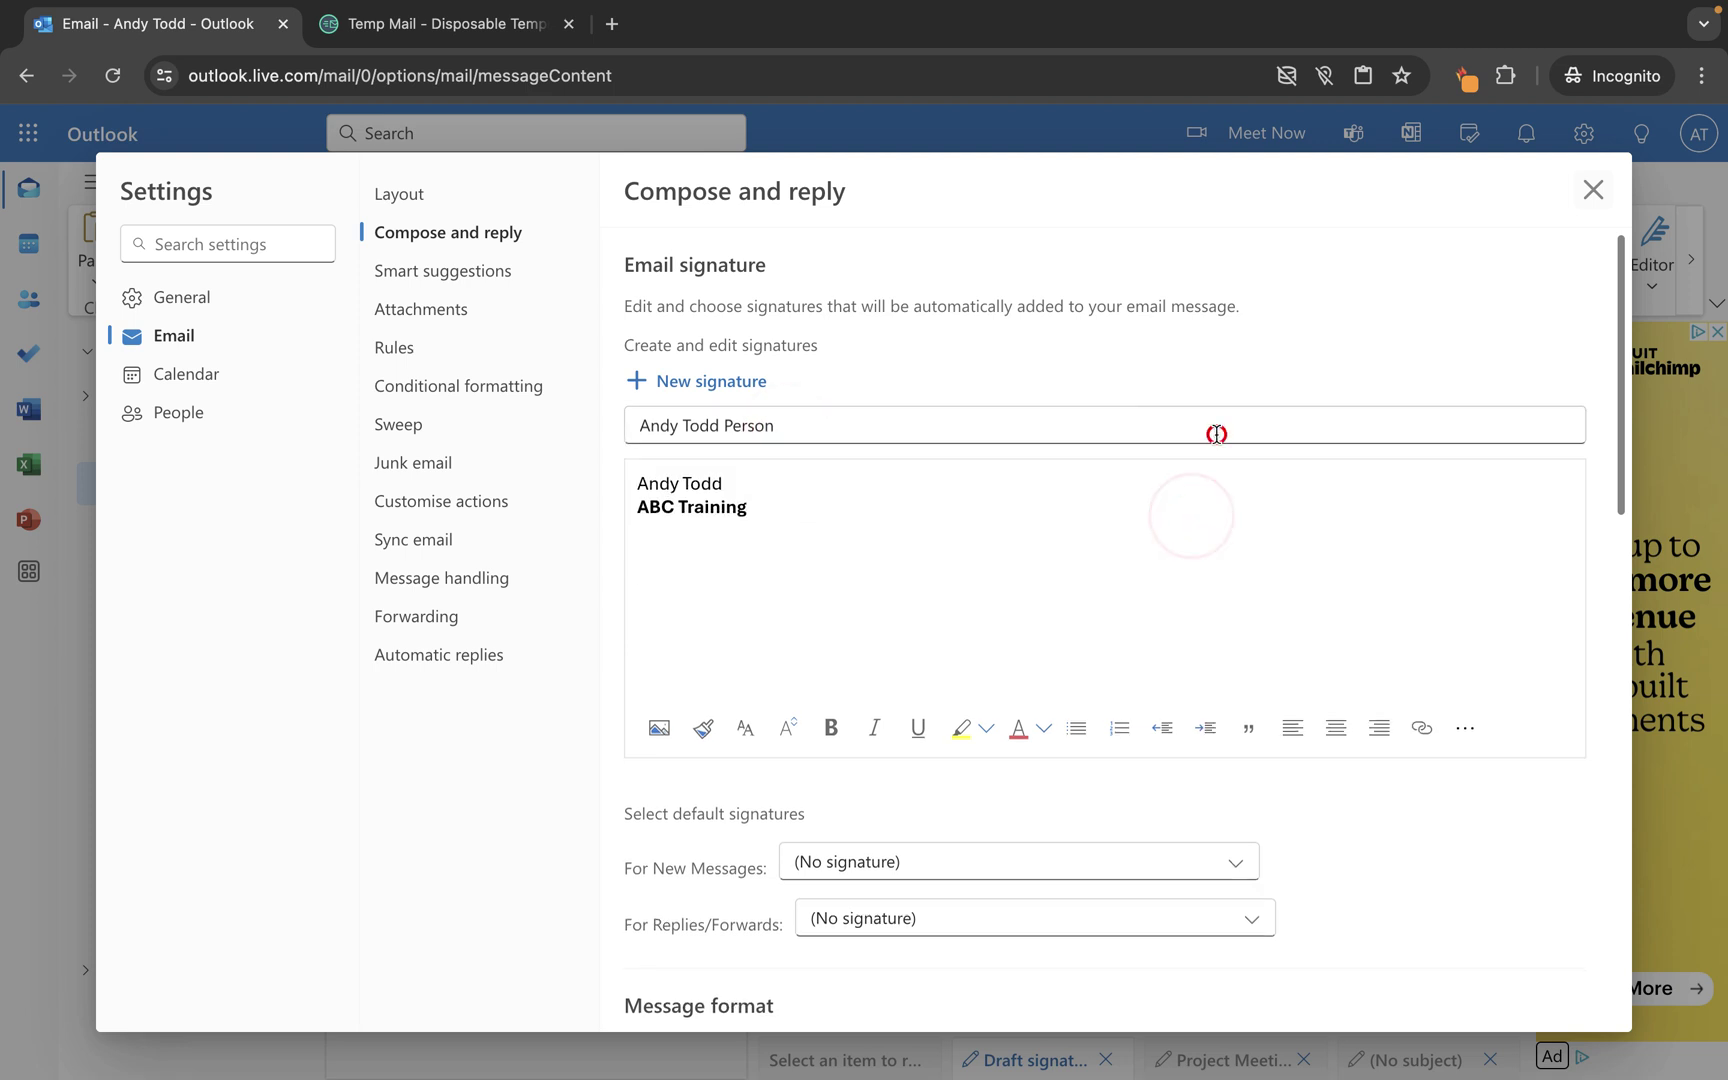
left_click(889, 431)
type("al")
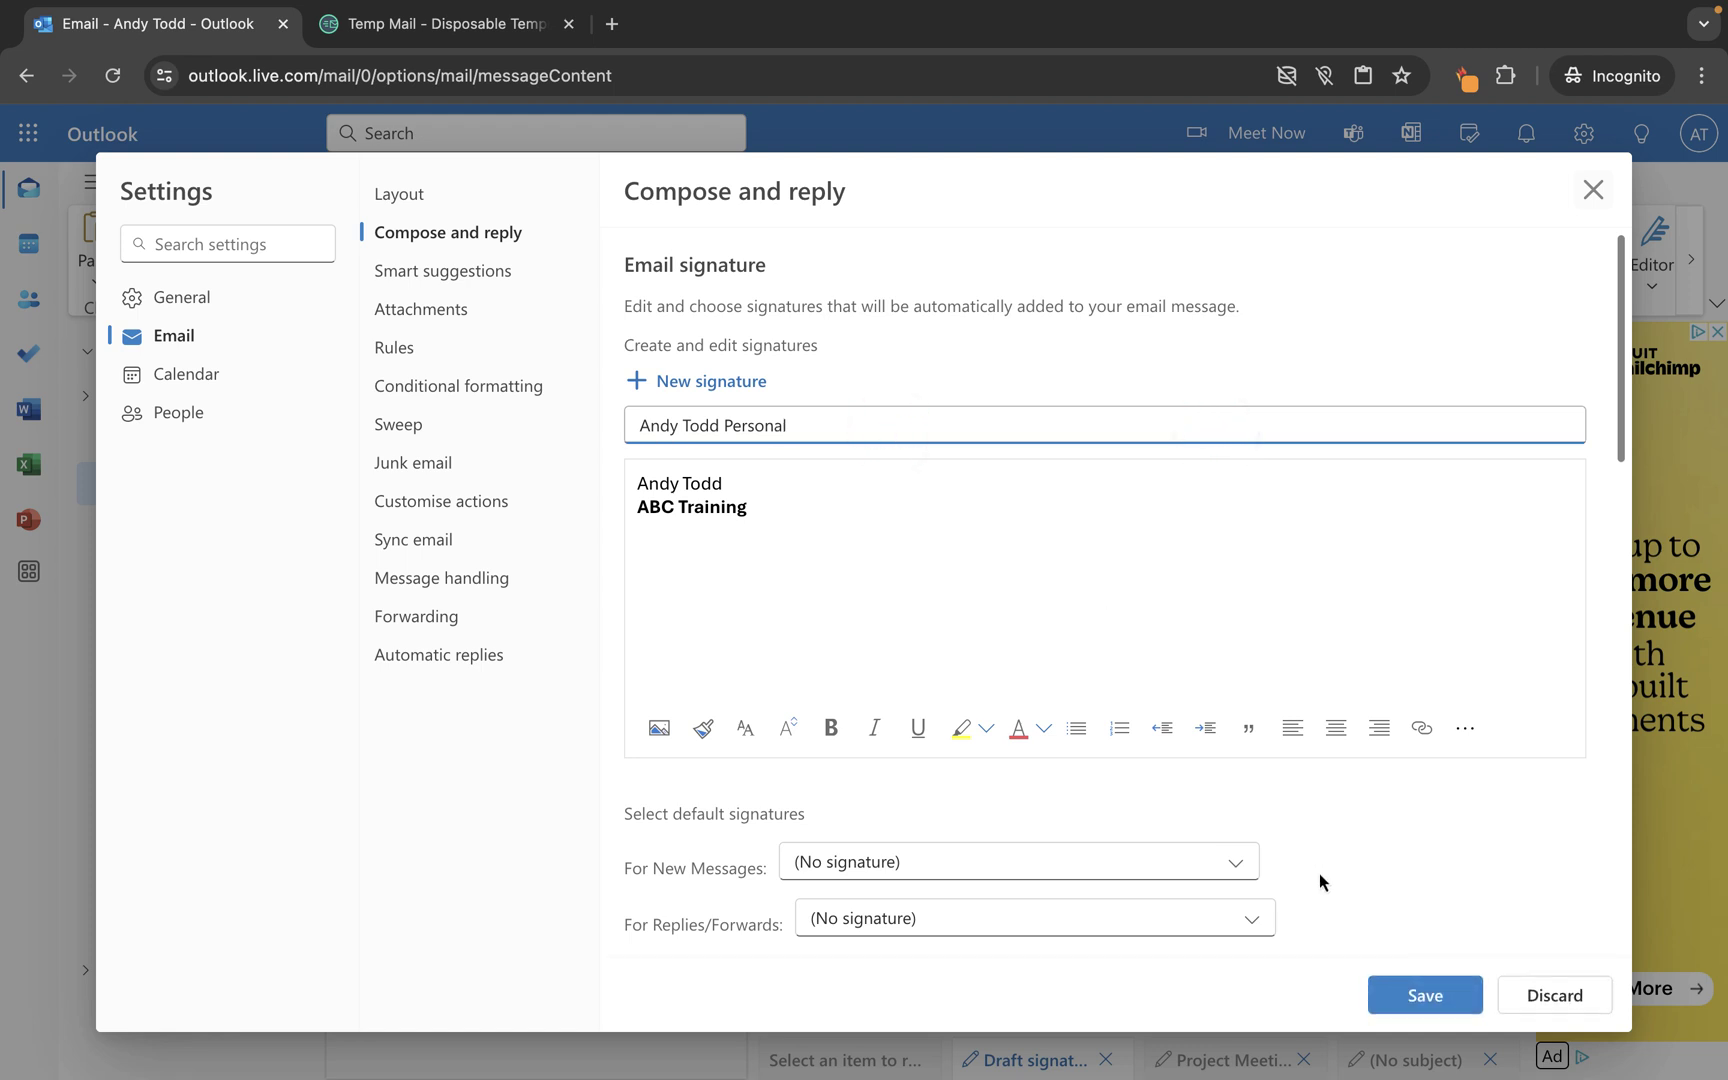
left_click(1378, 985)
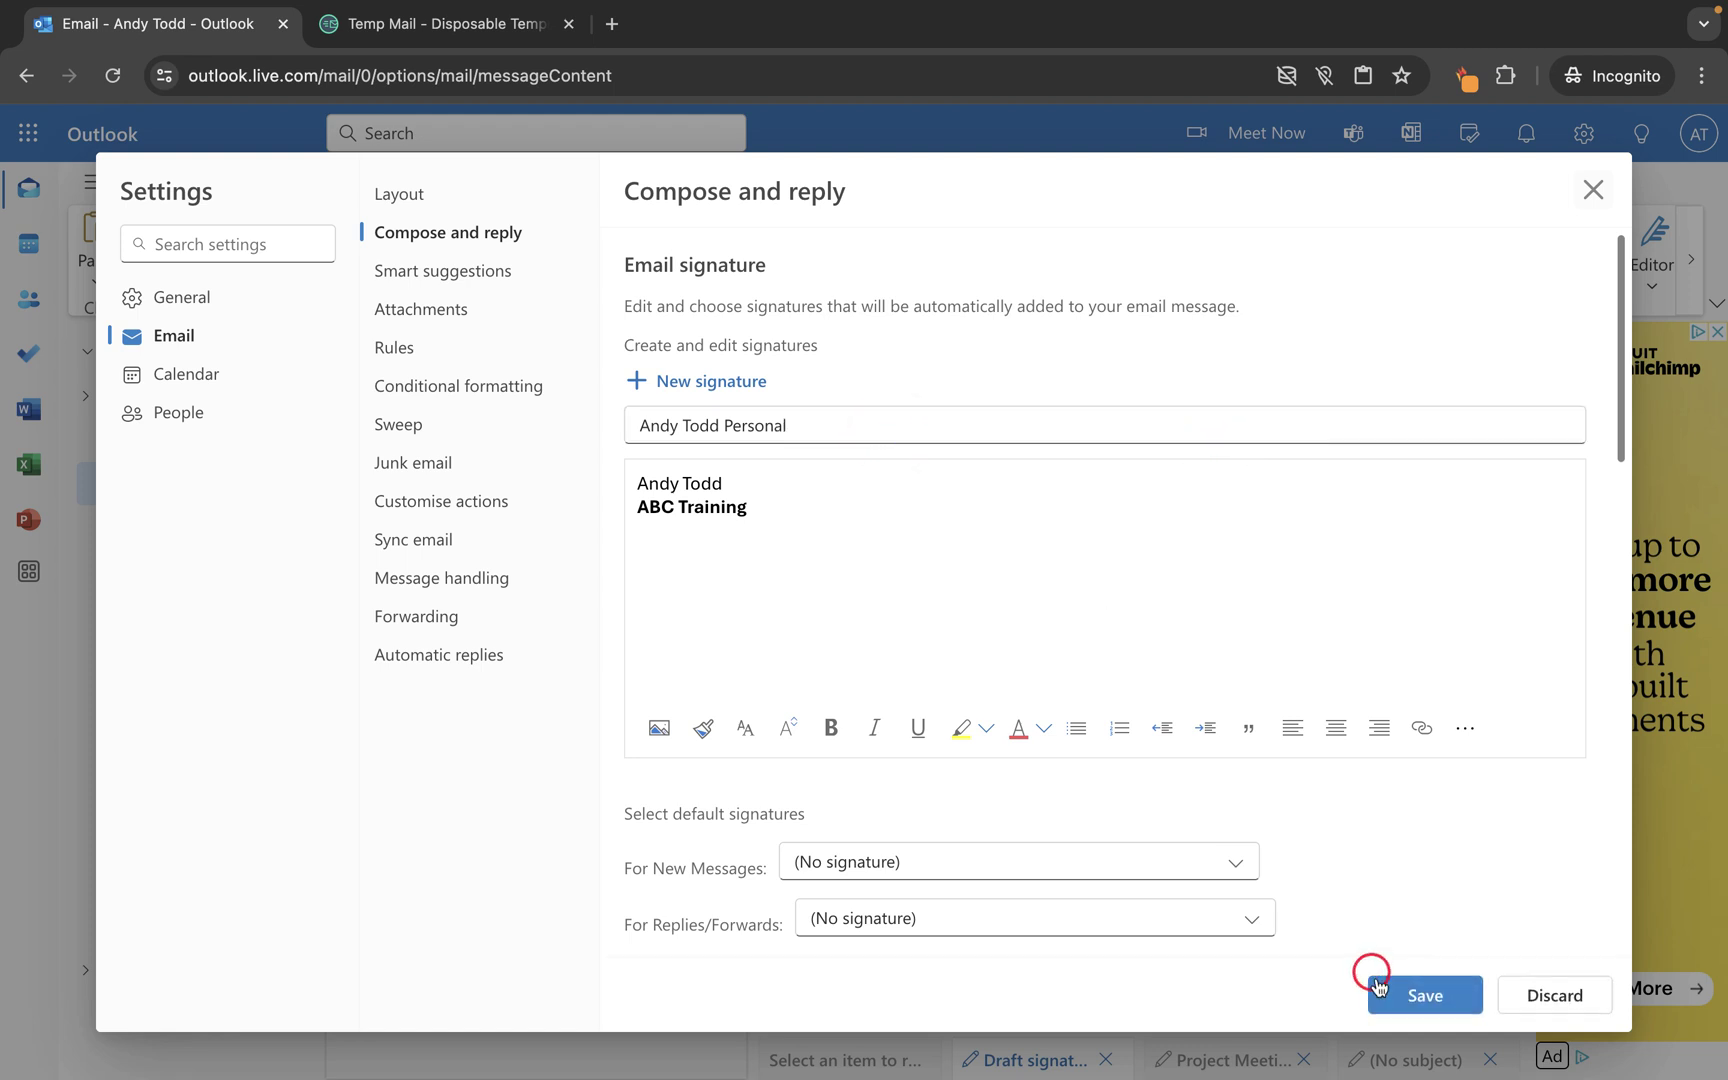
left_click(777, 420)
Step: Make the main signature the new-message default, leave replies/forwards without one, and save
left_click(745, 474)
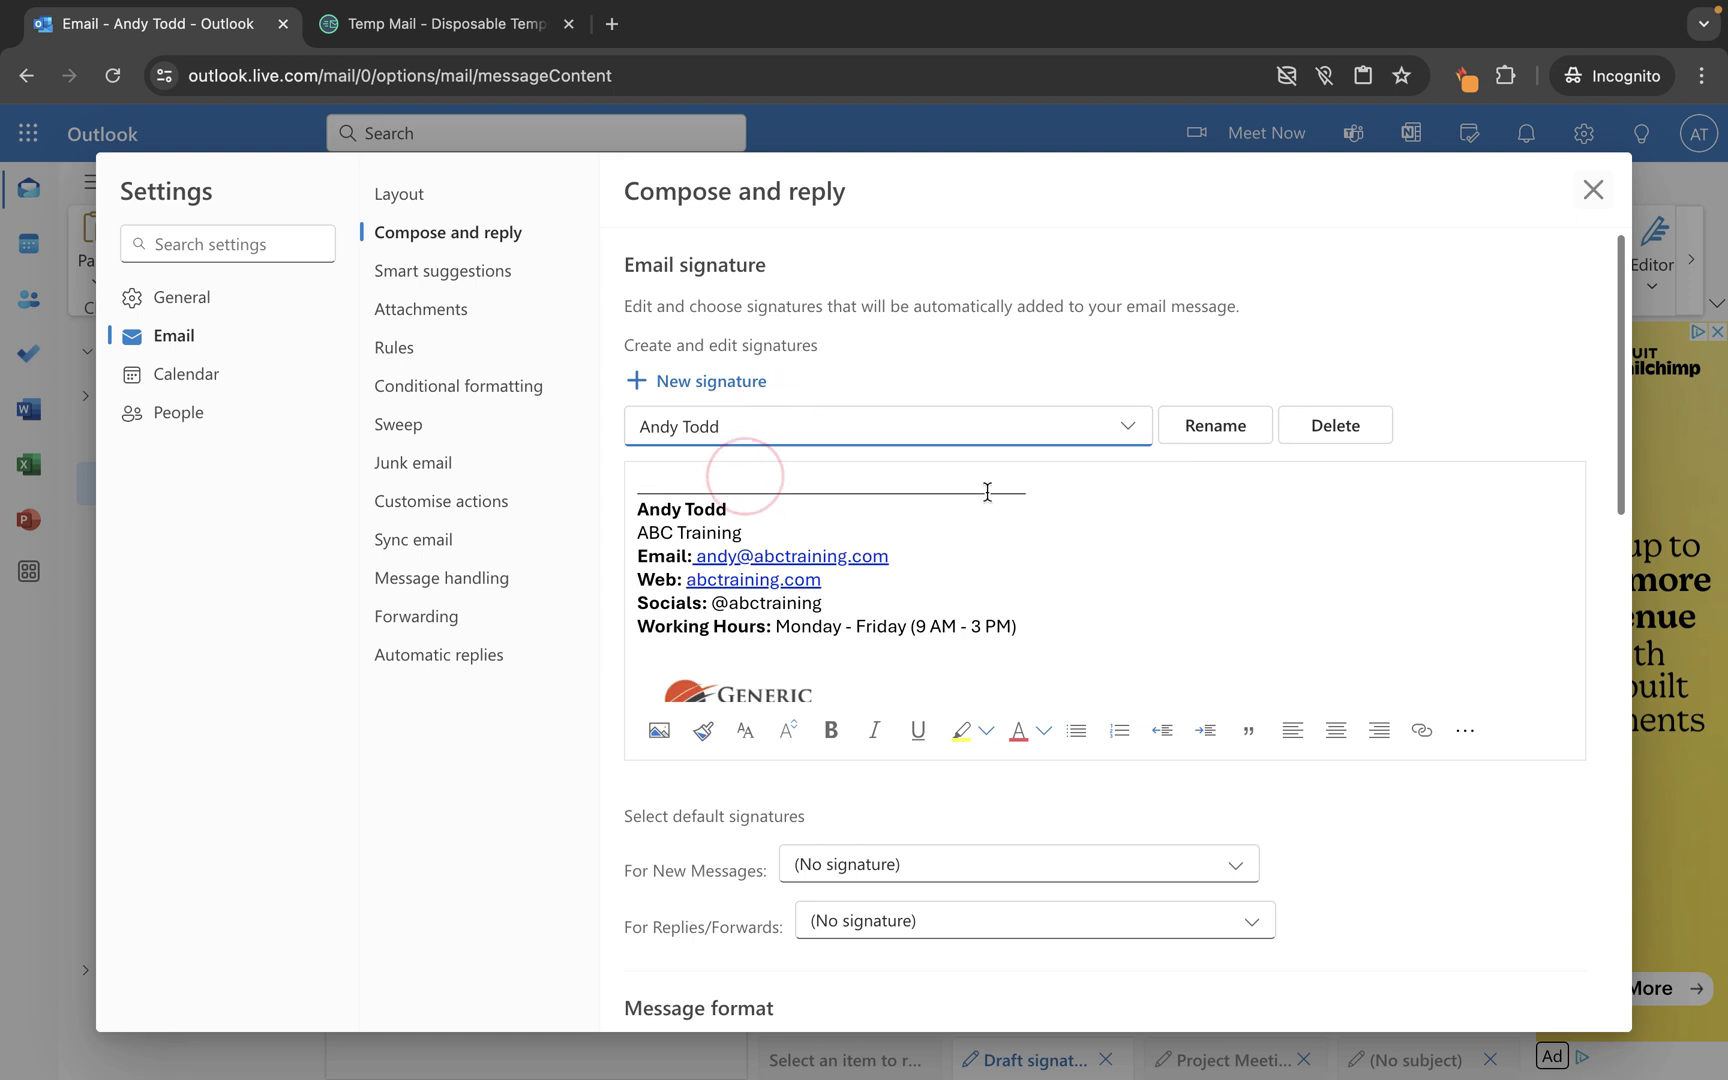
scroll(833, 801, "down", 2)
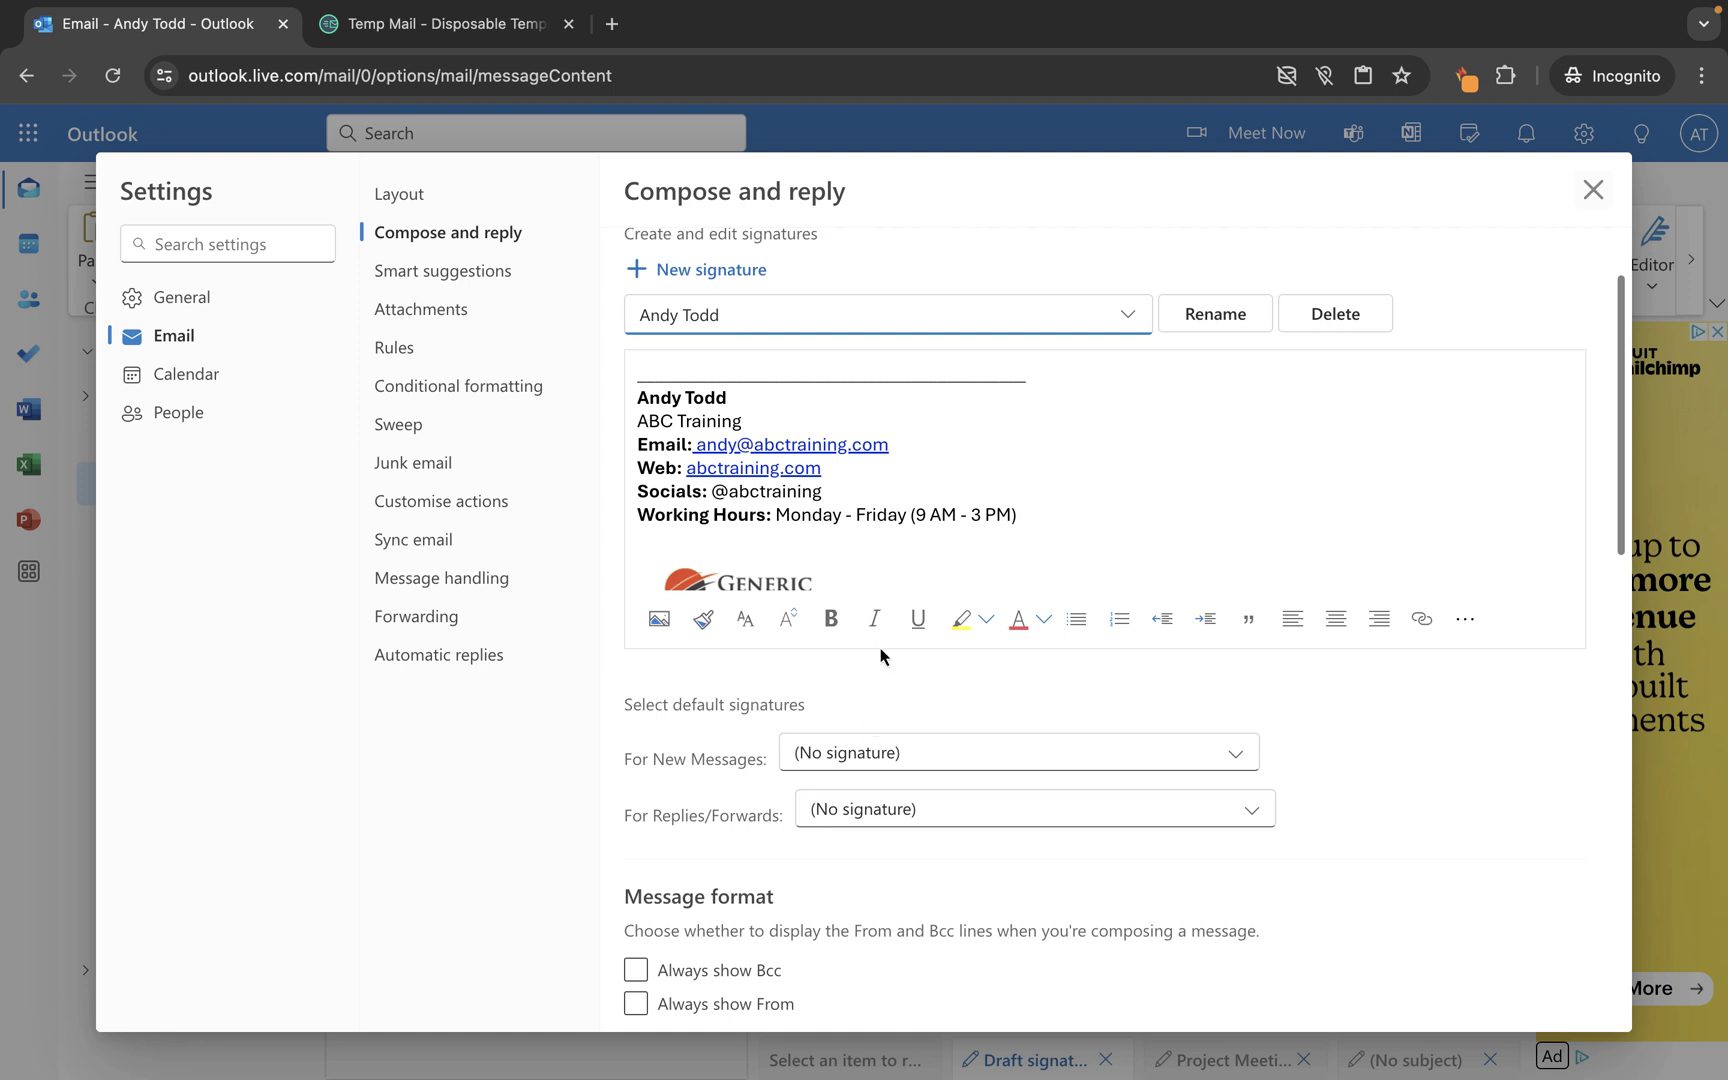
left_click(823, 752)
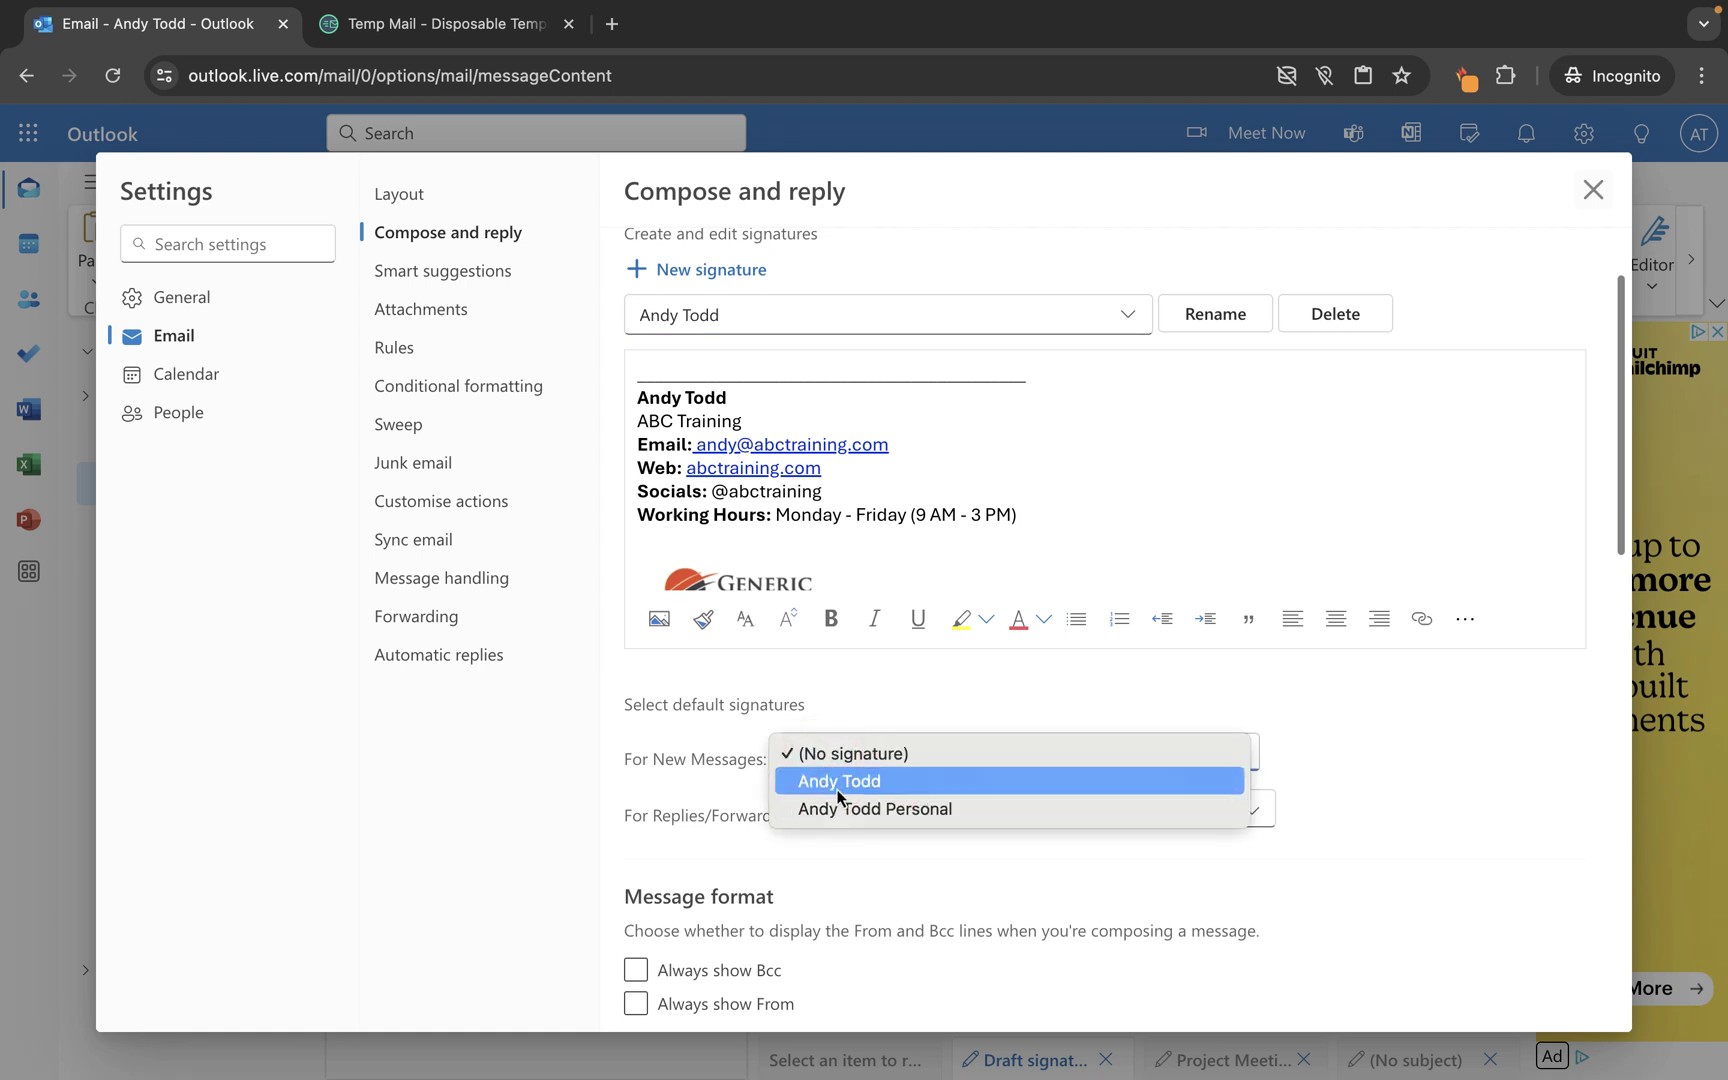
left_click(837, 790)
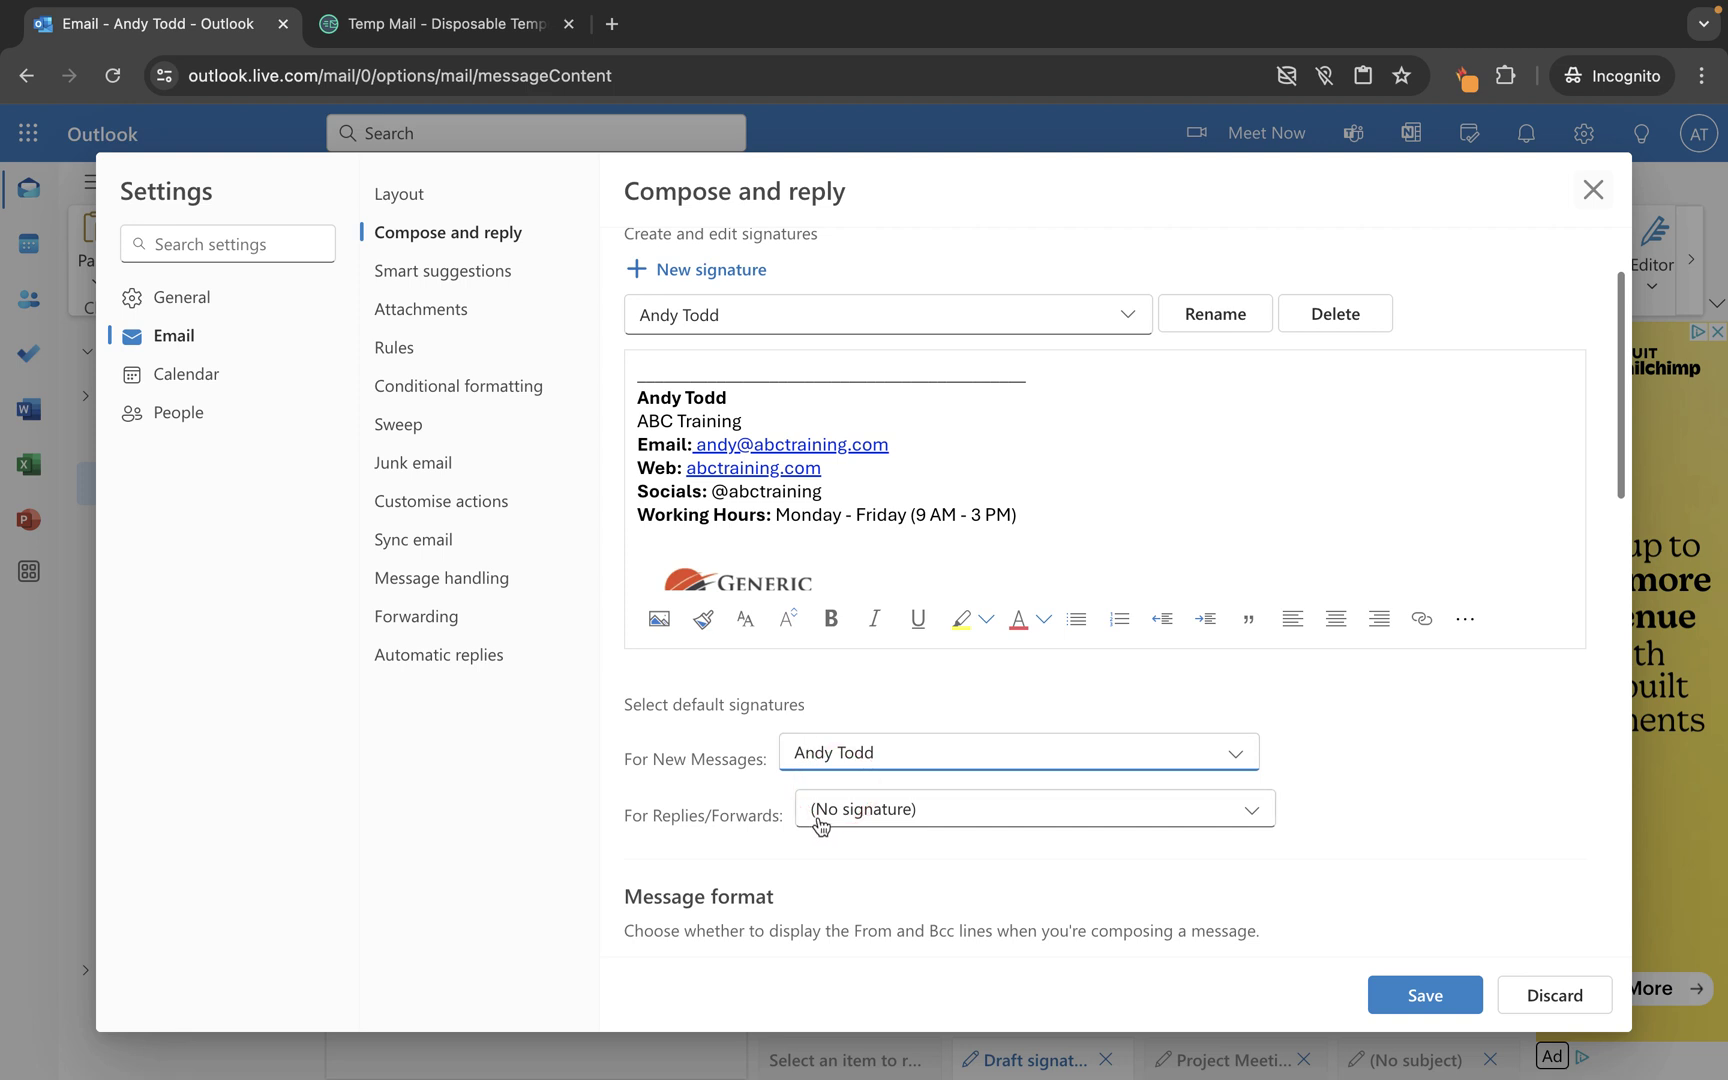
left_click(848, 812)
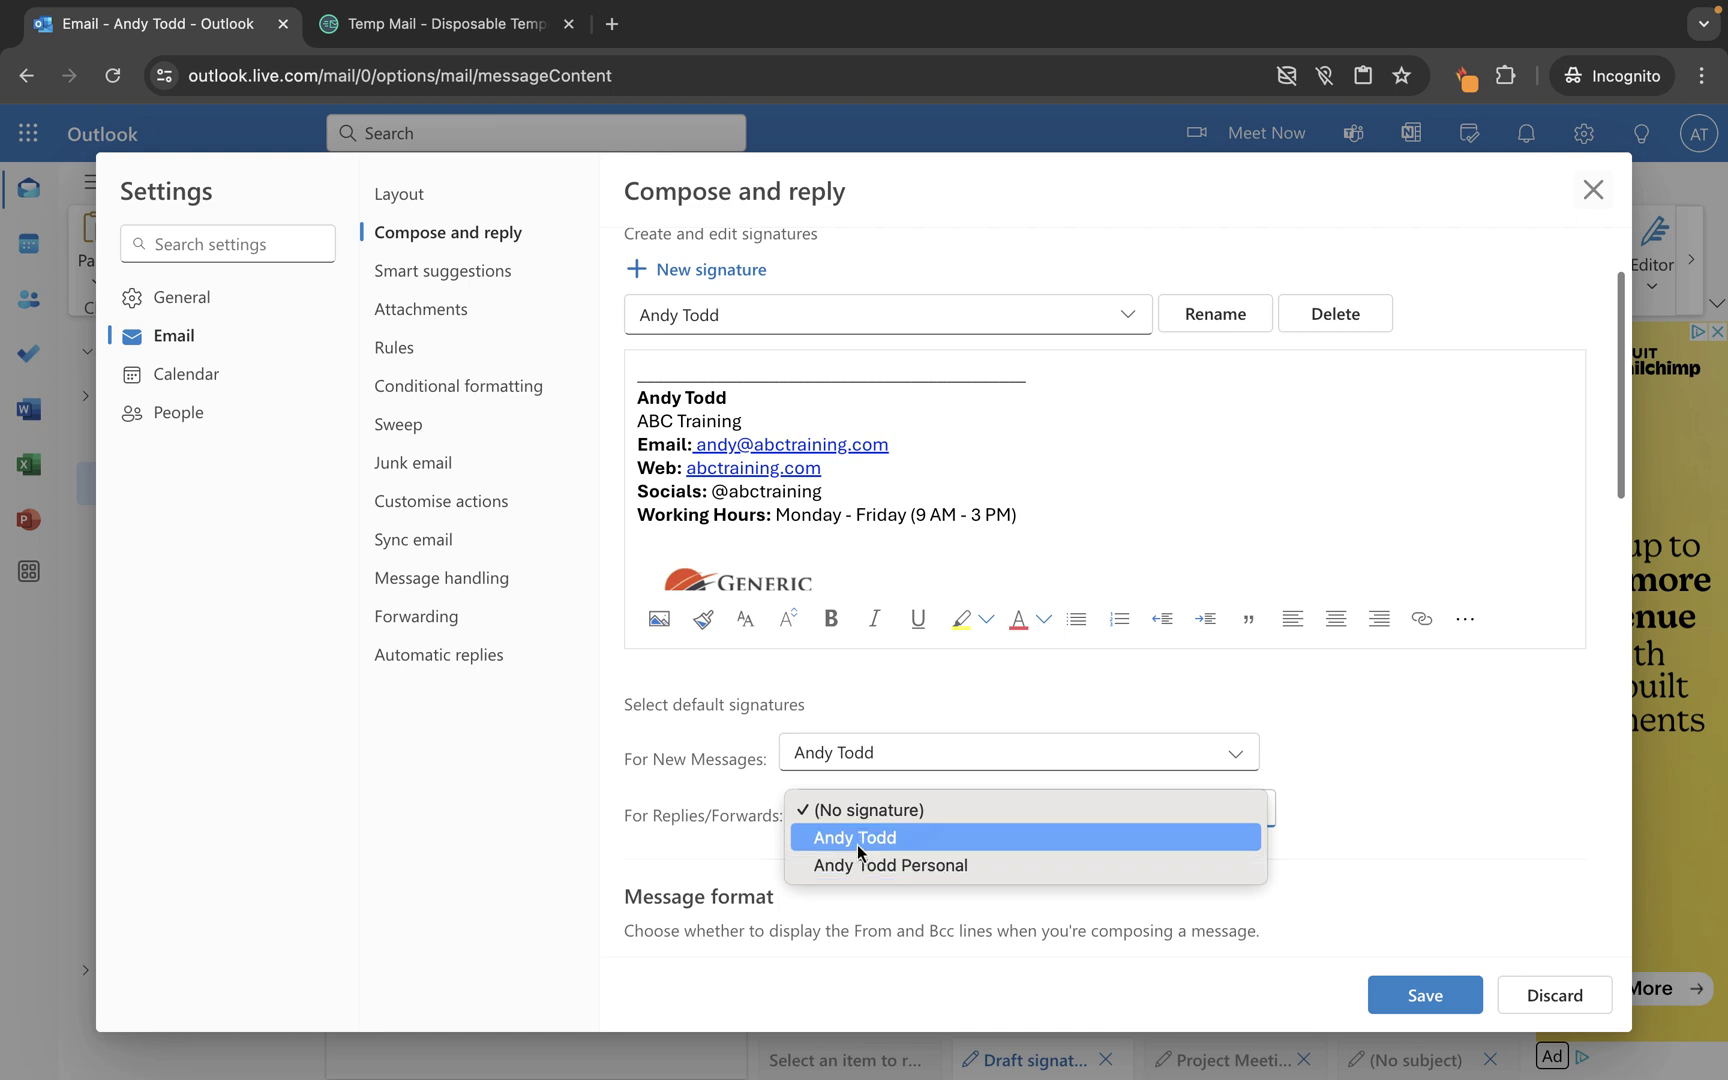
left_click(1394, 790)
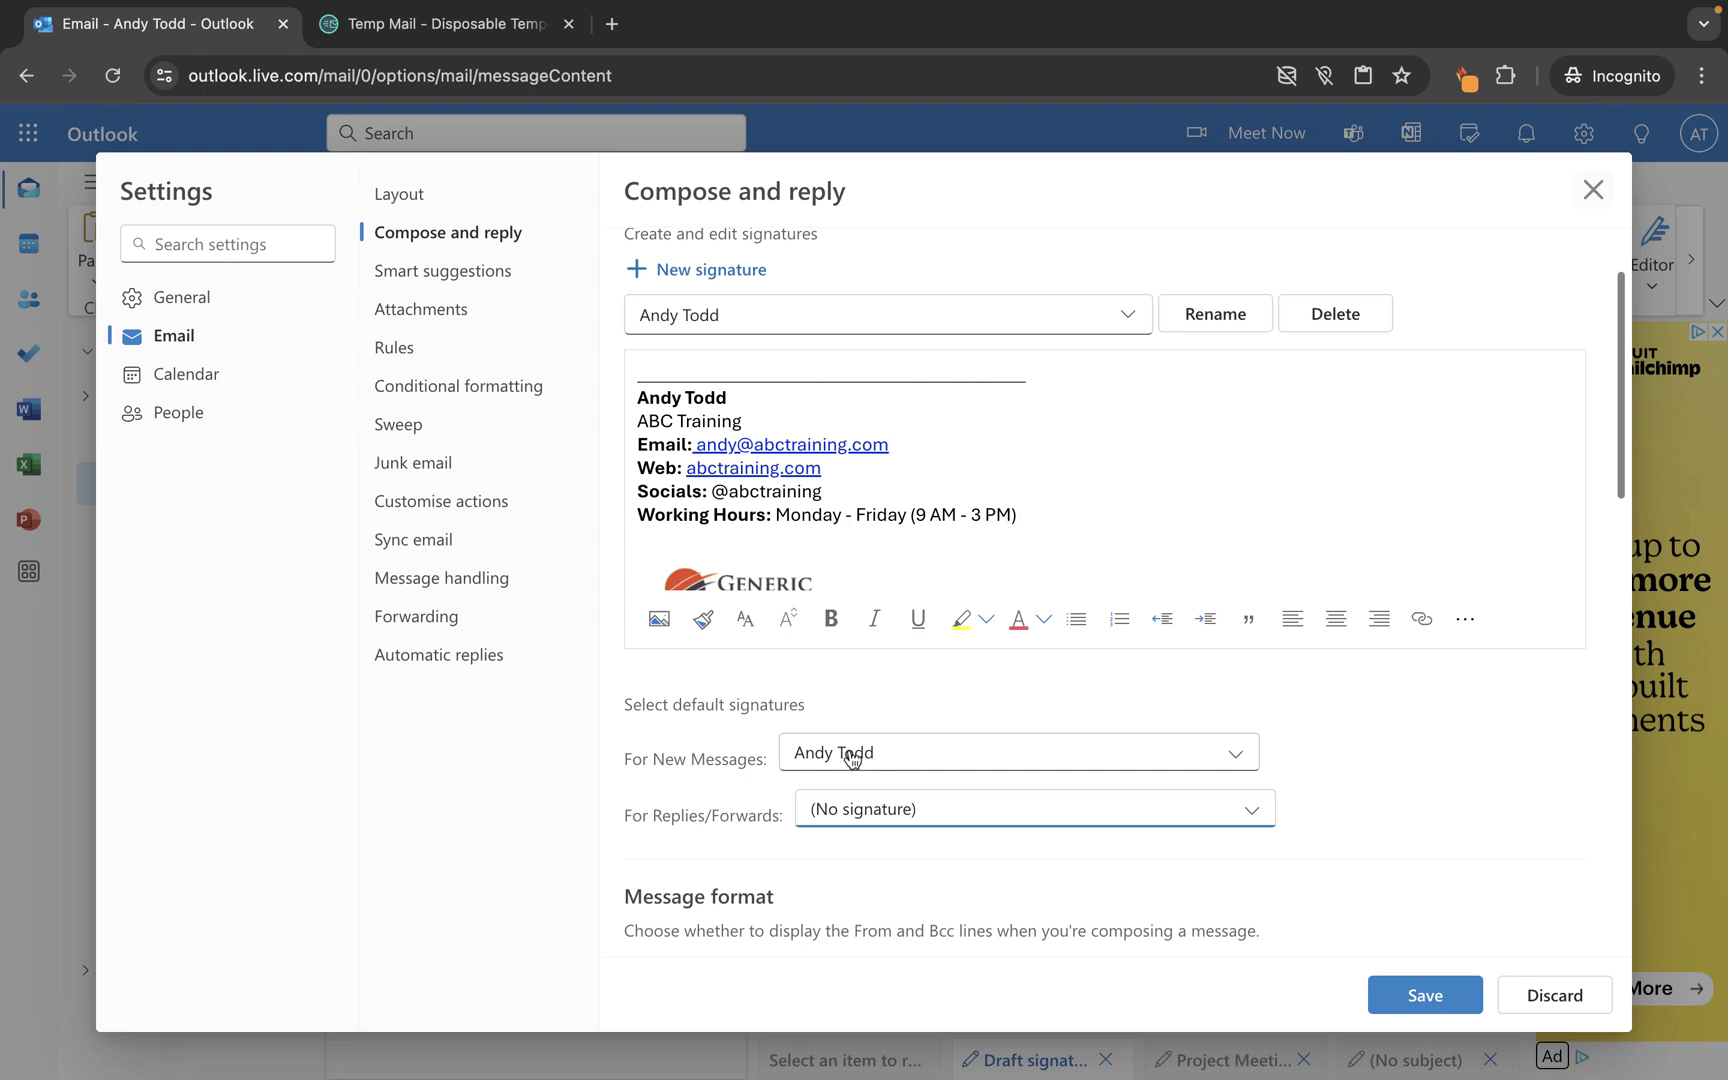
left_click(1409, 993)
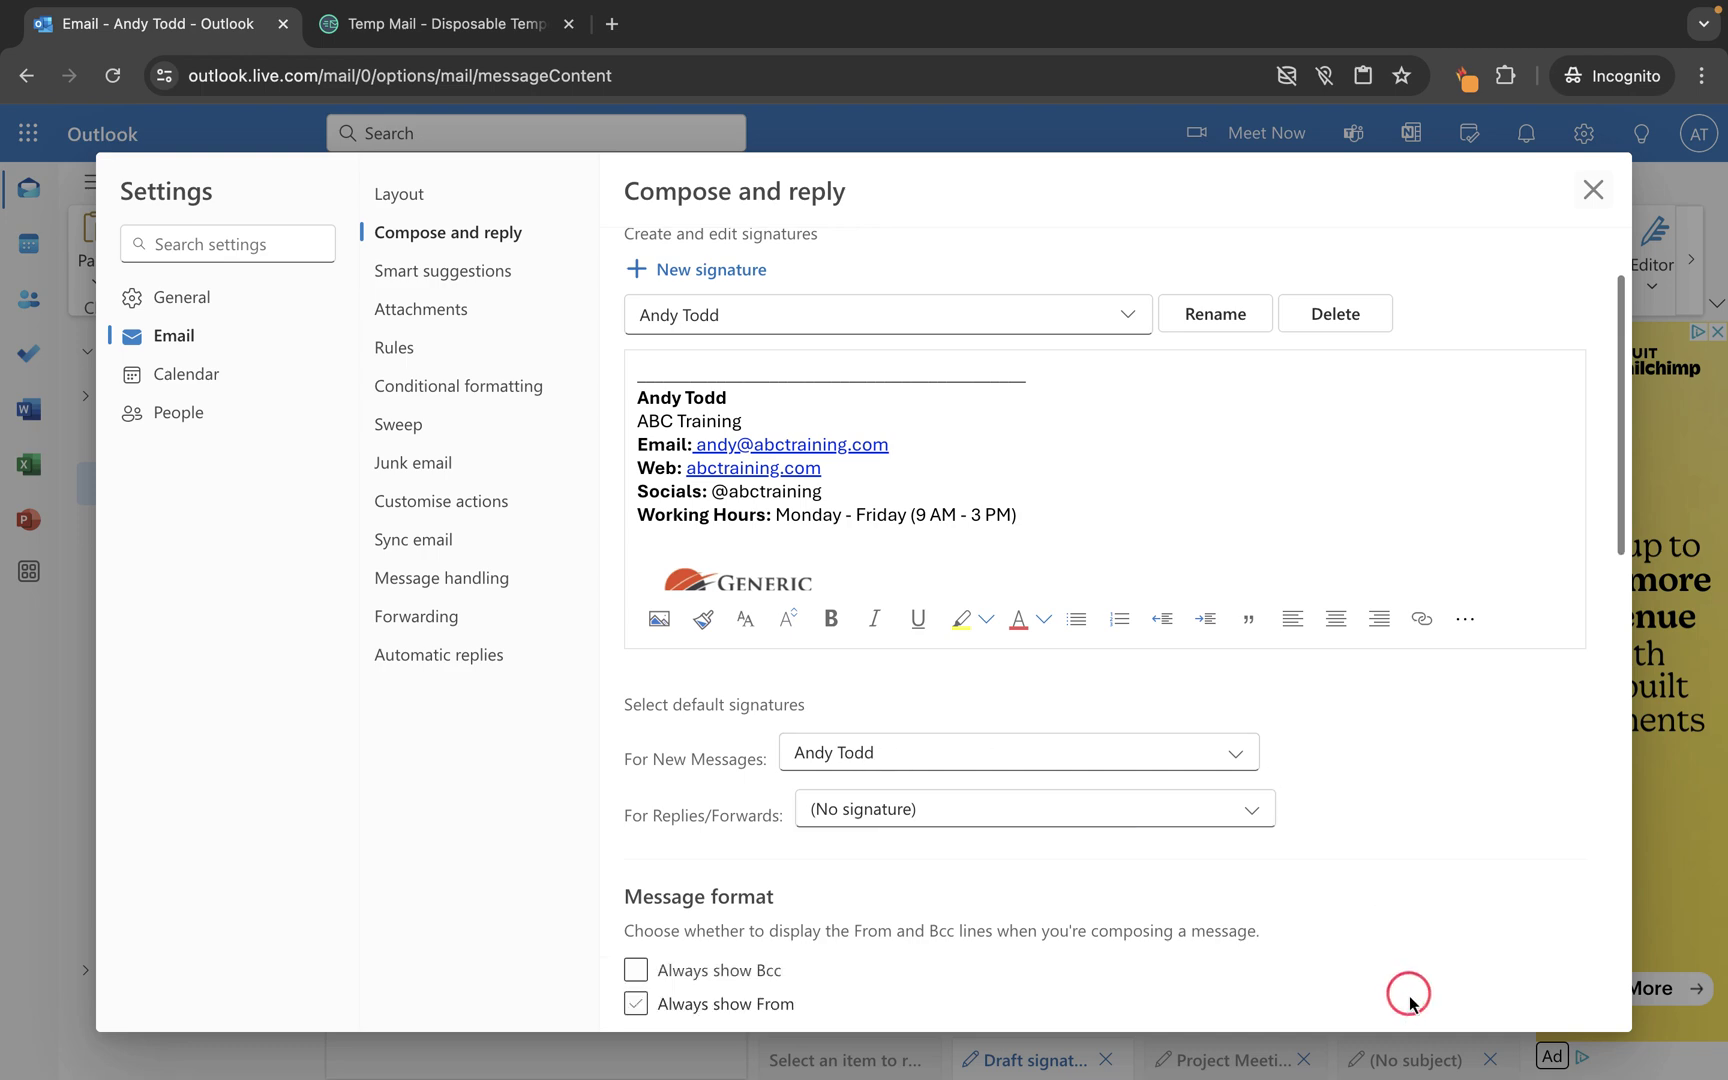
Step: Close Settings, discard the Draft signature message, confirm new messages get the default signature, then return to Inbox
left_click(1582, 192)
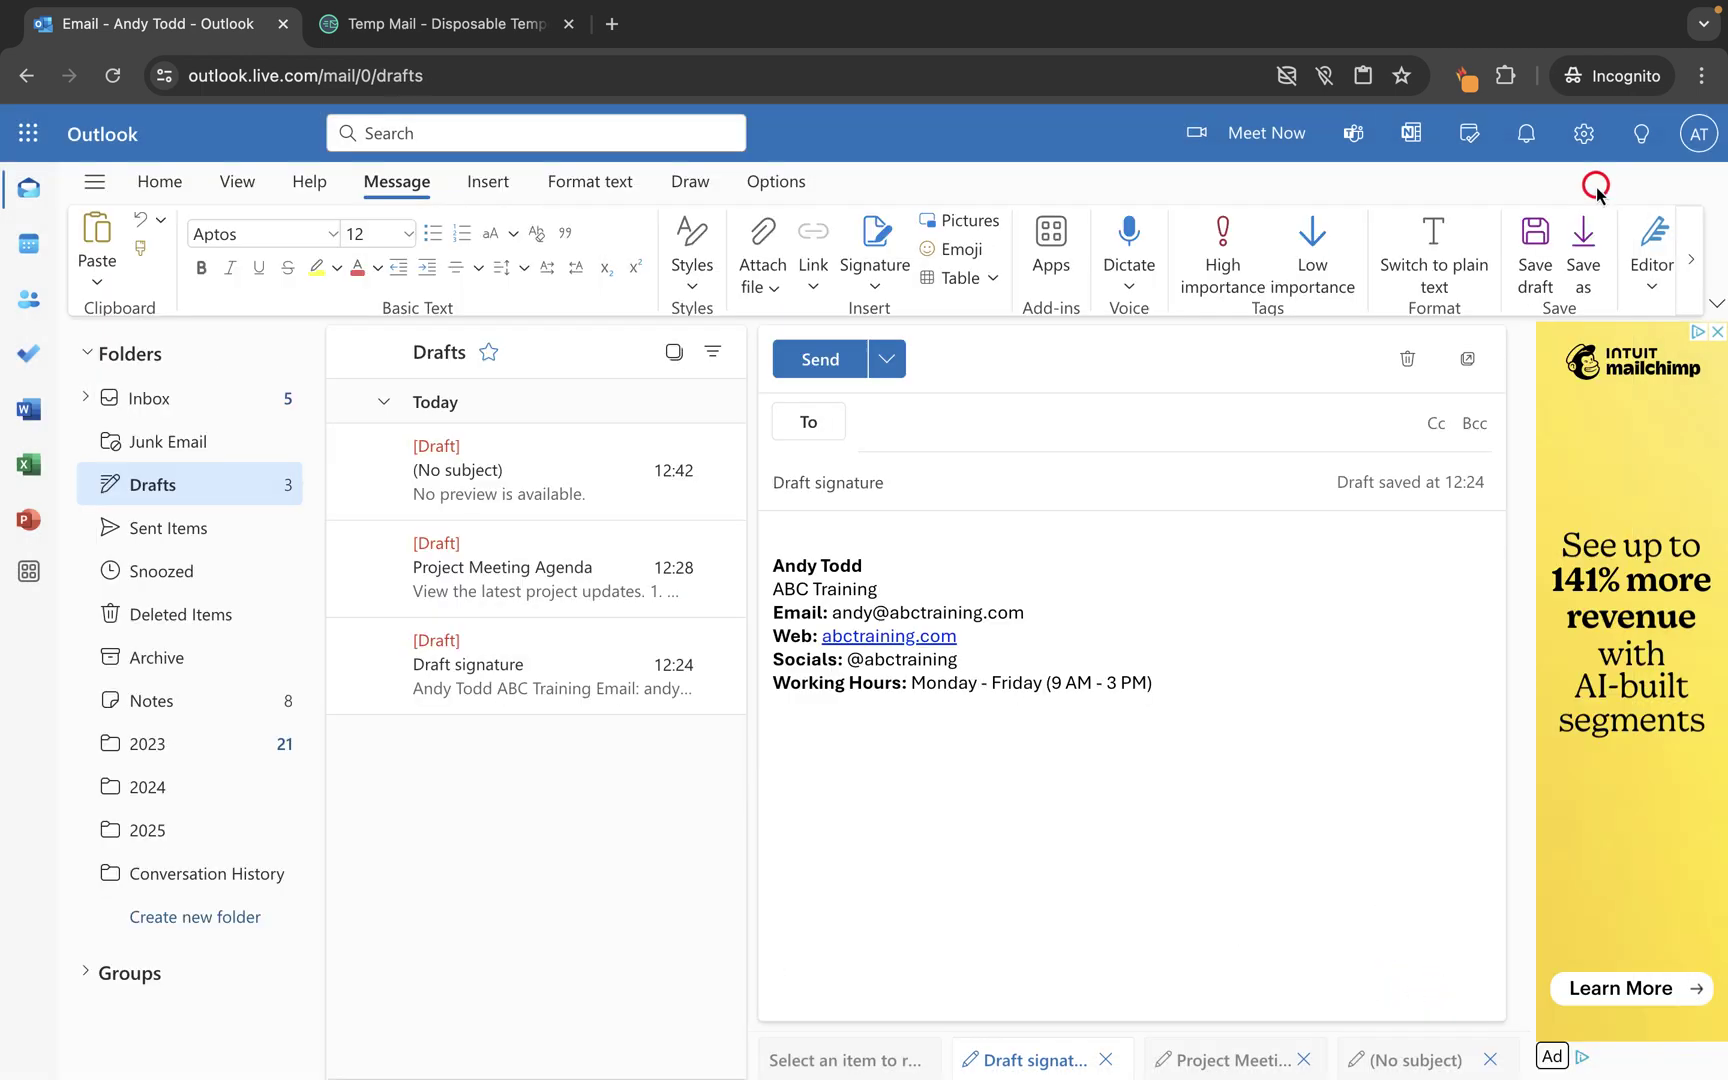
left_click(1408, 358)
left_click(893, 646)
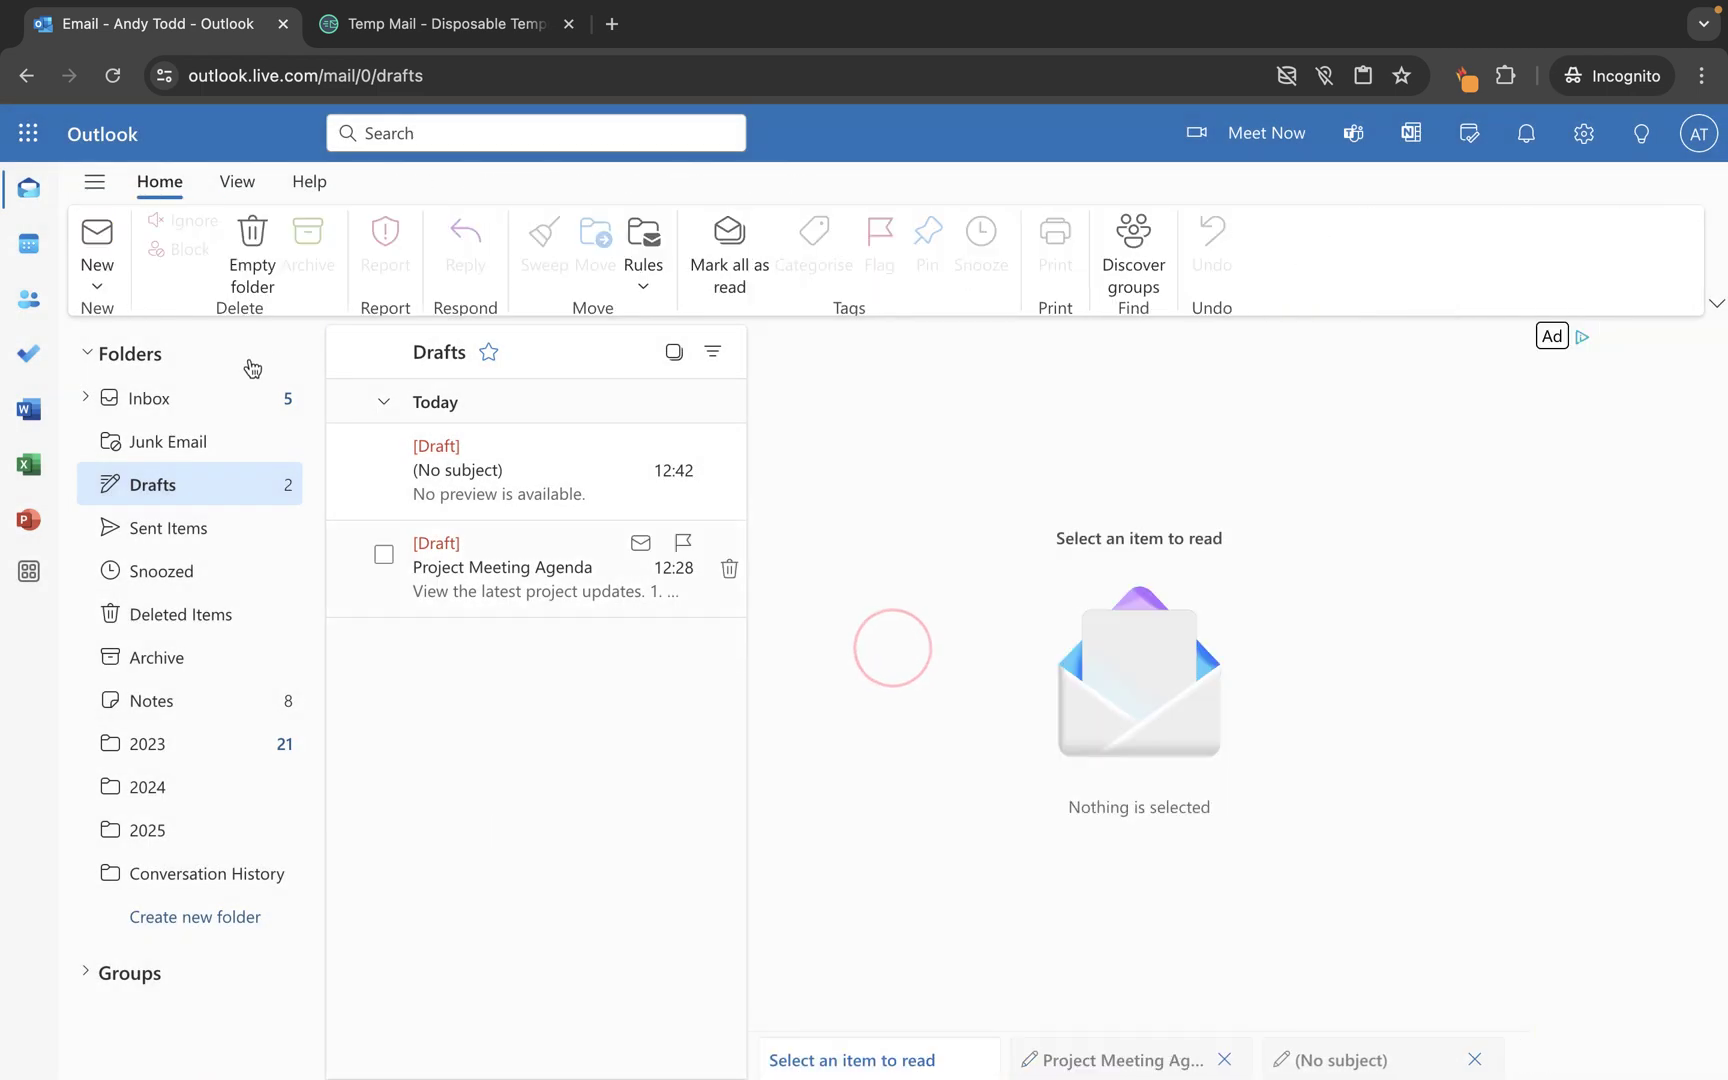
left_click(94, 233)
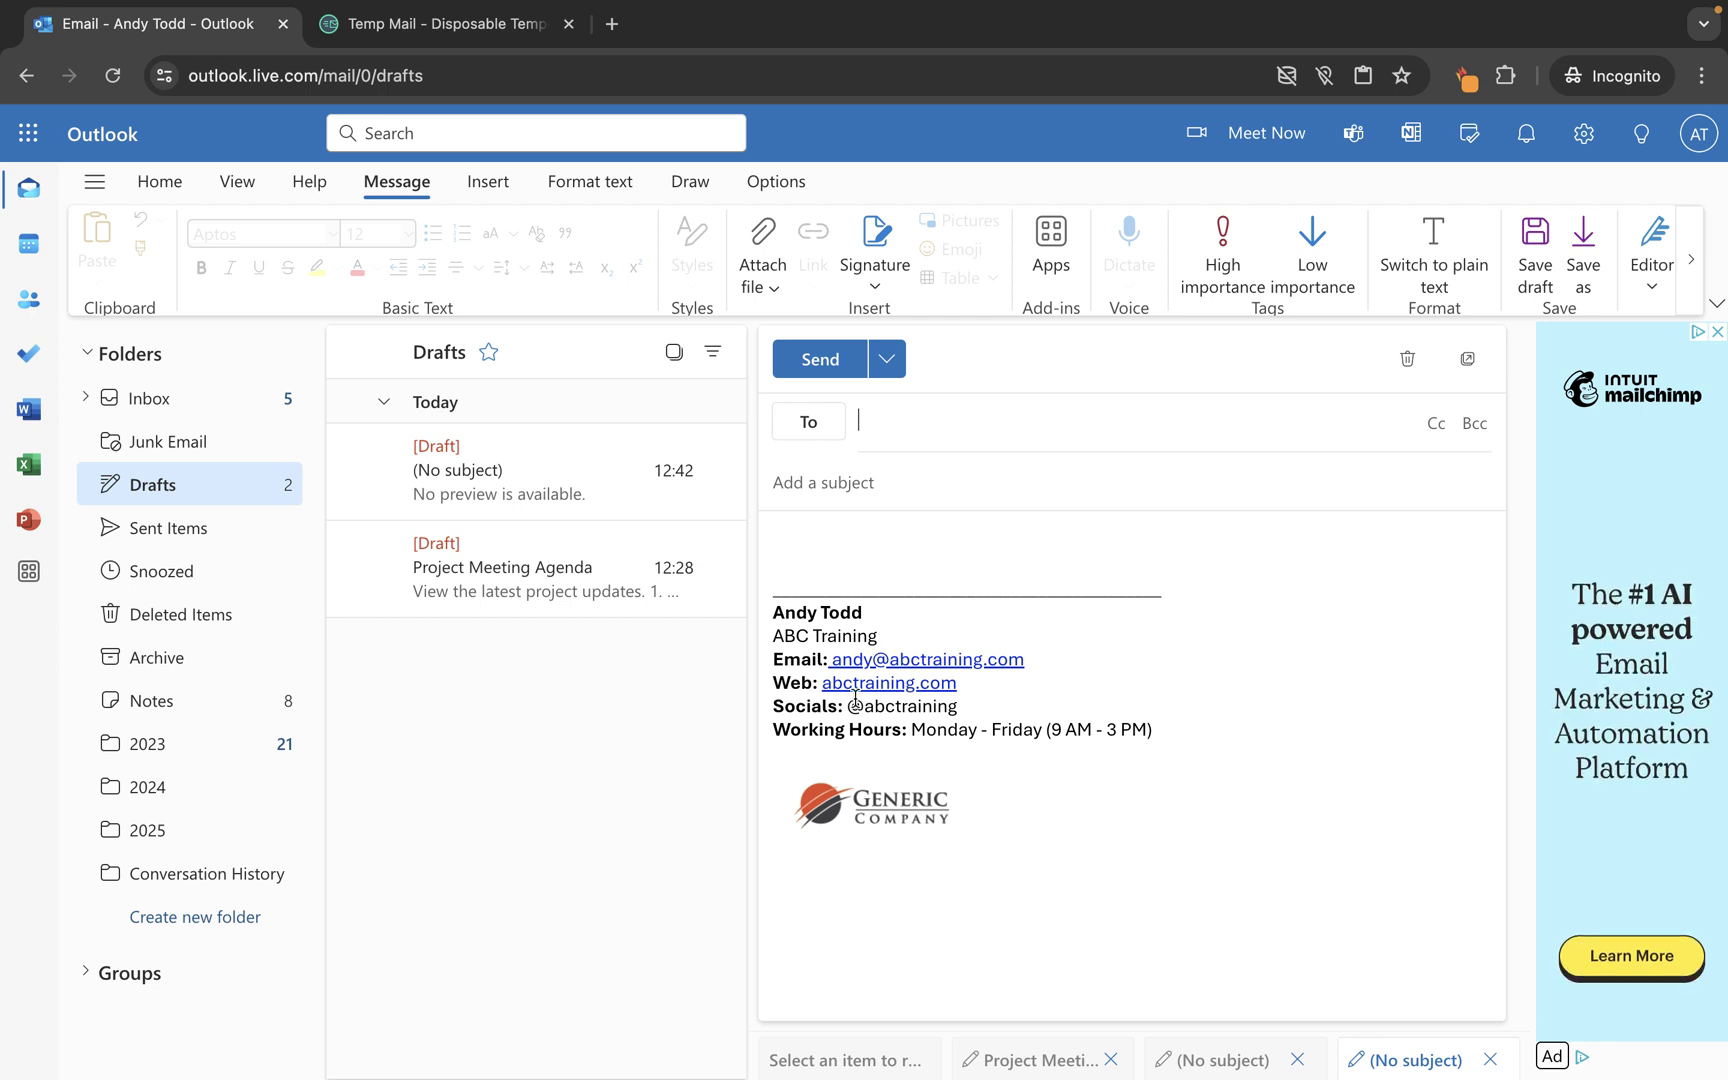
left_click(180, 402)
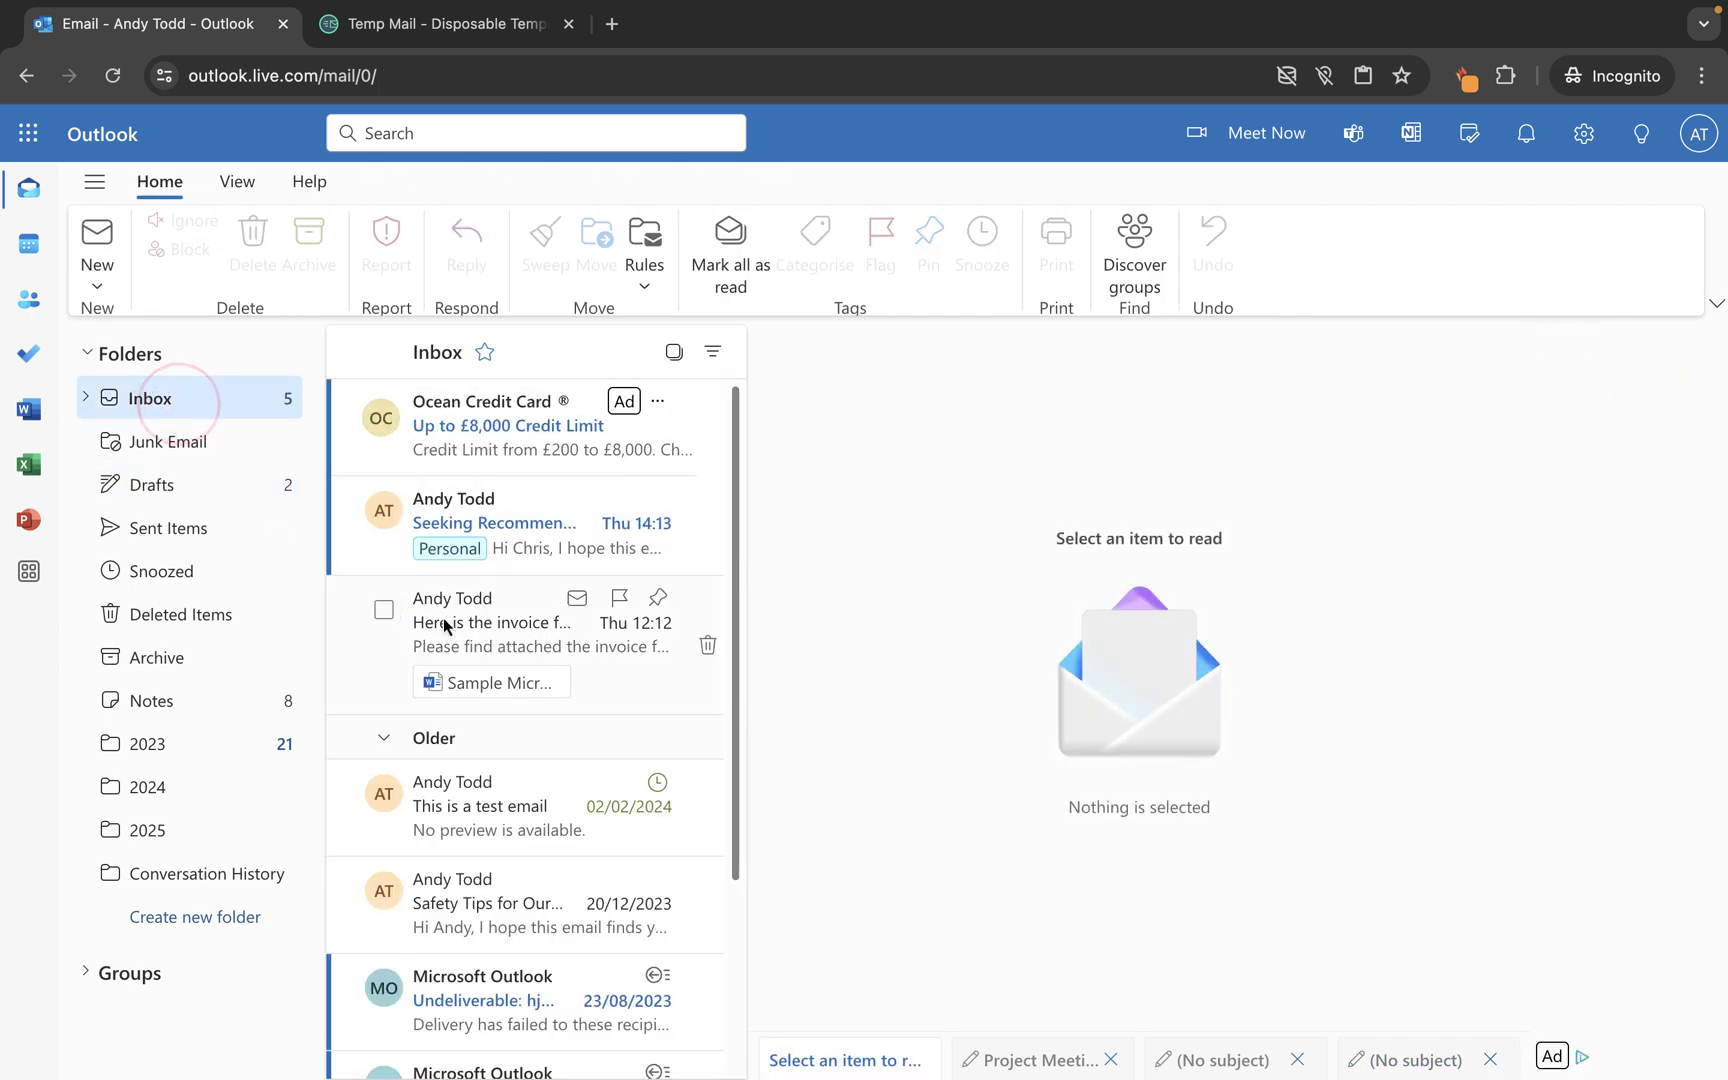
Step: Open the June 2024 invoice email and reply with three short lines of placeholder text
left_click(475, 620)
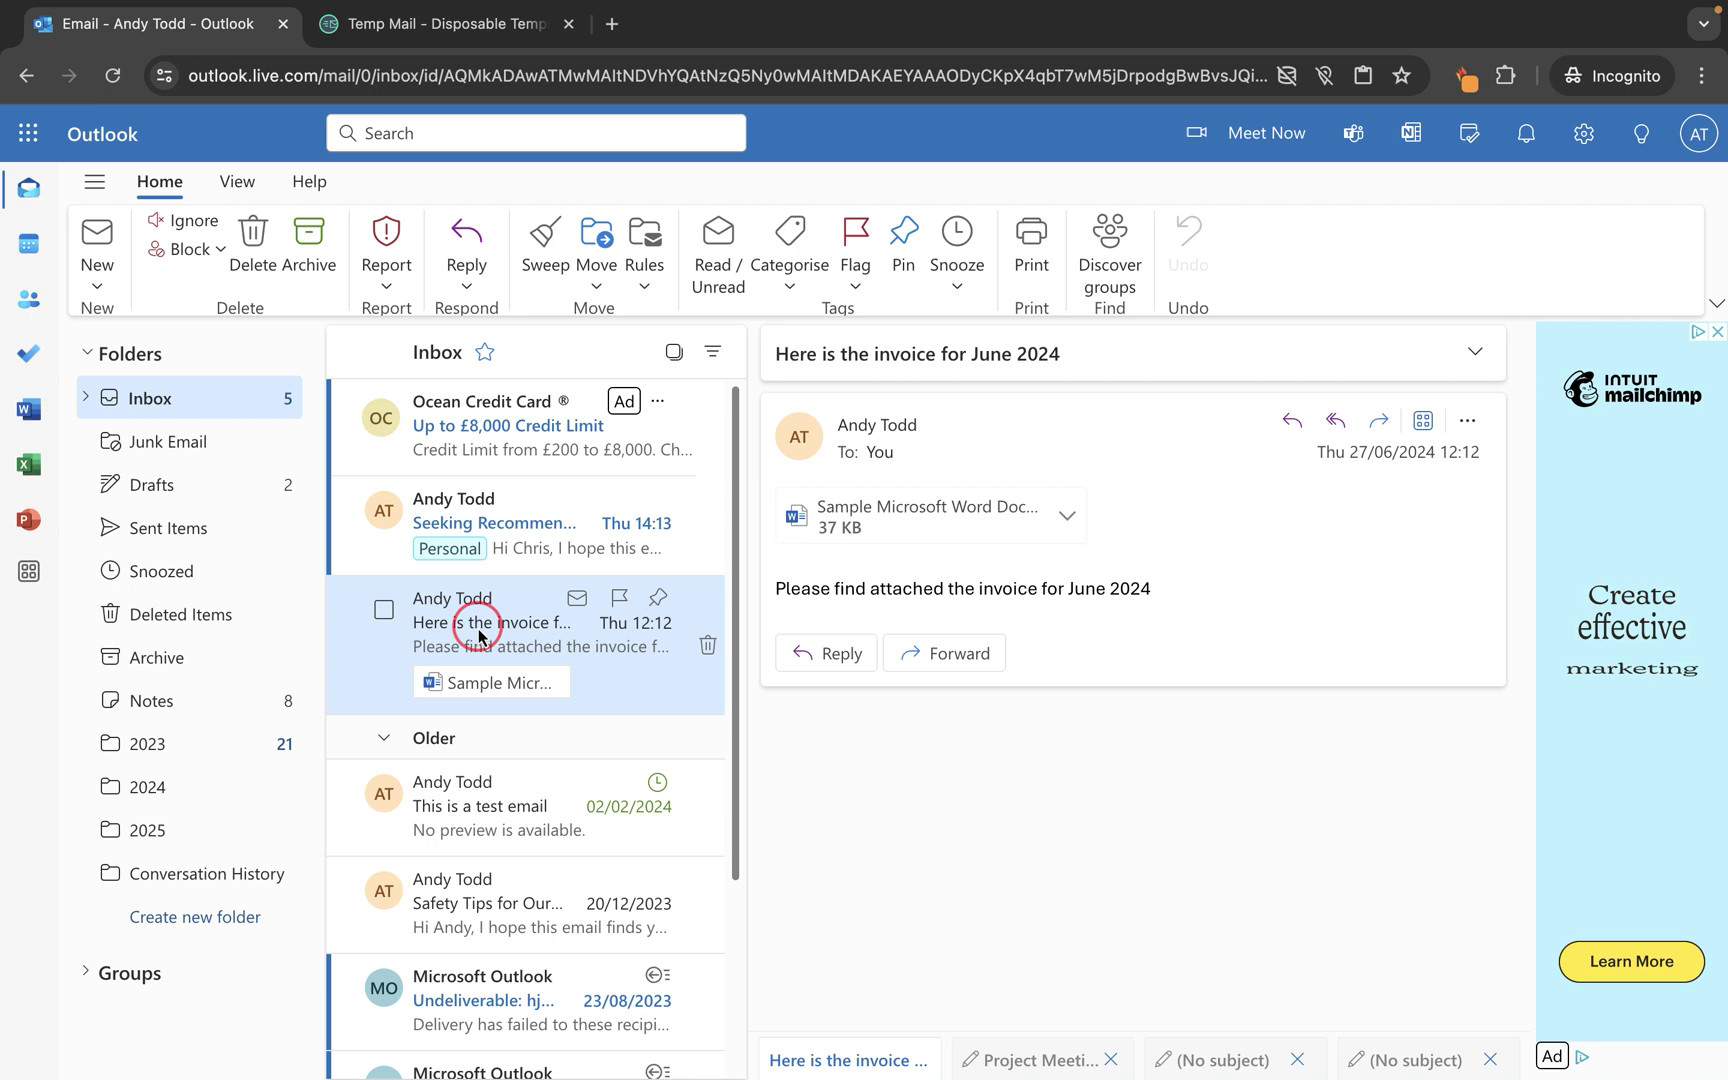
left_click(466, 238)
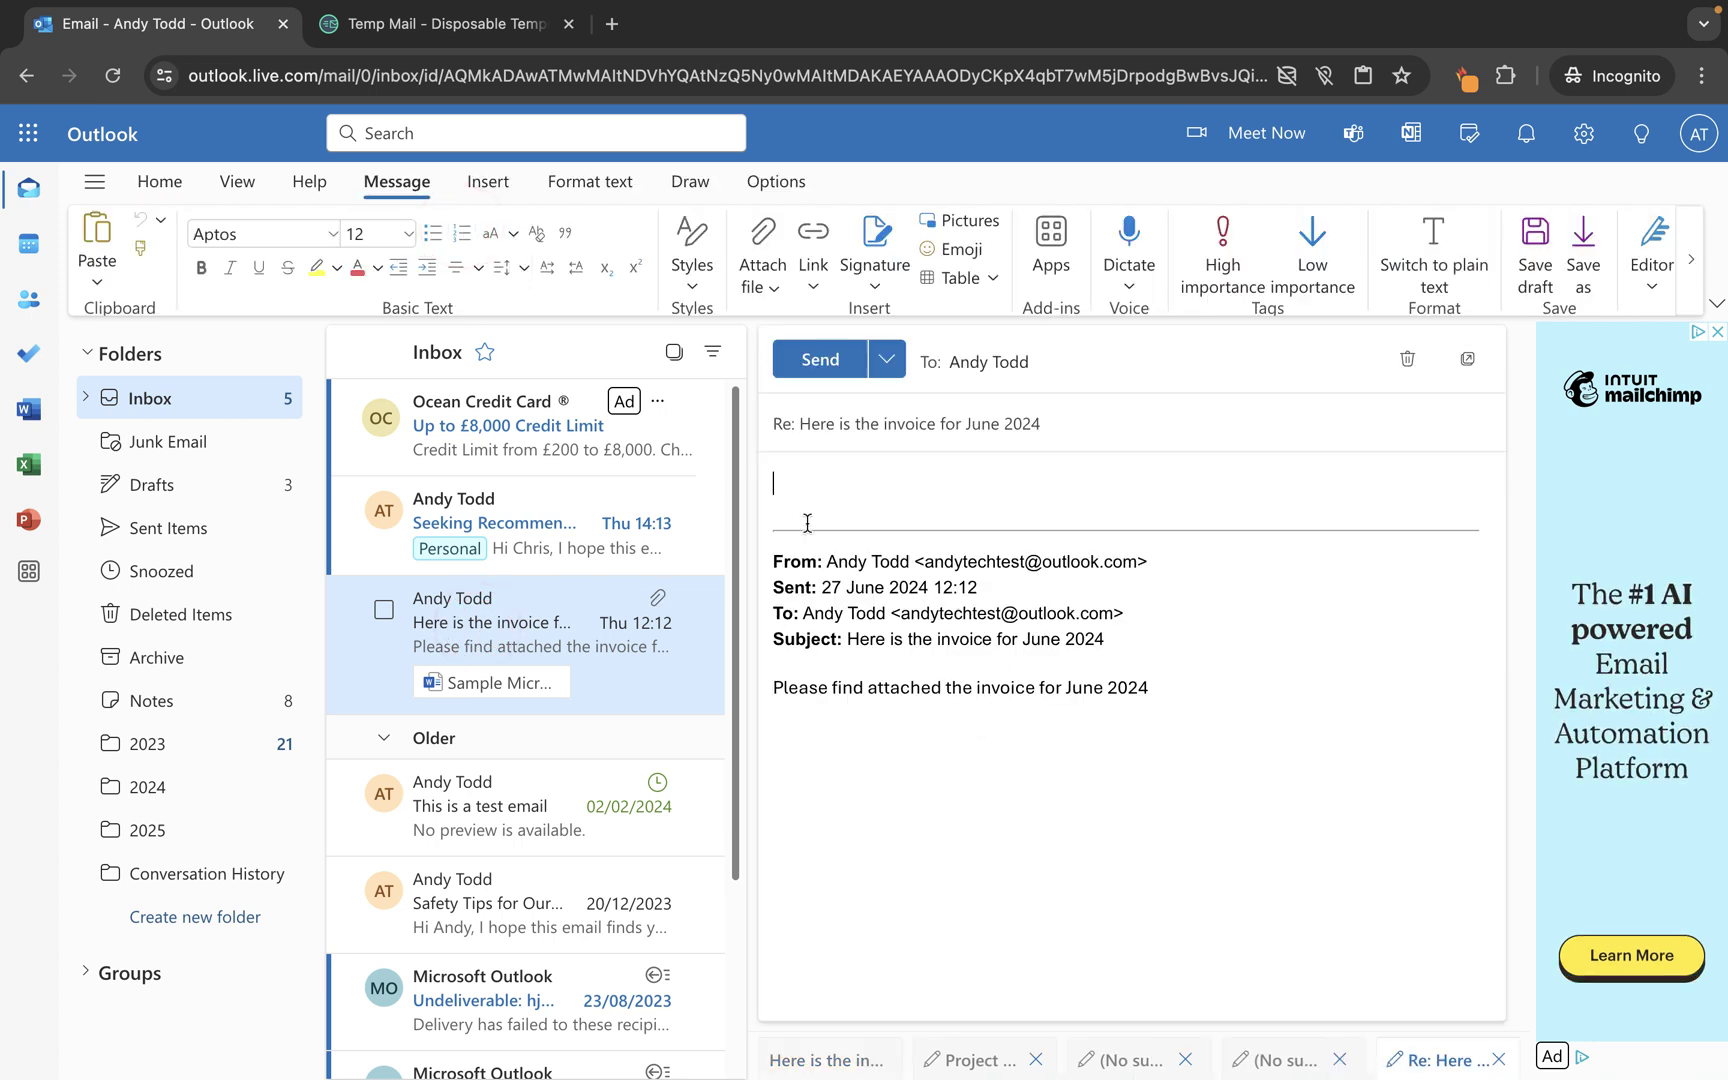
type("bdjhbadhasjbdsadasdsa")
key("Return")
type("ddads")
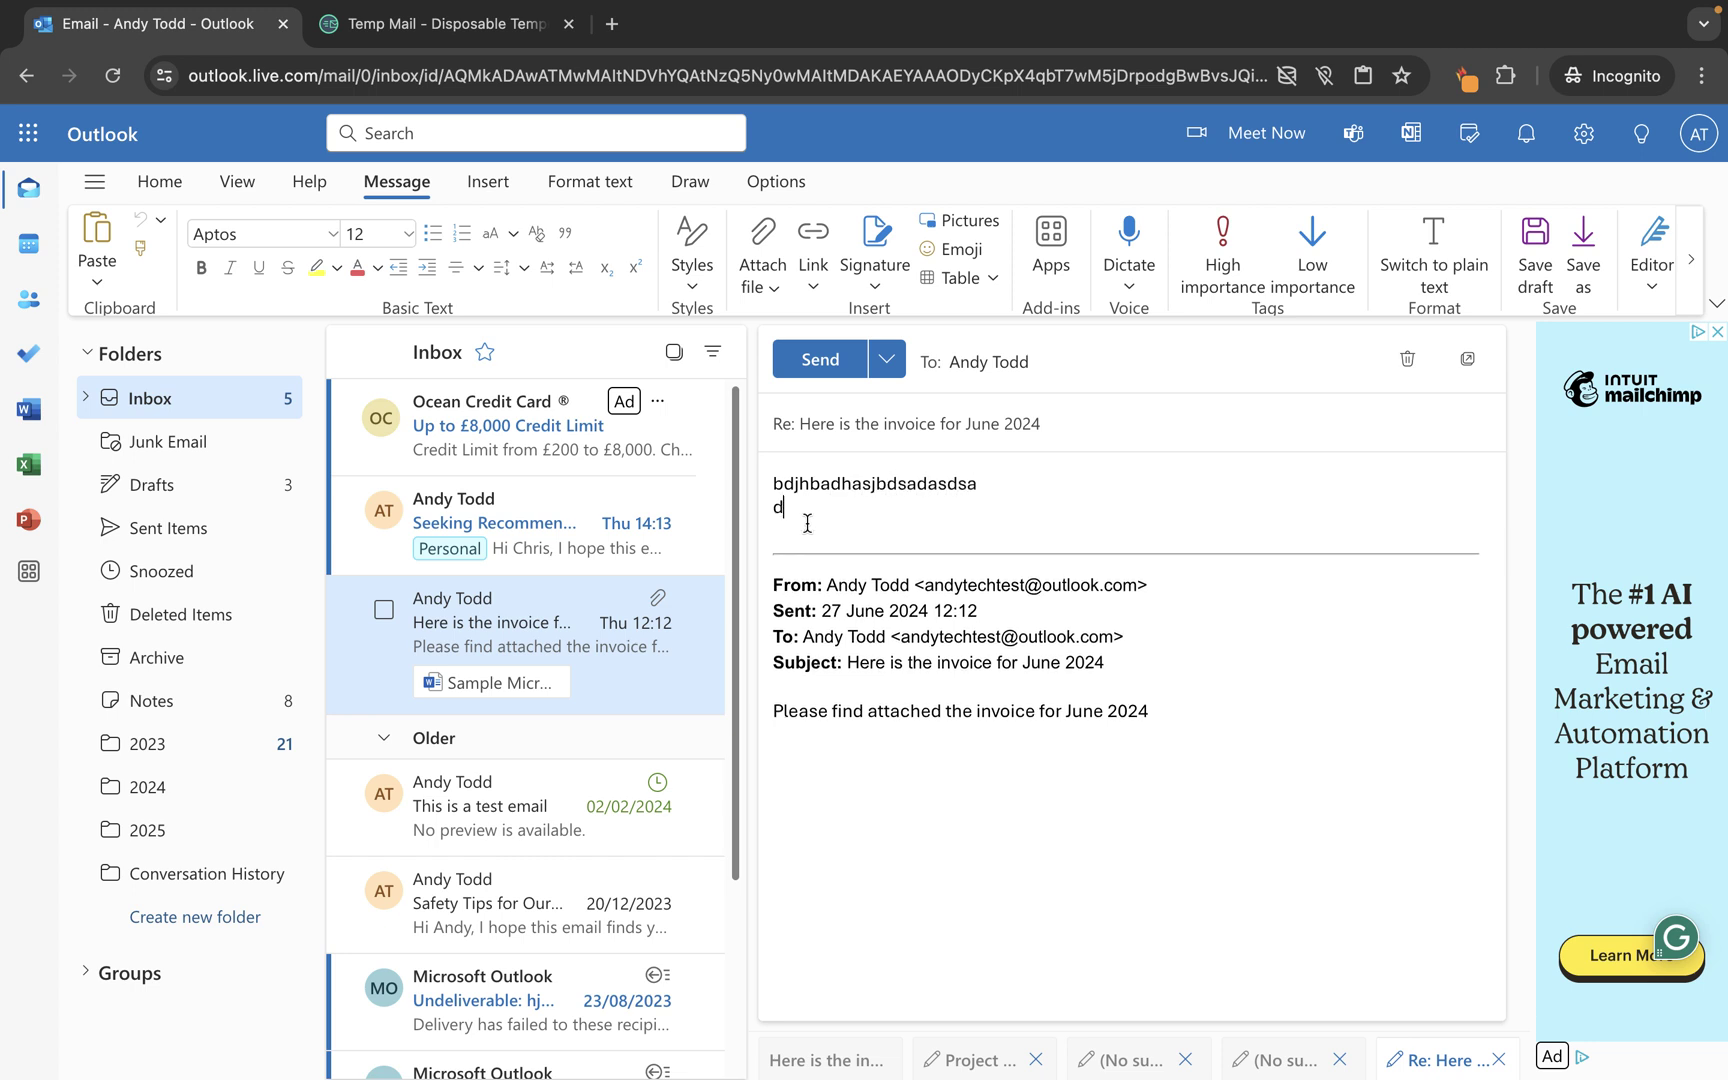
key("Return")
type("dasa")
key("Return")
key("Return")
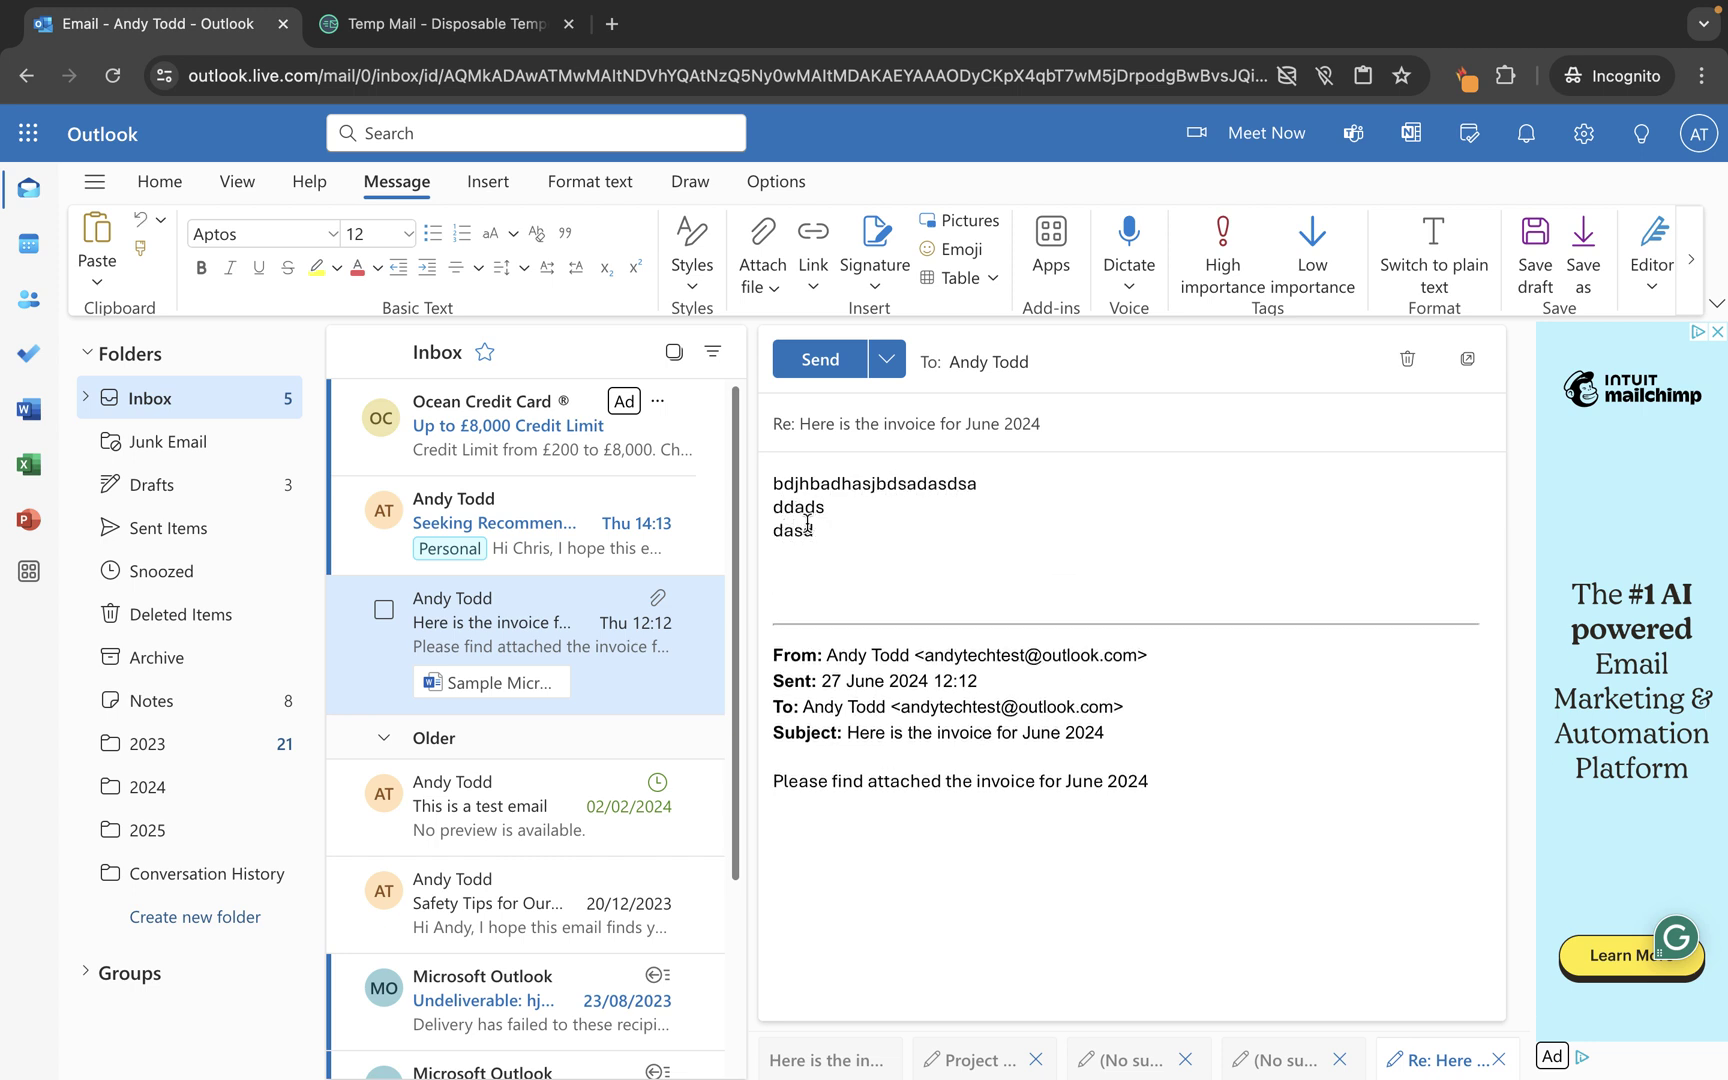
Step: Insert the Andy Todd Personal signature, then the full Andy Todd signature
left_click(877, 284)
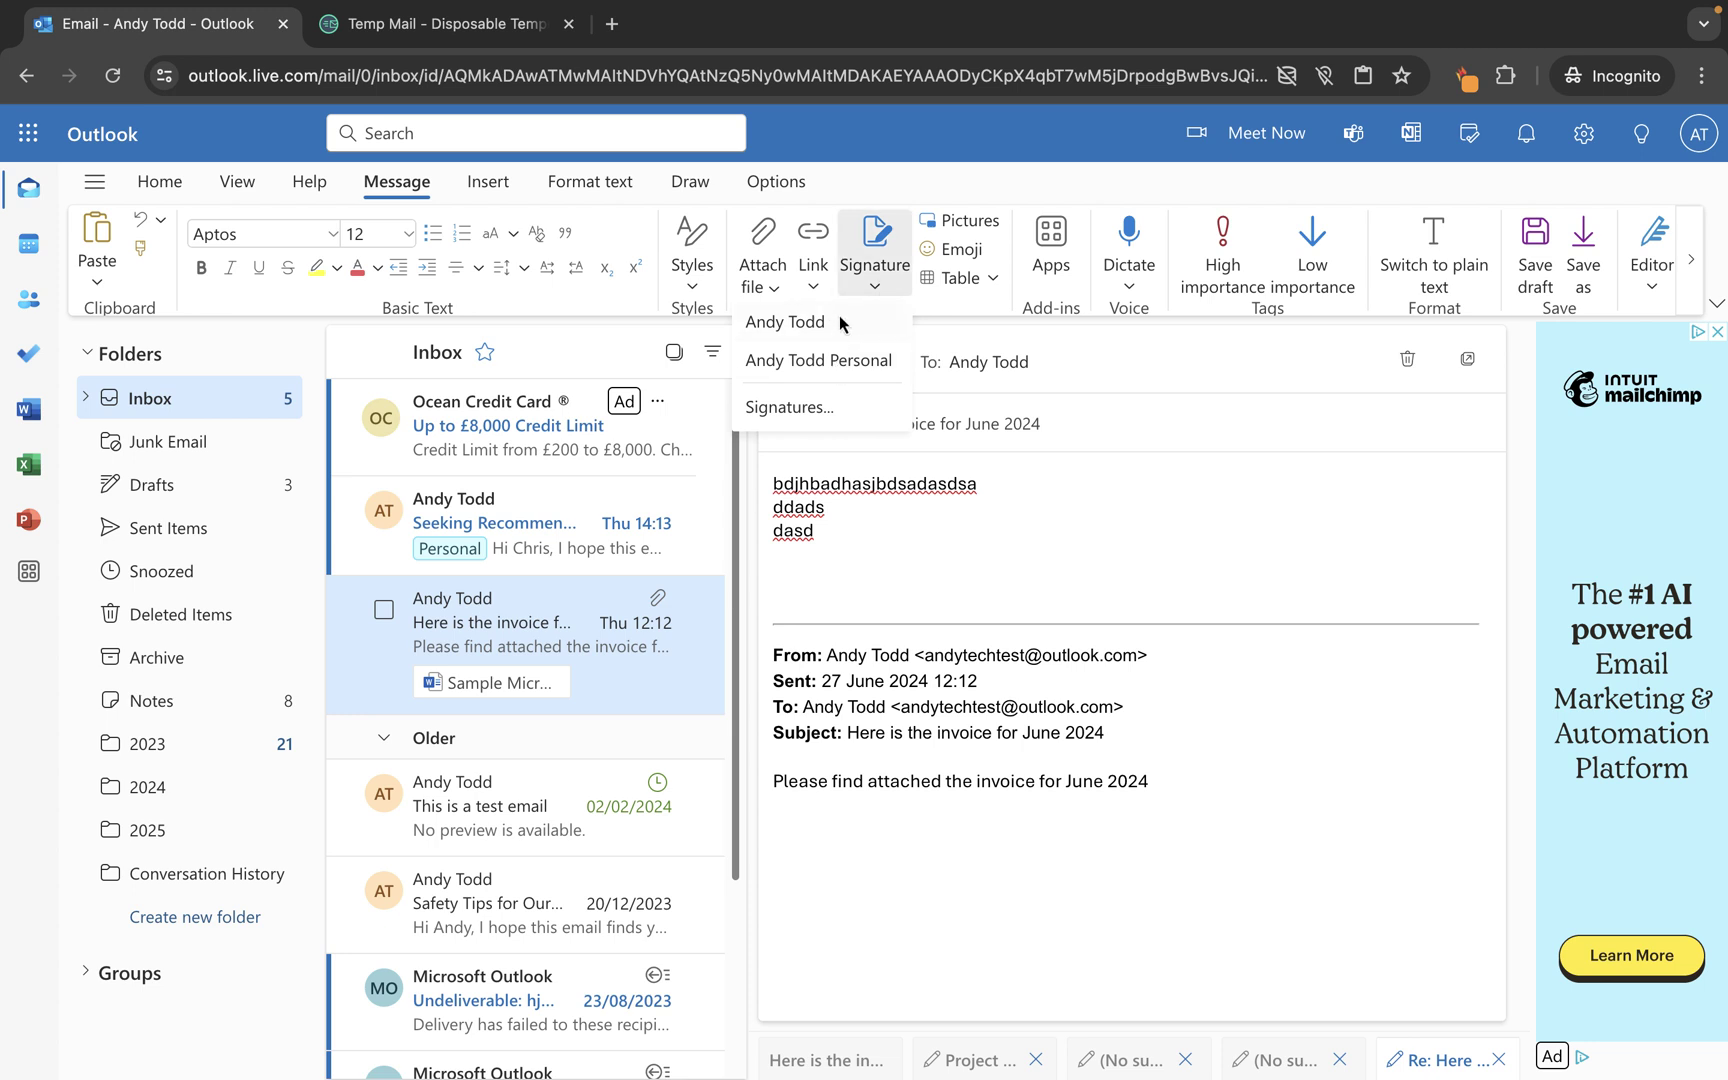
left_click(867, 370)
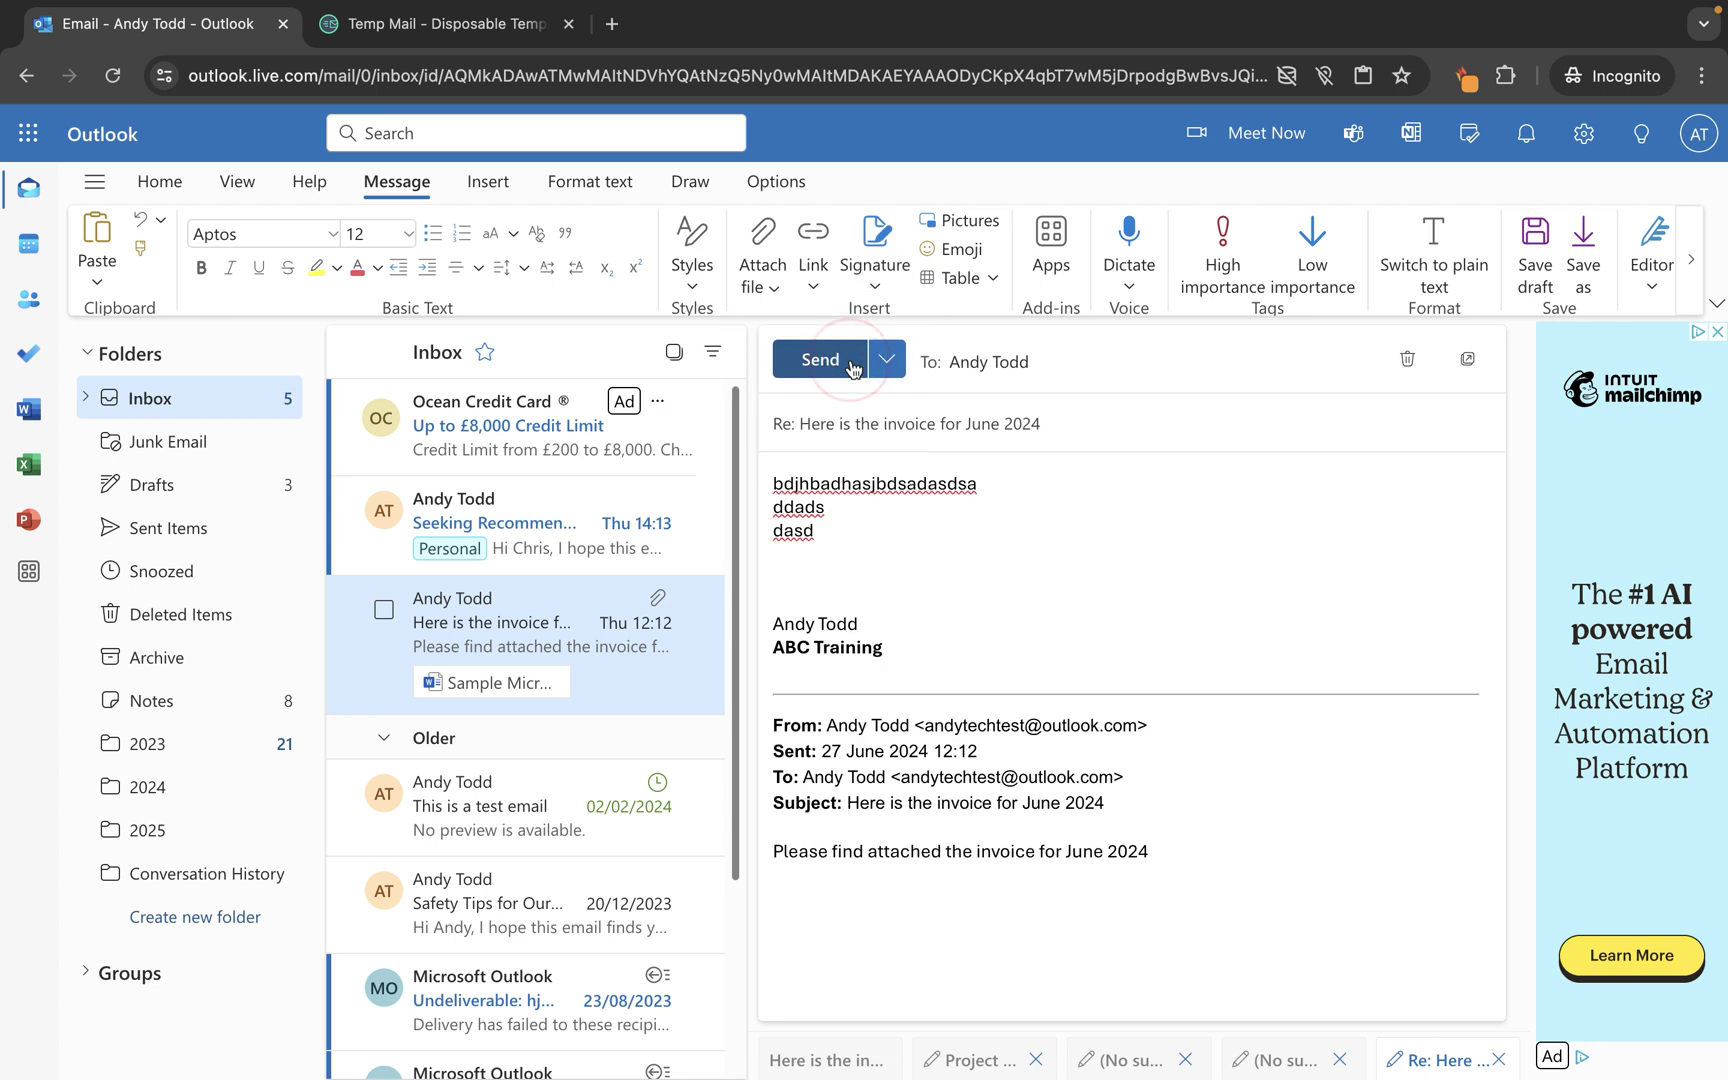
left_click(876, 272)
left_click(785, 321)
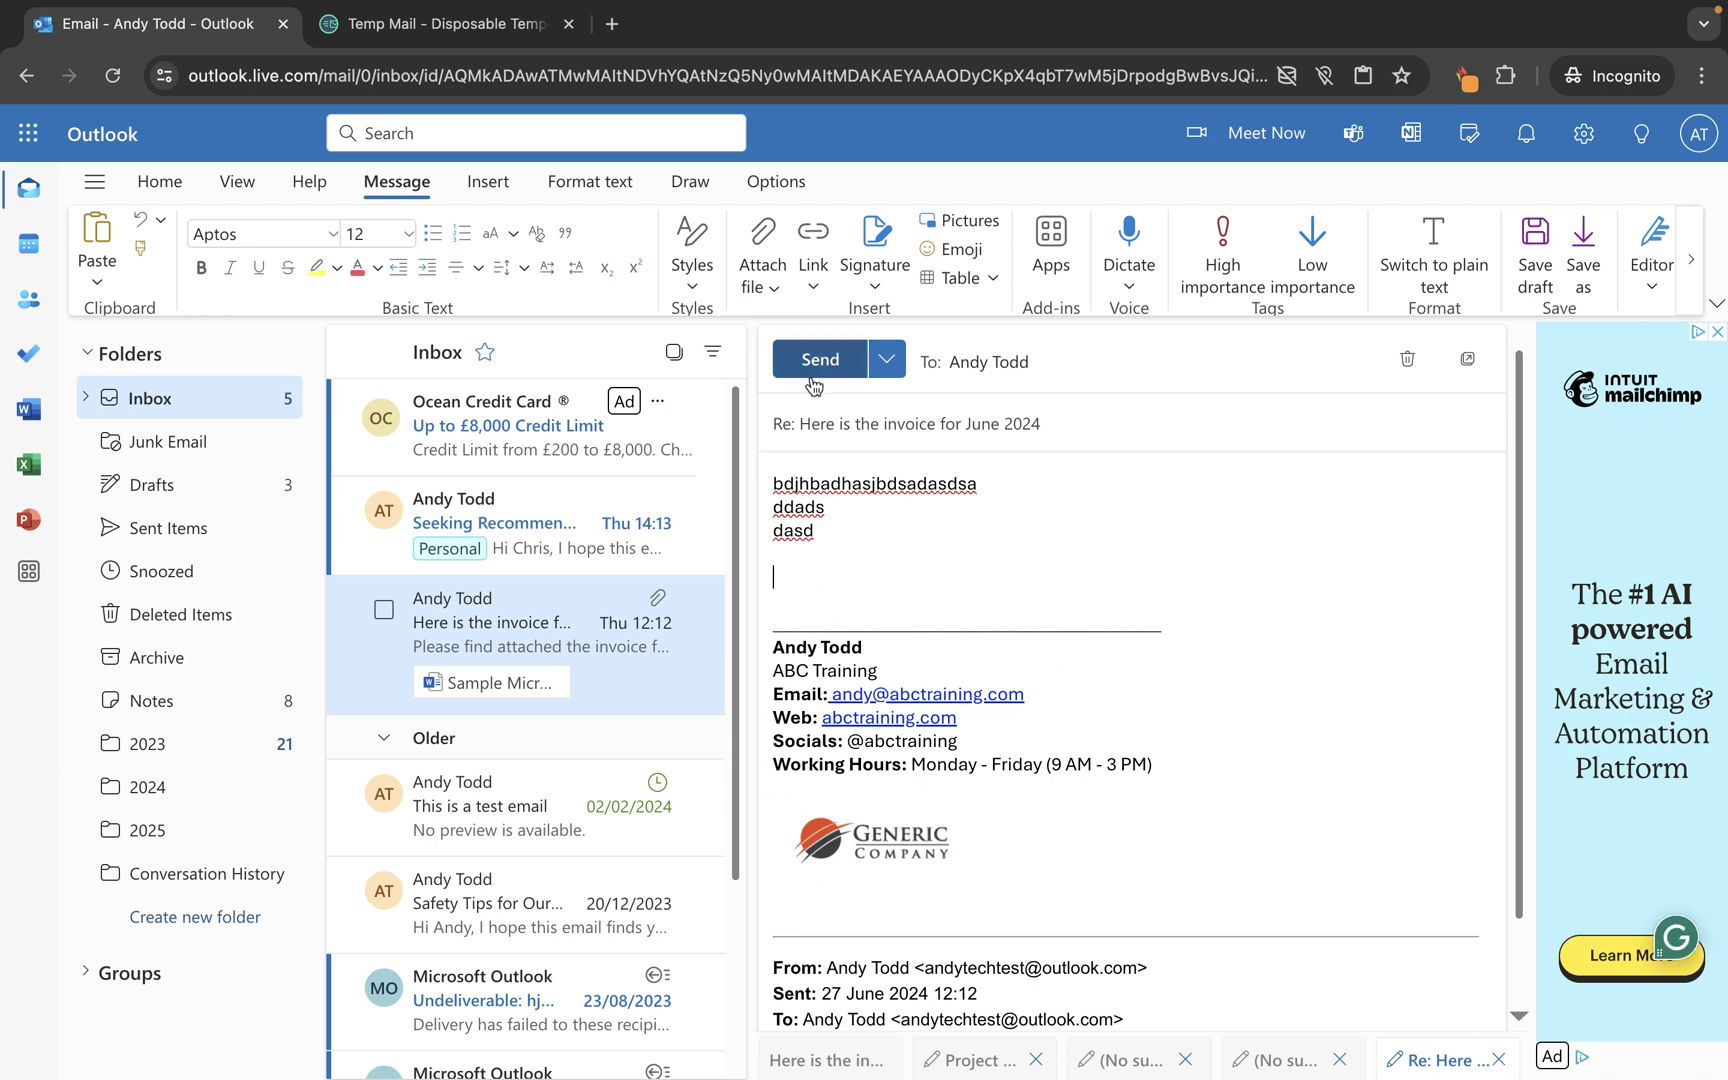
Step: In signature settings, set the new-message default to (No signature) and save
left_click(866, 290)
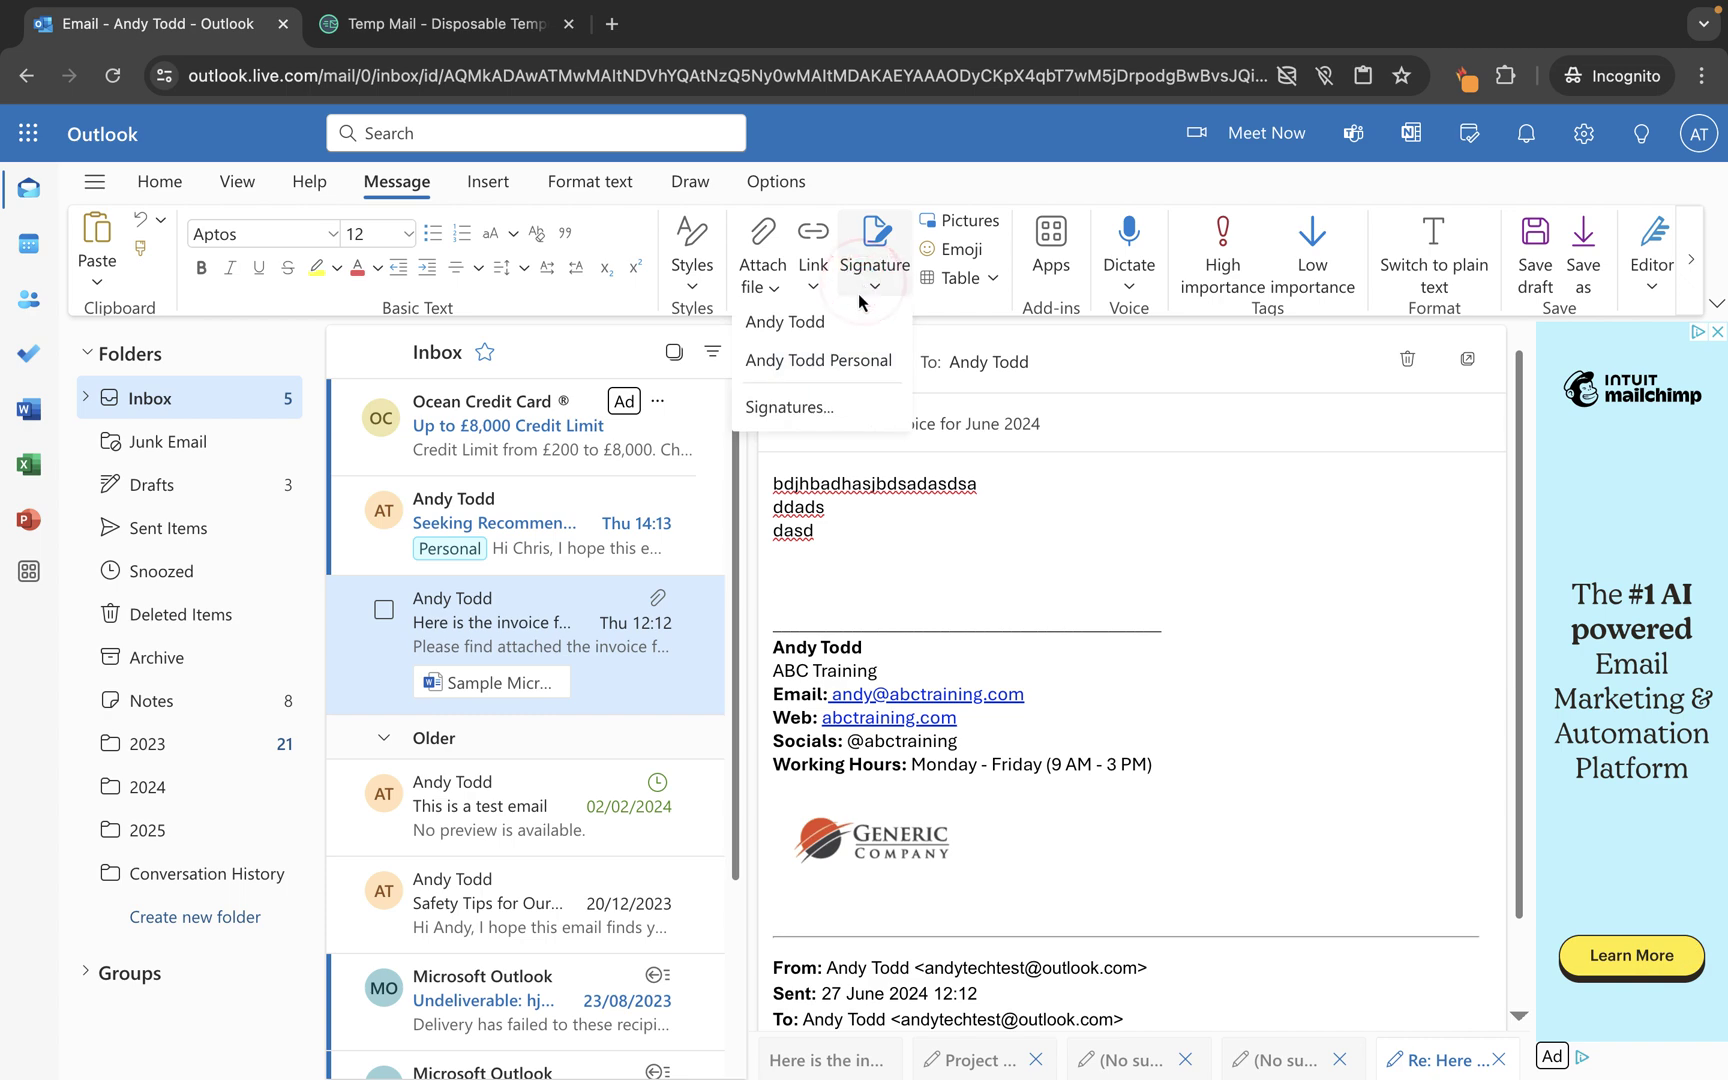
left_click(845, 418)
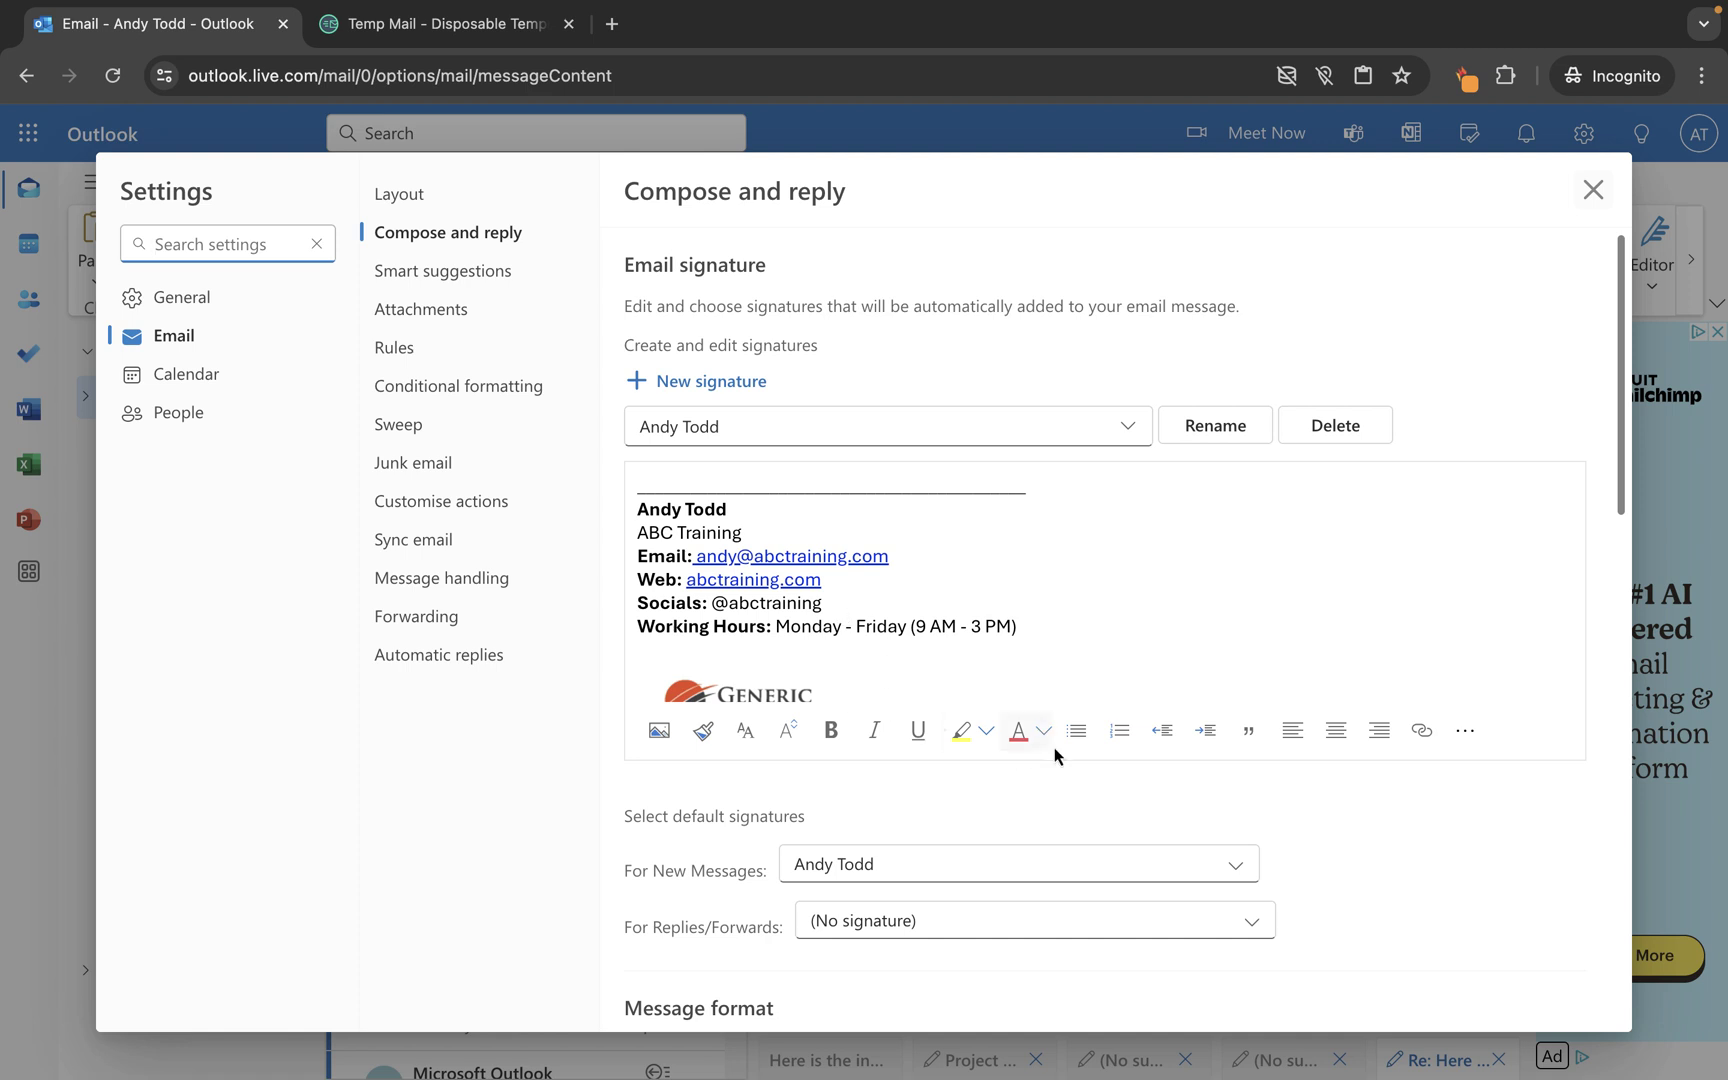
scroll(1055, 757, "down", 1)
left_click(902, 813)
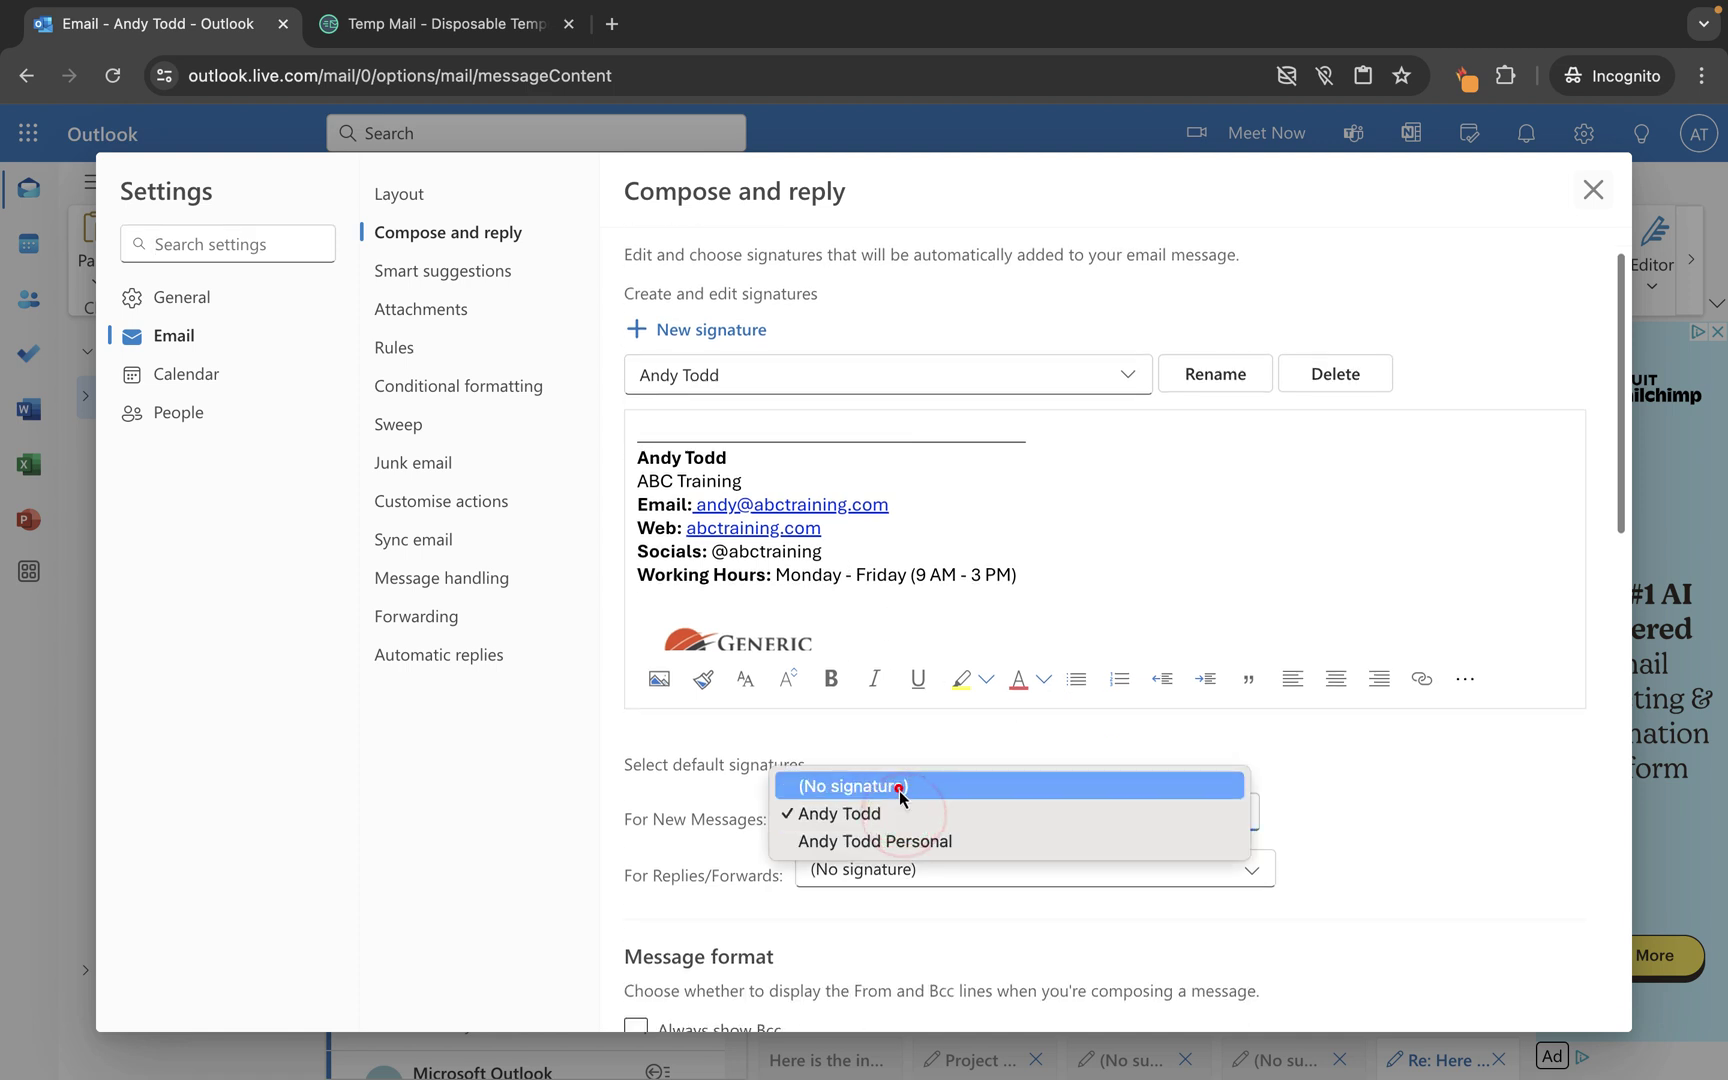
left_click(902, 787)
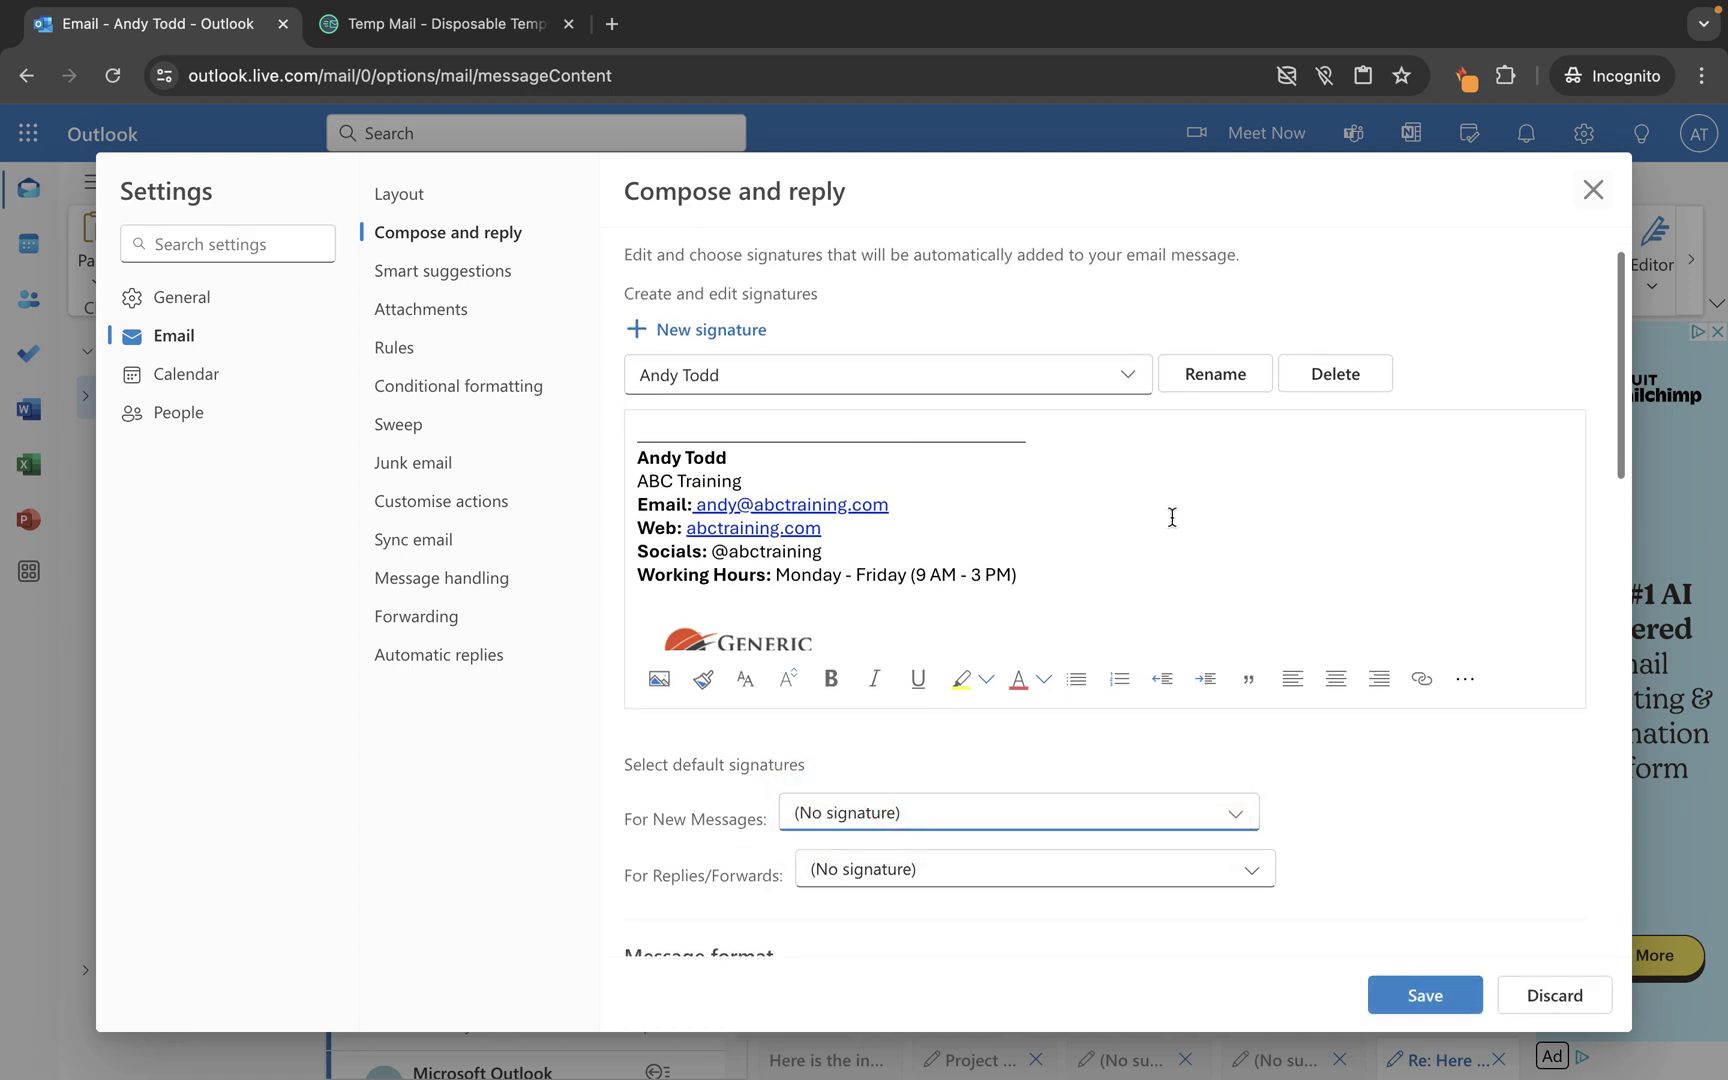
left_click(1407, 993)
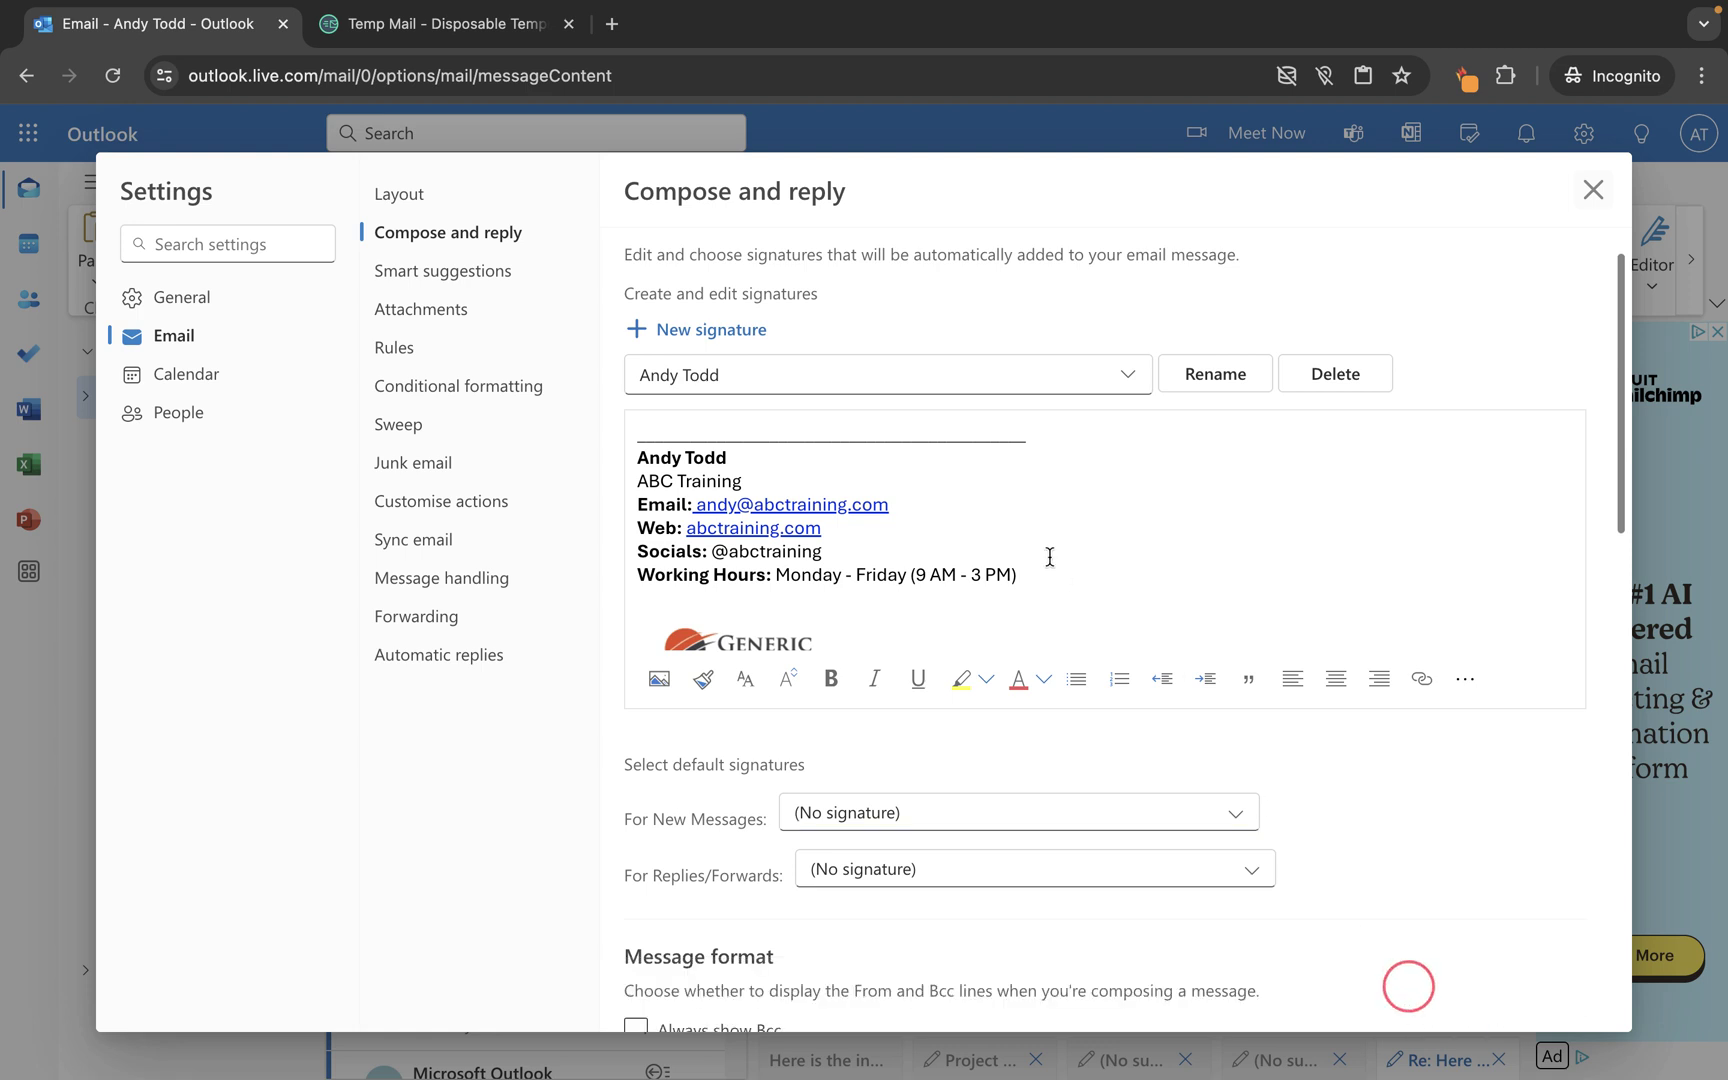
Step: Select the Andy Todd Personal signature, delete it, and save the change
left_click(988, 388)
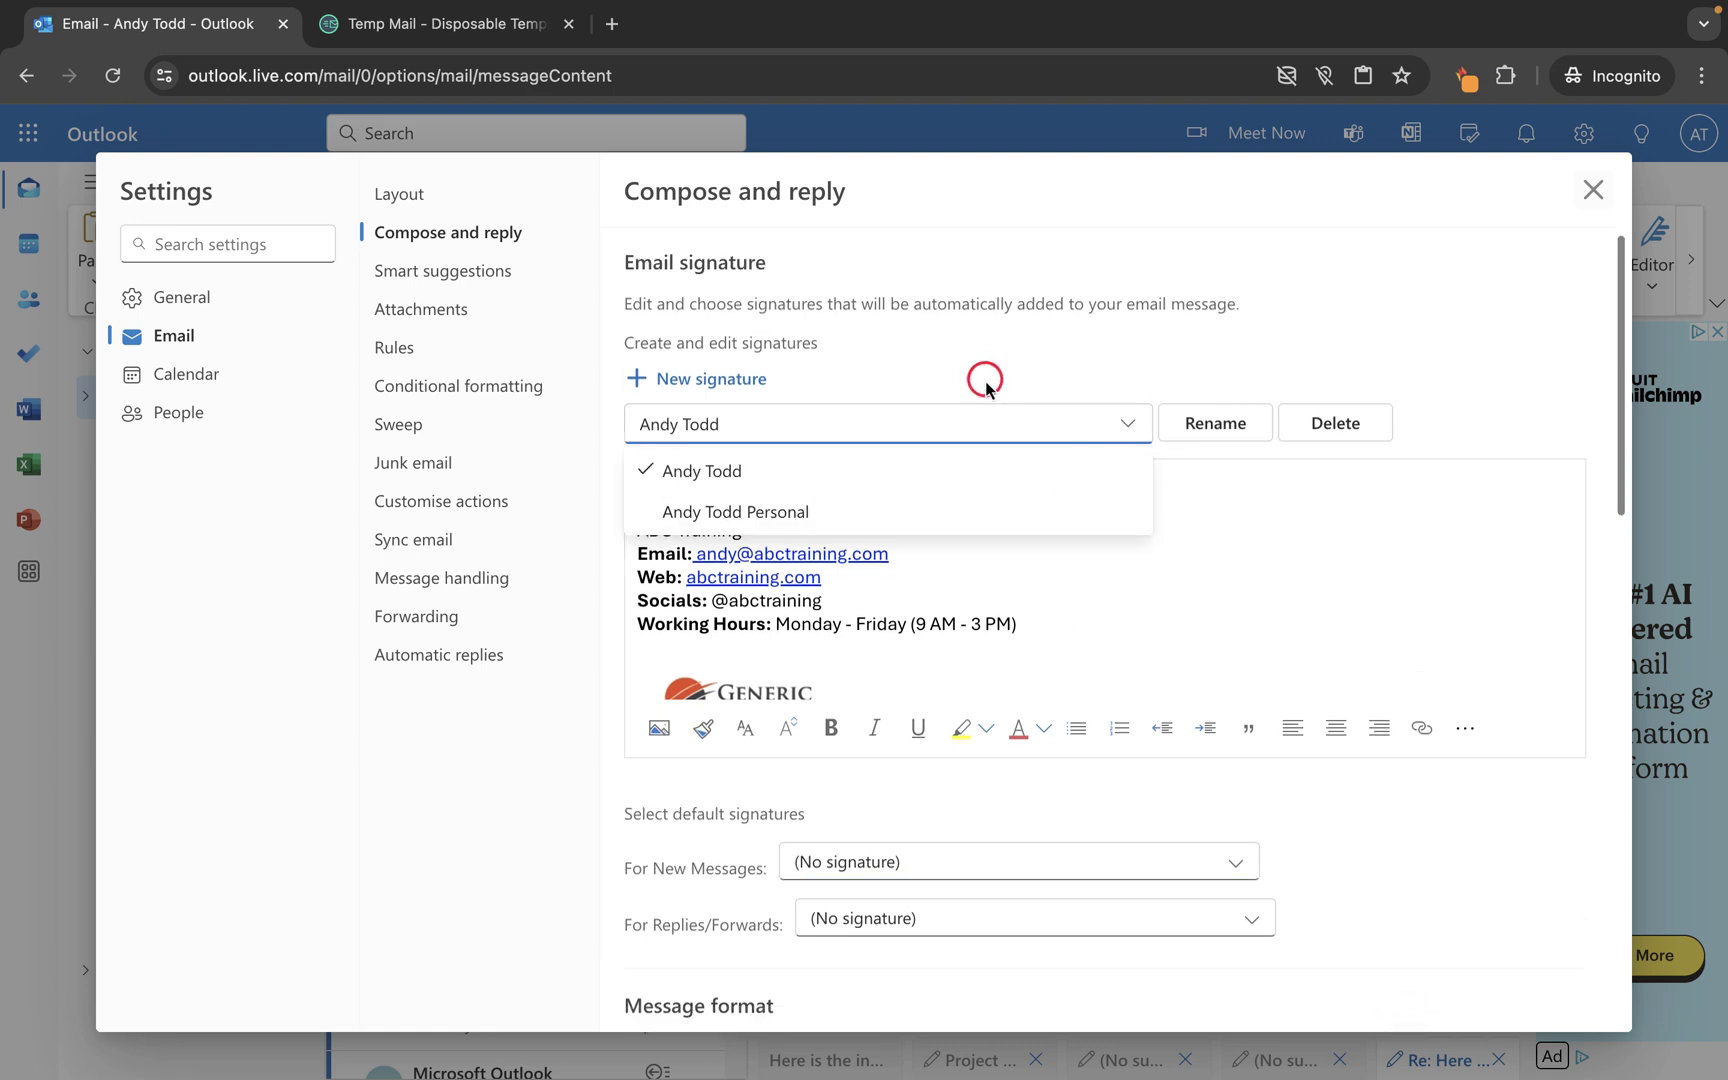
left_click(785, 516)
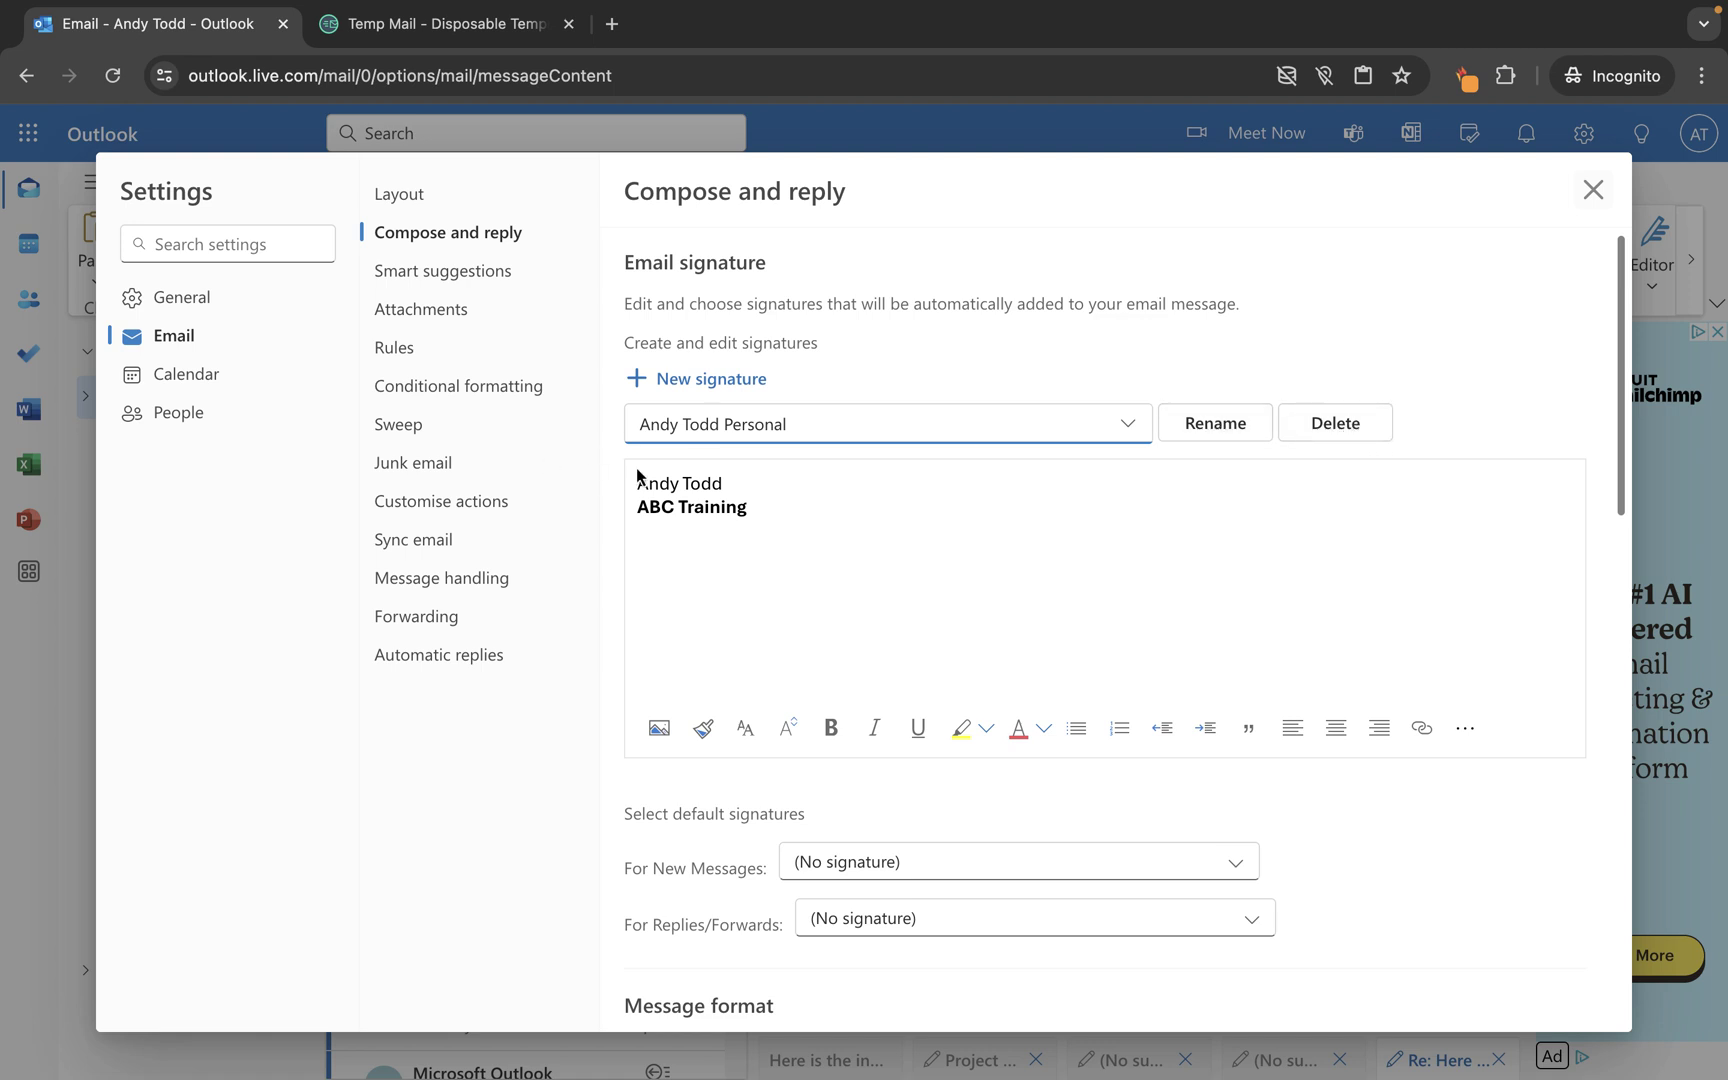
left_click(1335, 424)
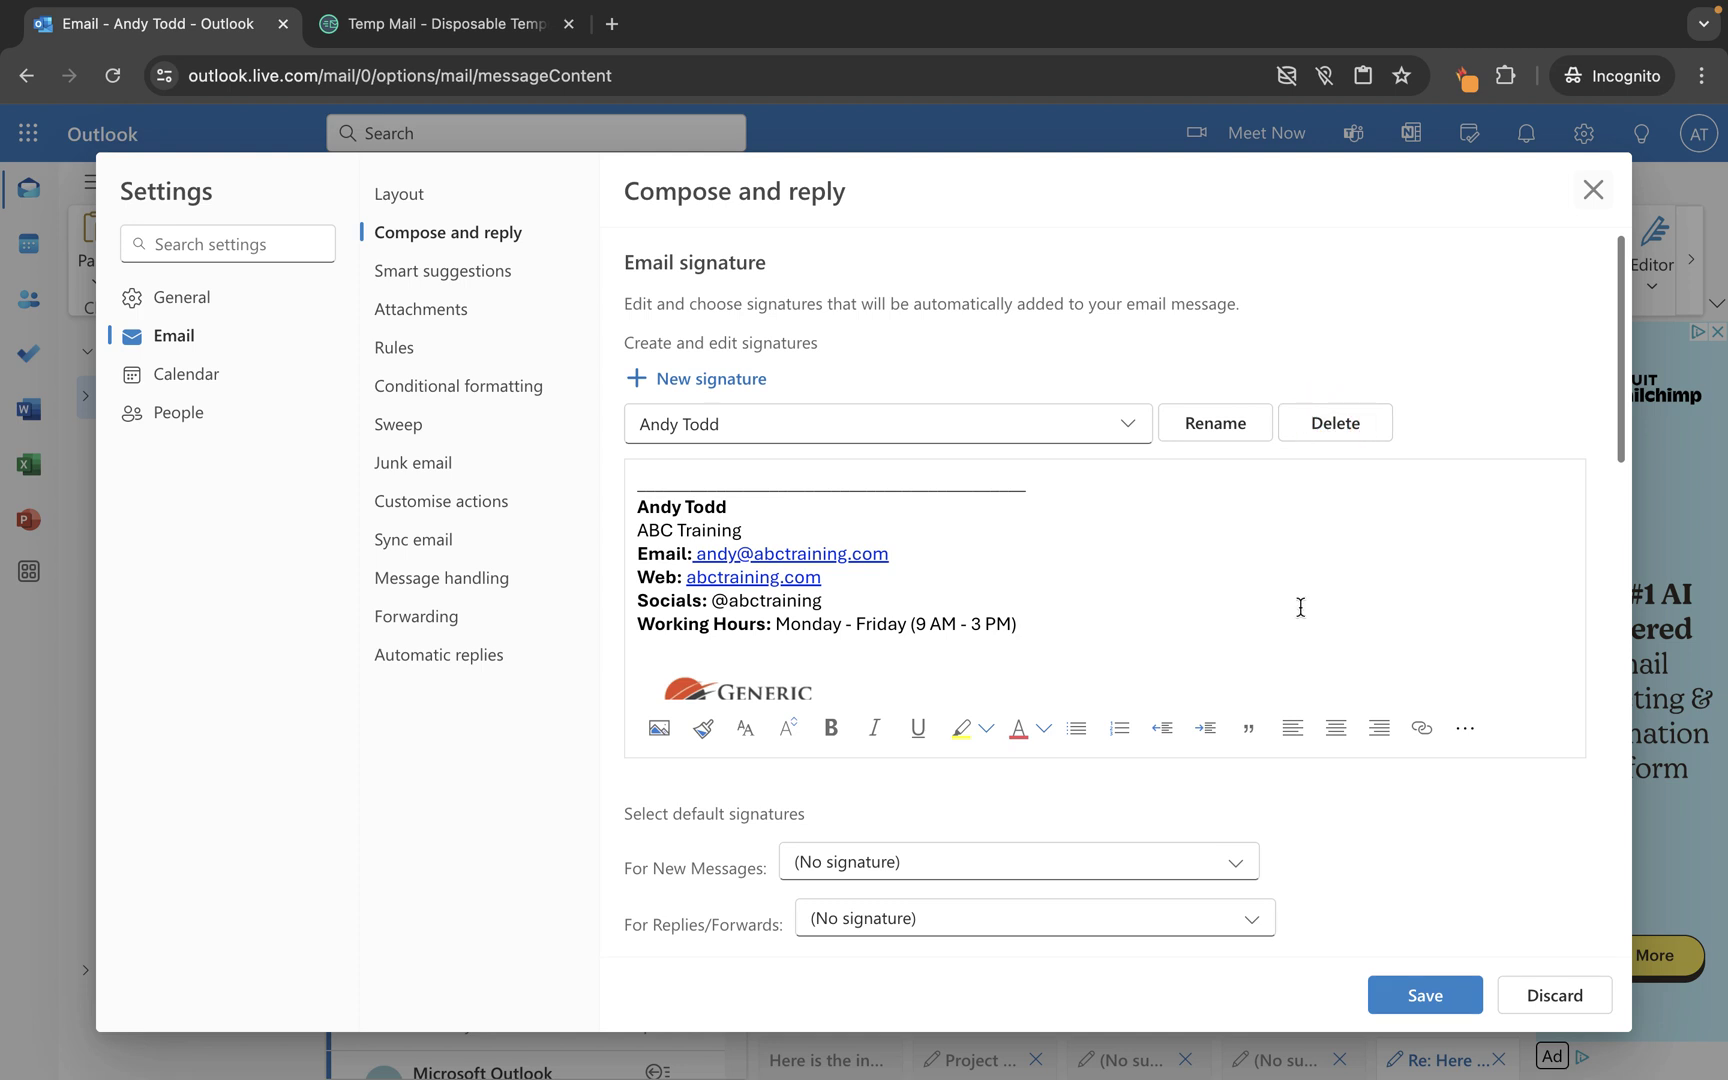
left_click(1402, 995)
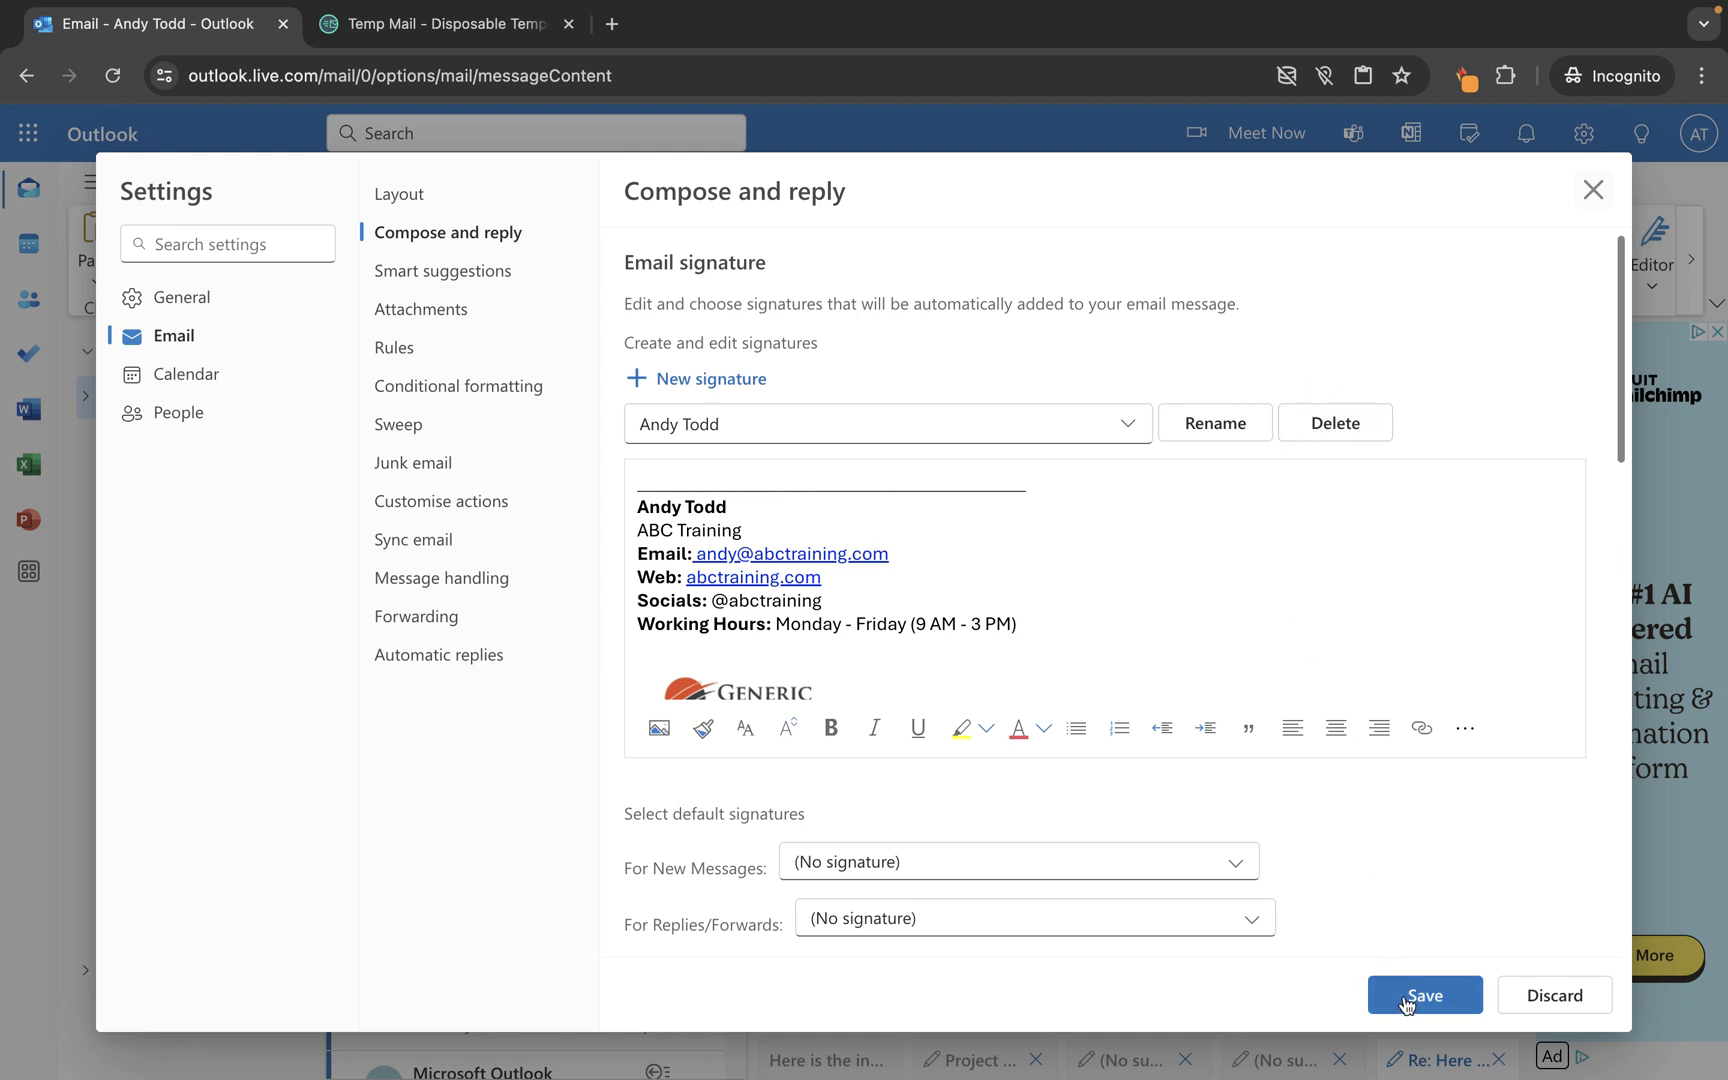
Step: Close Settings and check that the reply's signature list offers only Andy Todd
left_click(1591, 198)
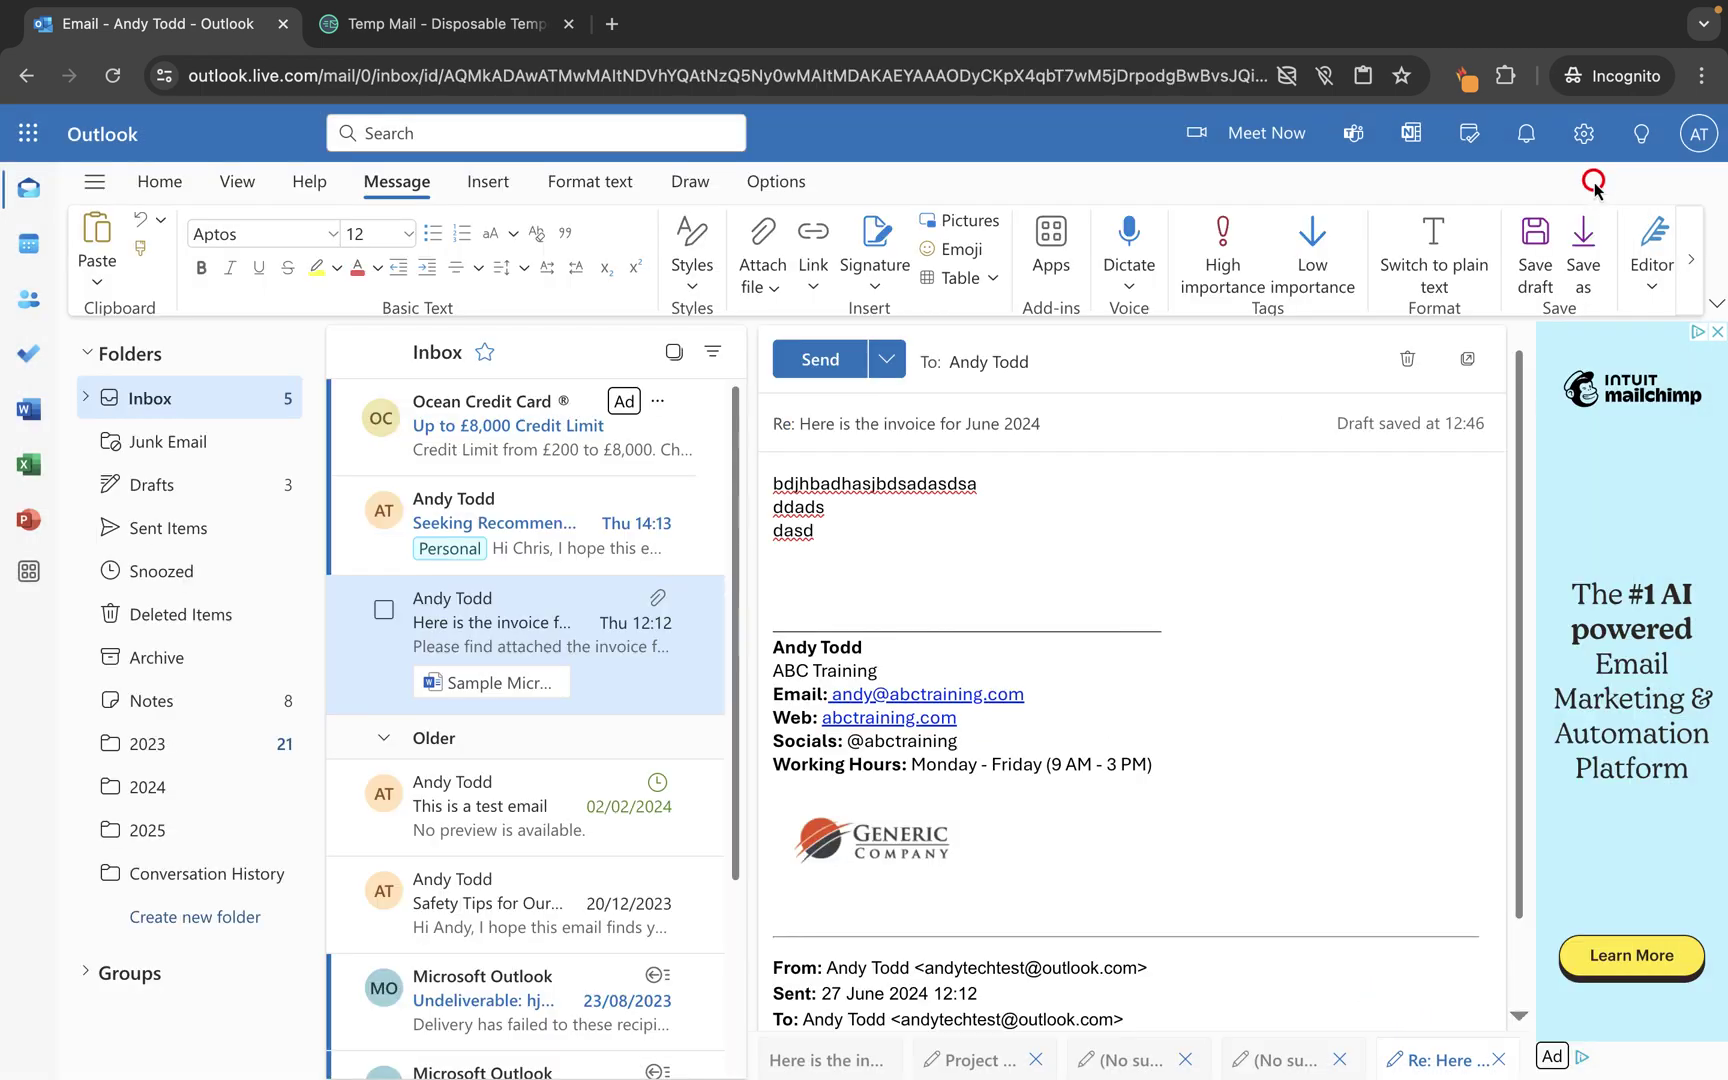
left_click(895, 272)
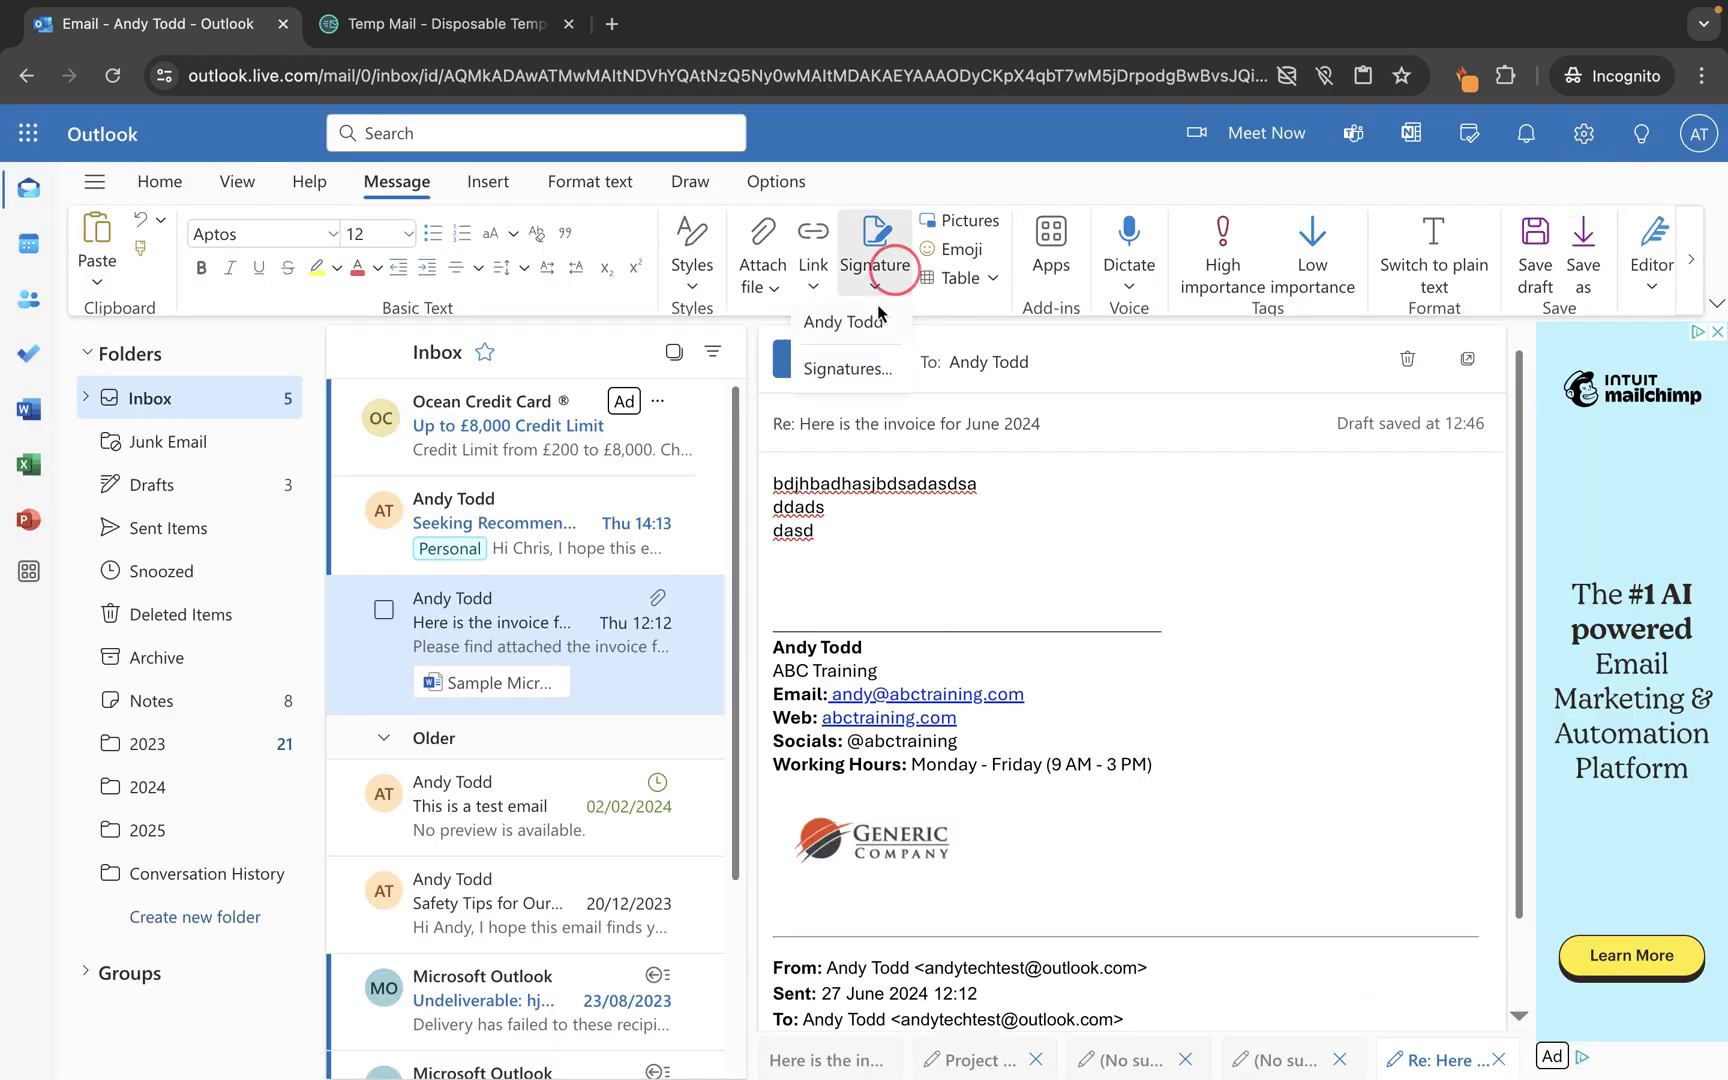